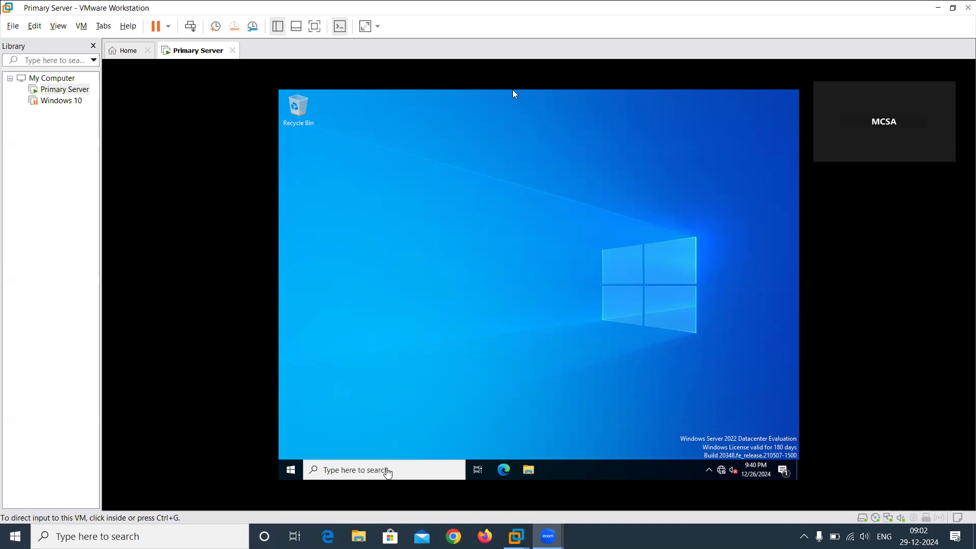
{"action": "type", "text": "serve"}
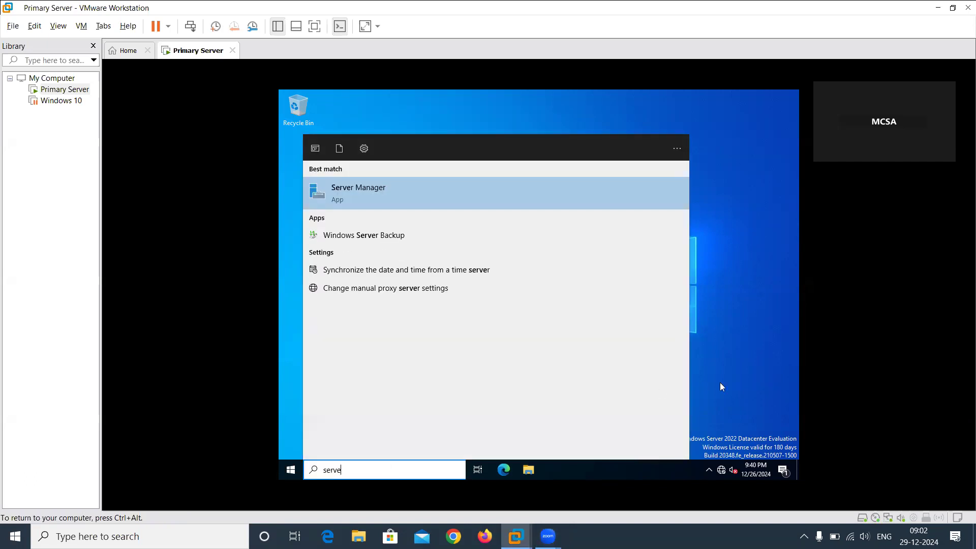
{"action": "key", "text": "Return"}
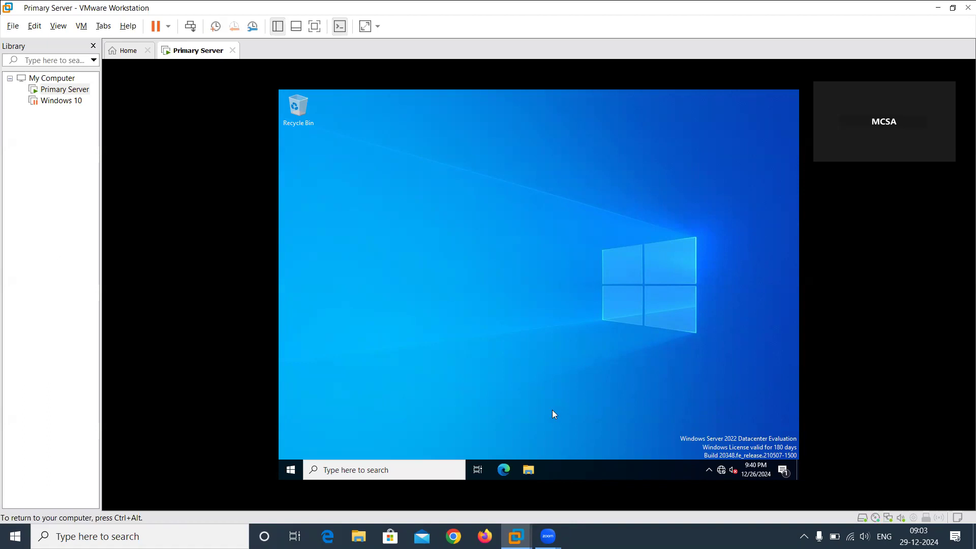
{"action": "left_click", "coordinate": [401, 469]}
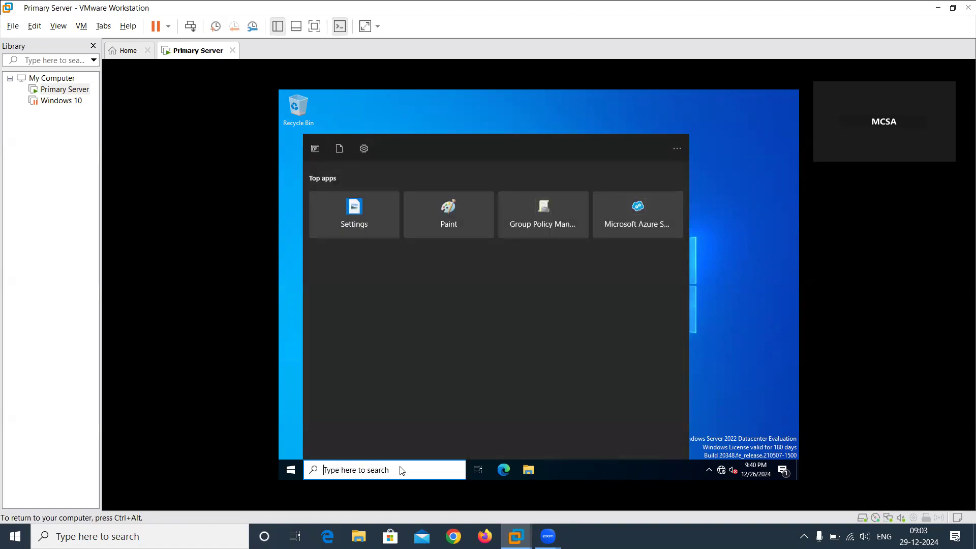
{"action": "left_click", "coordinate": [732, 267]}
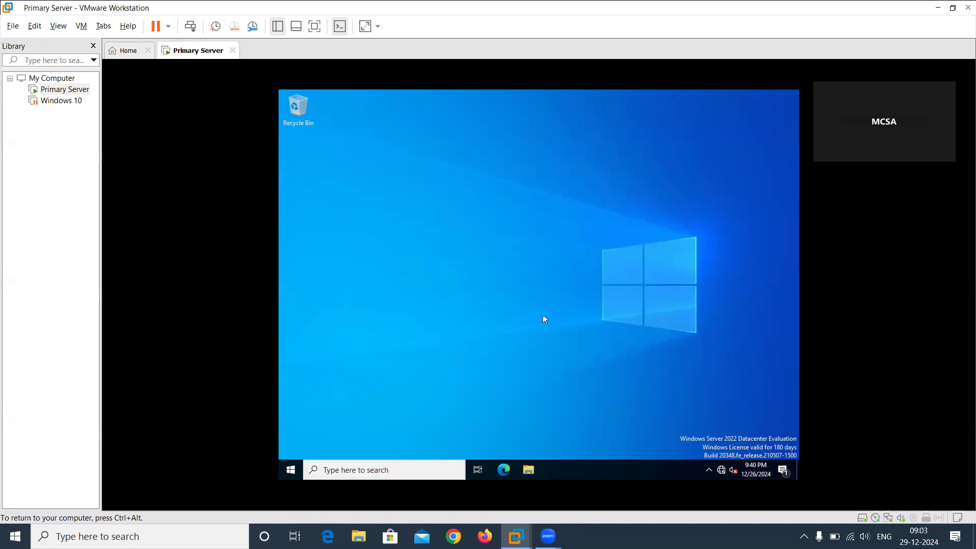
Search for "server" in the virtual machine and launch Server Manager.
{"action": "left_click", "coordinate": [390, 470]}
{"action": "type", "text": "server"}
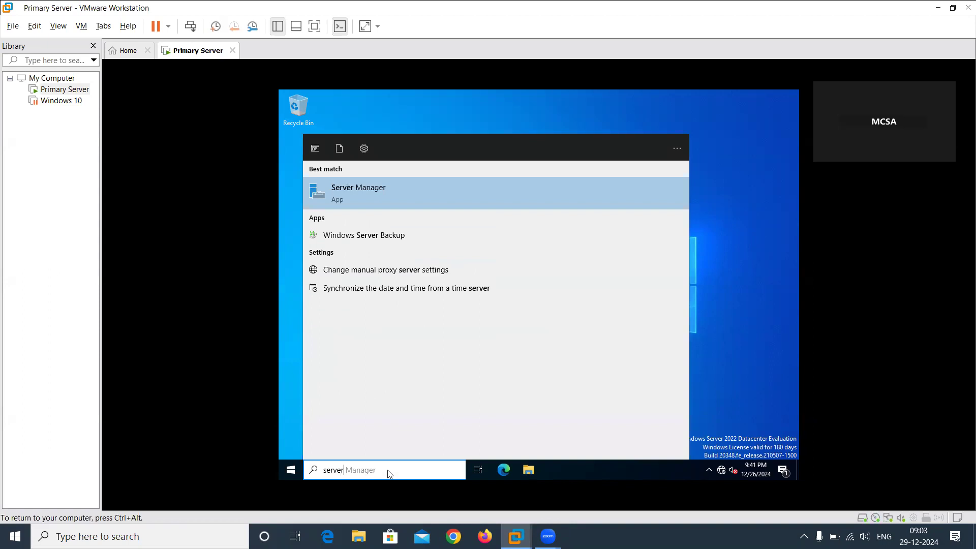
{"action": "left_click", "coordinate": [372, 200]}
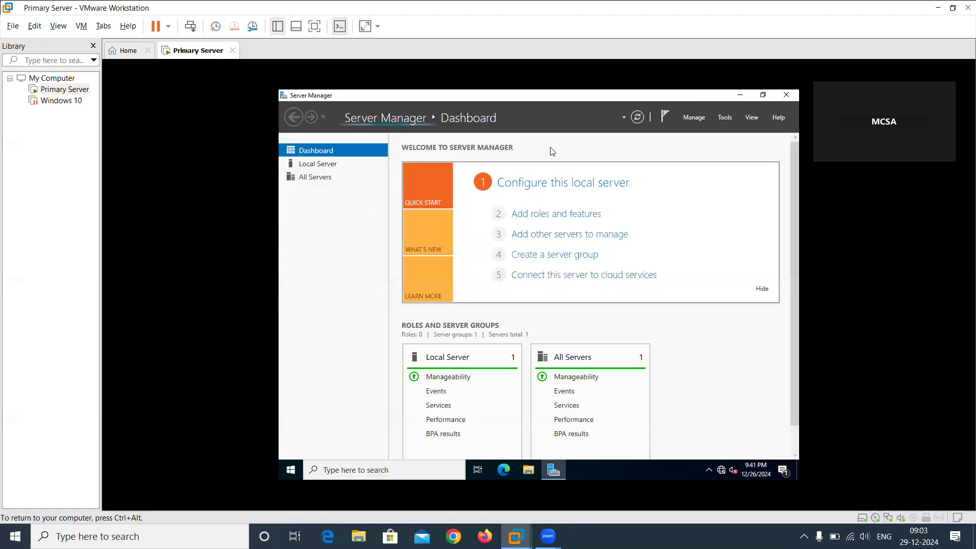
Open the DNS management console from Server Manager's administrative tools.
{"action": "left_click", "coordinate": [694, 118]}
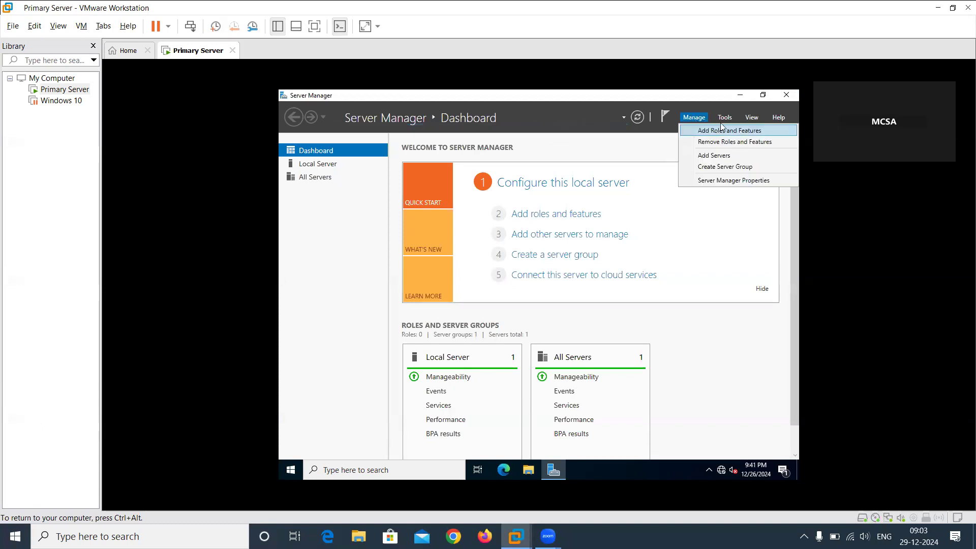
{"action": "left_click", "coordinate": [724, 119]}
{"action": "left_click", "coordinate": [724, 119]}
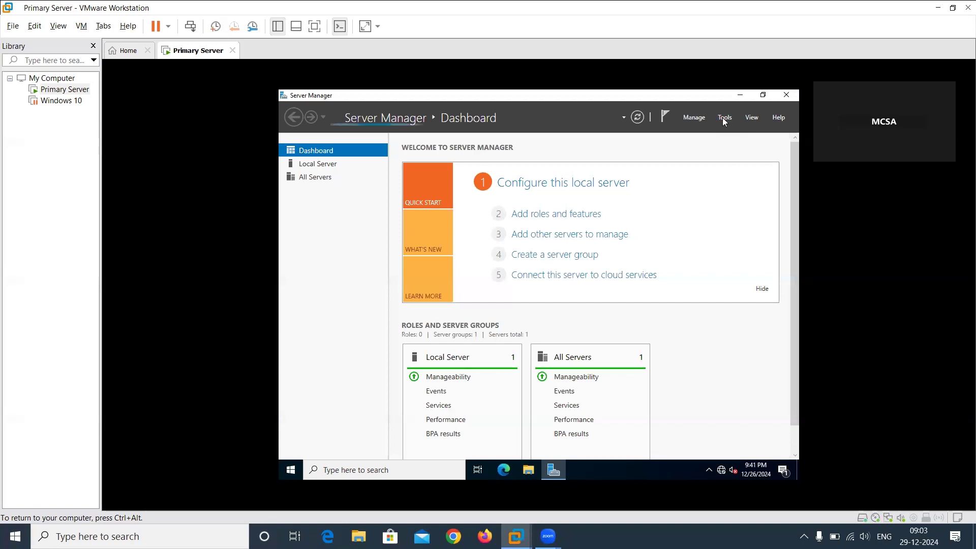
{"action": "left_click", "coordinate": [722, 118]}
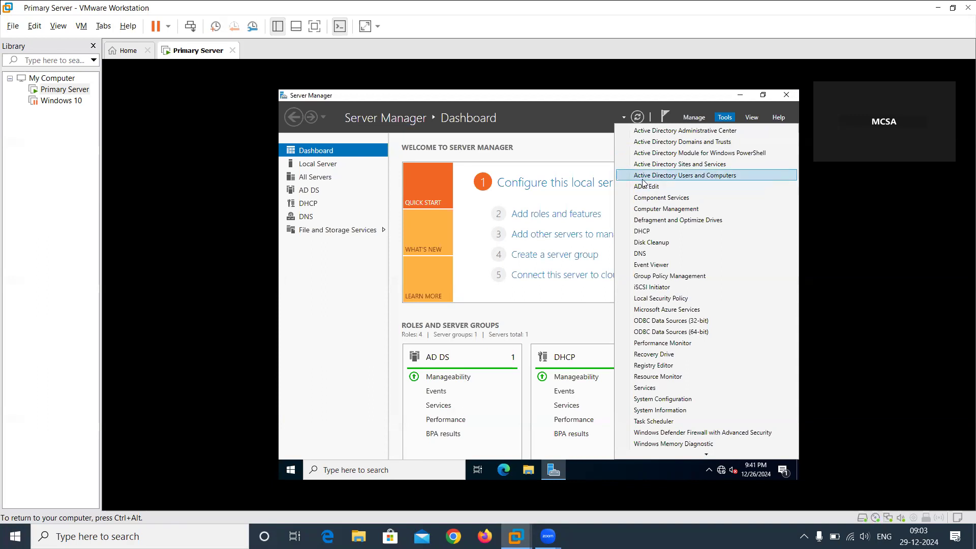
{"action": "left_click", "coordinate": [648, 255]}
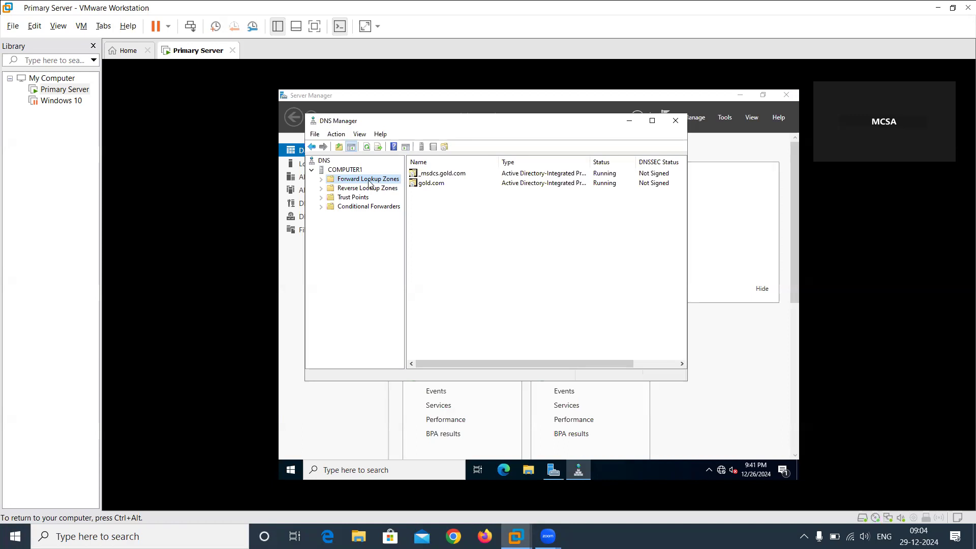
Expand the forward lookup zones of COMPUTER1 and open the gold.com zone to list its records.
{"action": "double_click", "coordinate": [369, 180]}
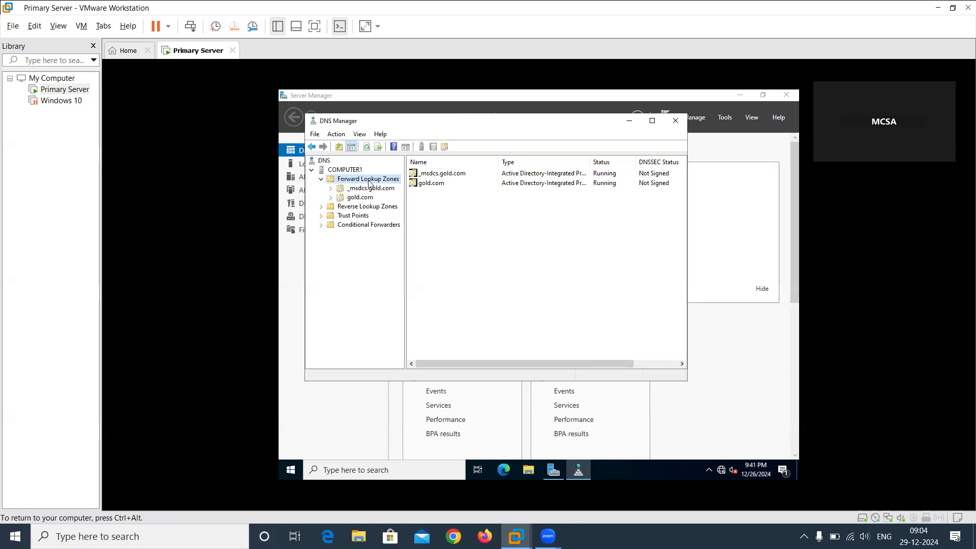
{"action": "double_click", "coordinate": [362, 198]}
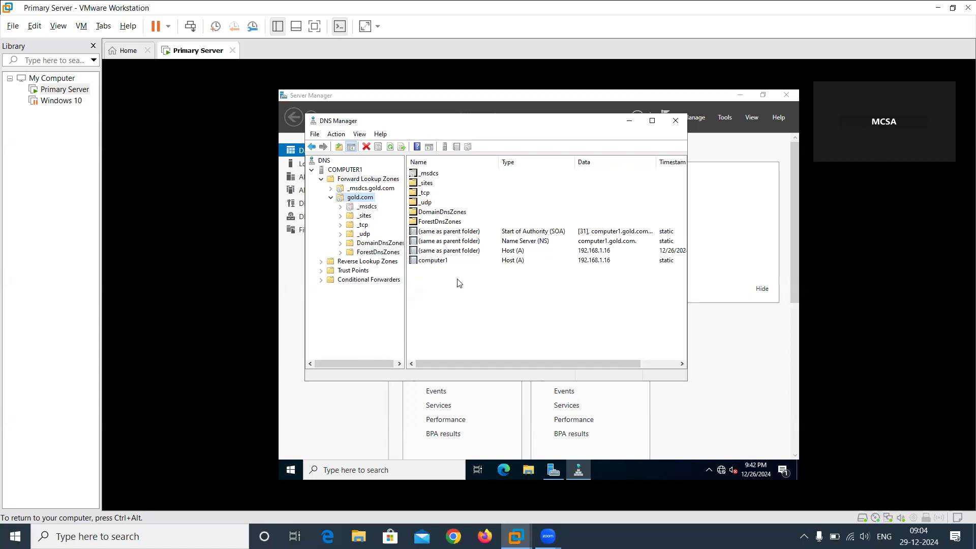
{"action": "left_click", "coordinate": [483, 286]}
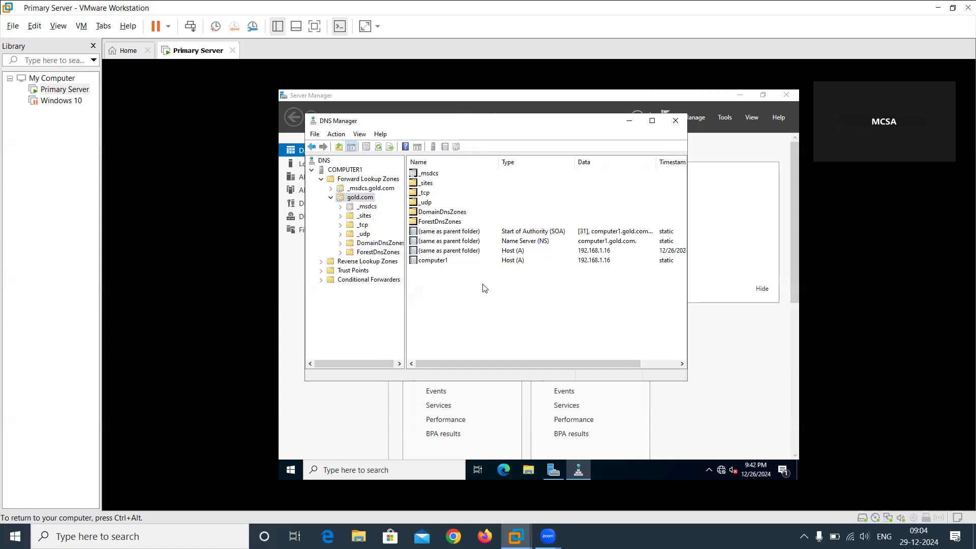
{"action": "left_click", "coordinate": [359, 198]}
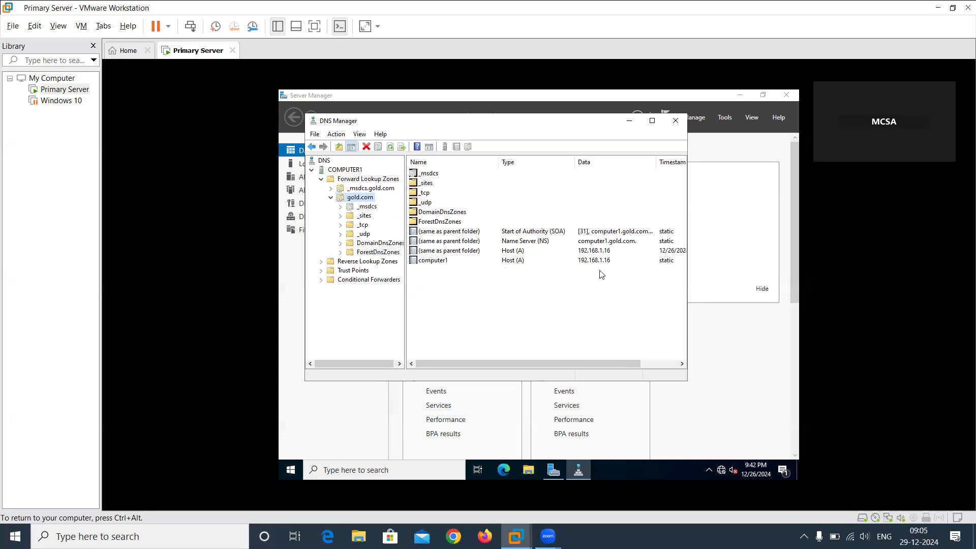
Add a host record named host1 with IP address 23.0.0.121 to the gold.com zone, requesting an associated pointer (PTR) record.
{"action": "right_click", "coordinate": [472, 294]}
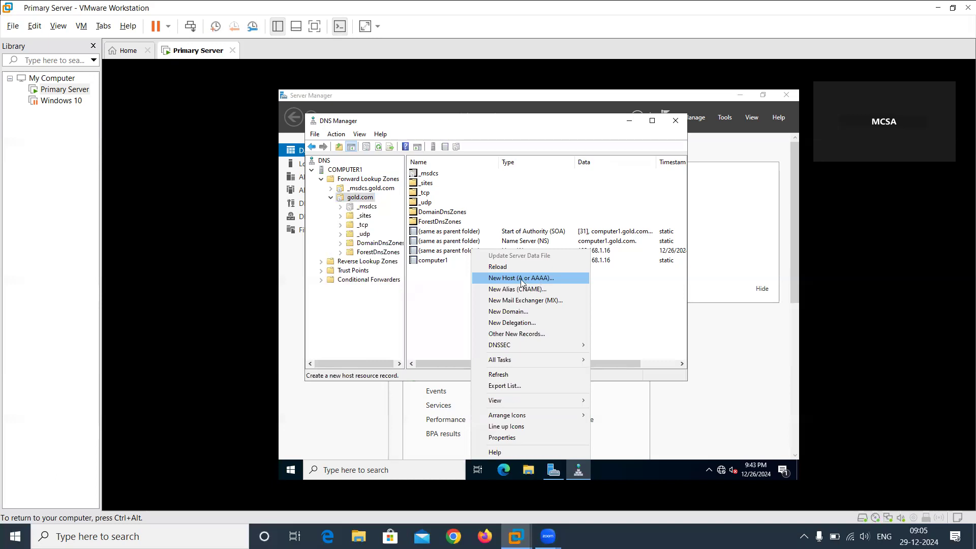
{"action": "left_click", "coordinate": [505, 279]}
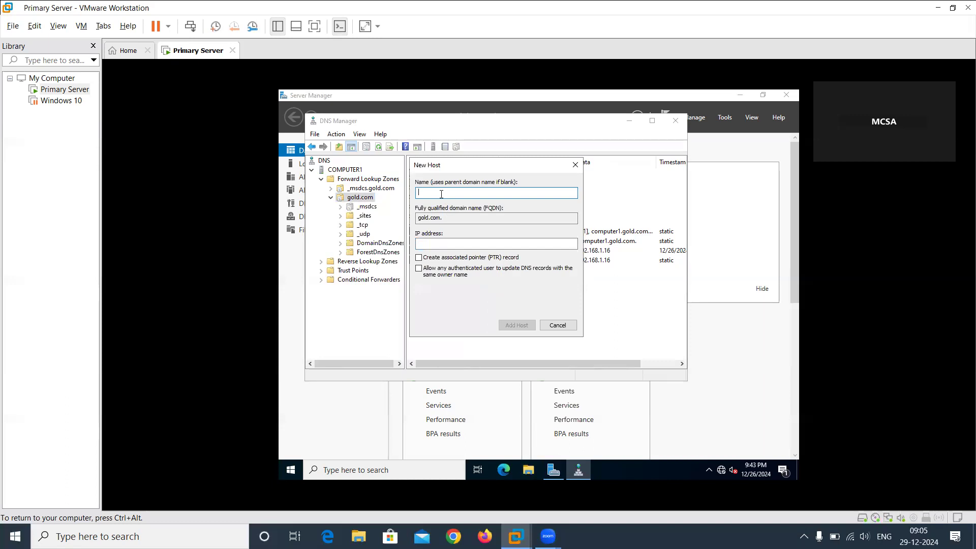
{"action": "type", "text": "host1"}
{"action": "left_click", "coordinate": [453, 243]}
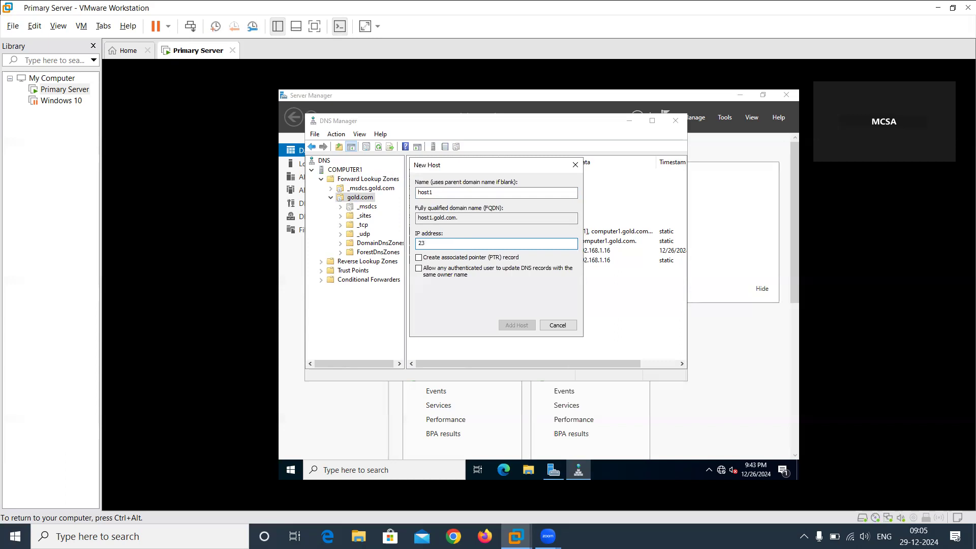
{"action": "type", "text": "23.0.0.121"}
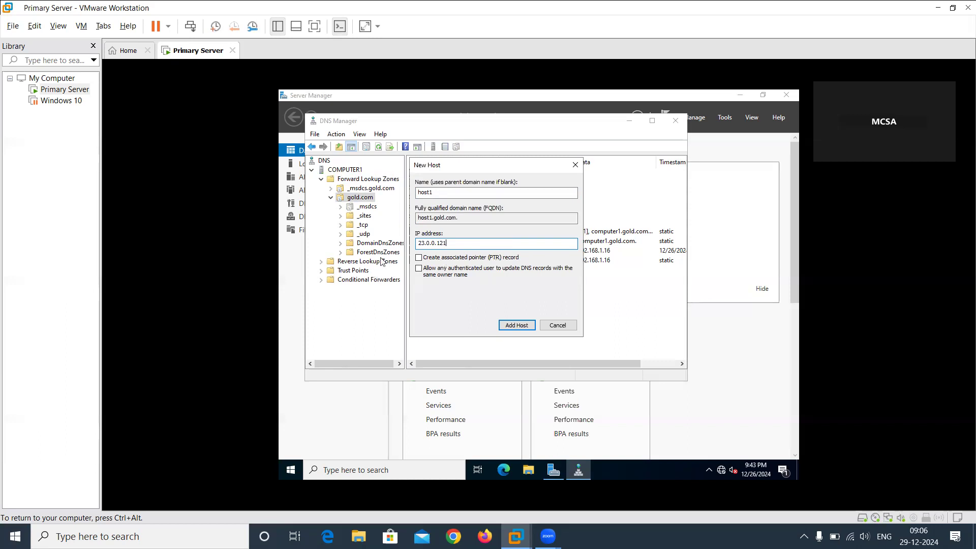
{"action": "left_click", "coordinate": [419, 257]}
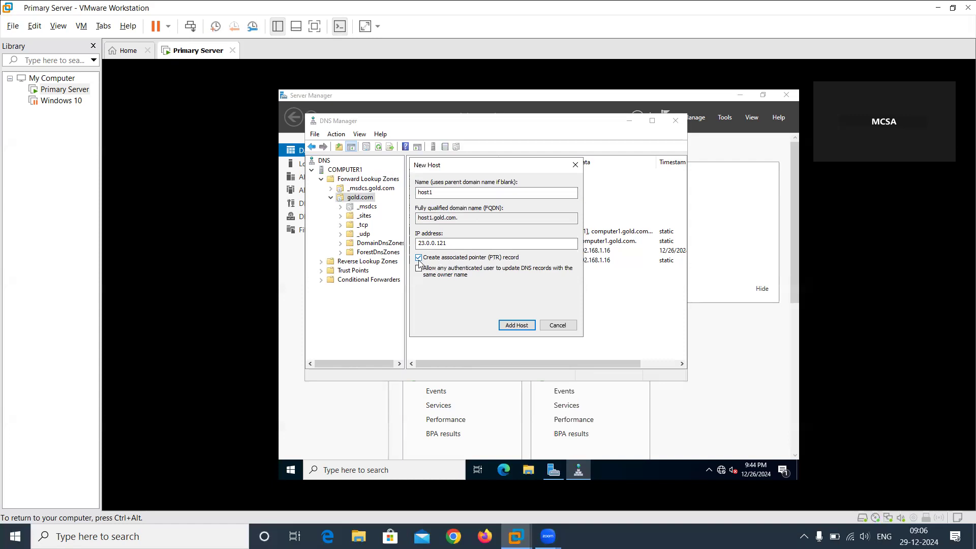
{"action": "left_click", "coordinate": [523, 328]}
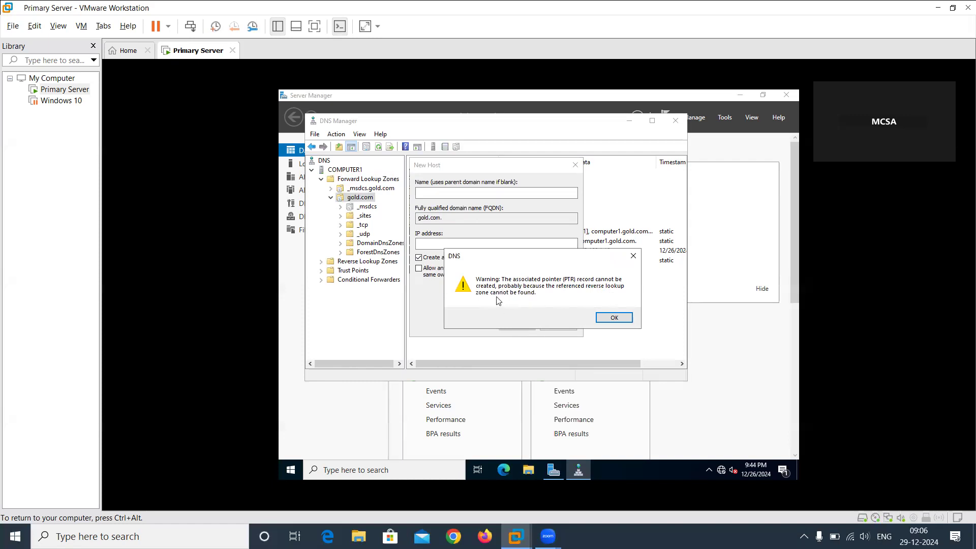
{"action": "left_click", "coordinate": [603, 324]}
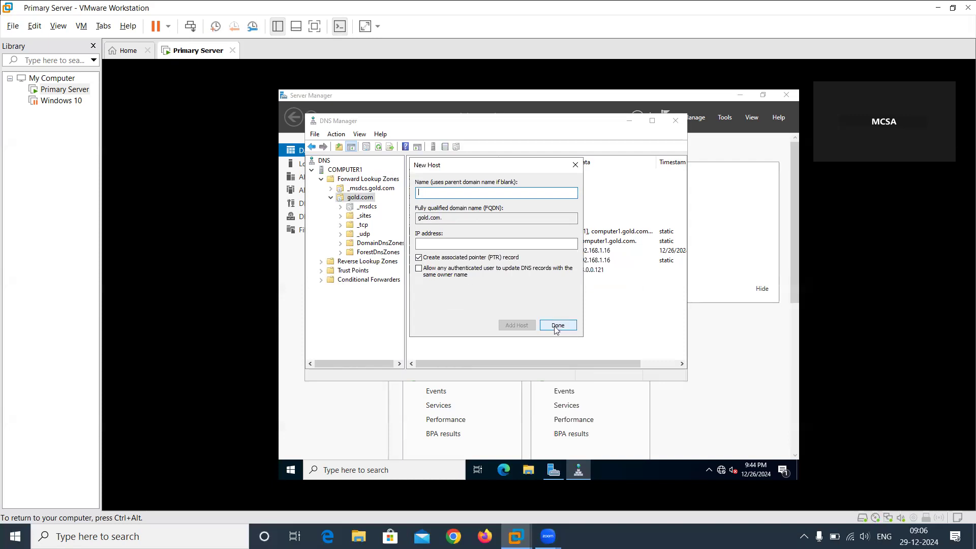
Add a second host record named host1 with IP address 20.0.0.121 and no associated pointer record, and finish adding hosts.
{"action": "left_click", "coordinate": [441, 258]}
{"action": "left_click", "coordinate": [435, 192]}
{"action": "type", "text": "host1"}
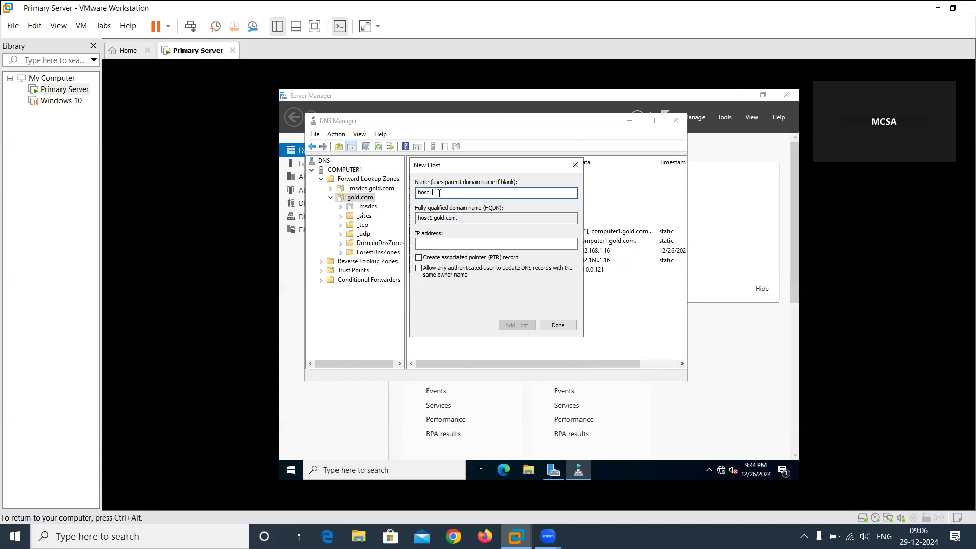
{"action": "key", "text": "Tab"}
{"action": "key", "text": "Tab"}
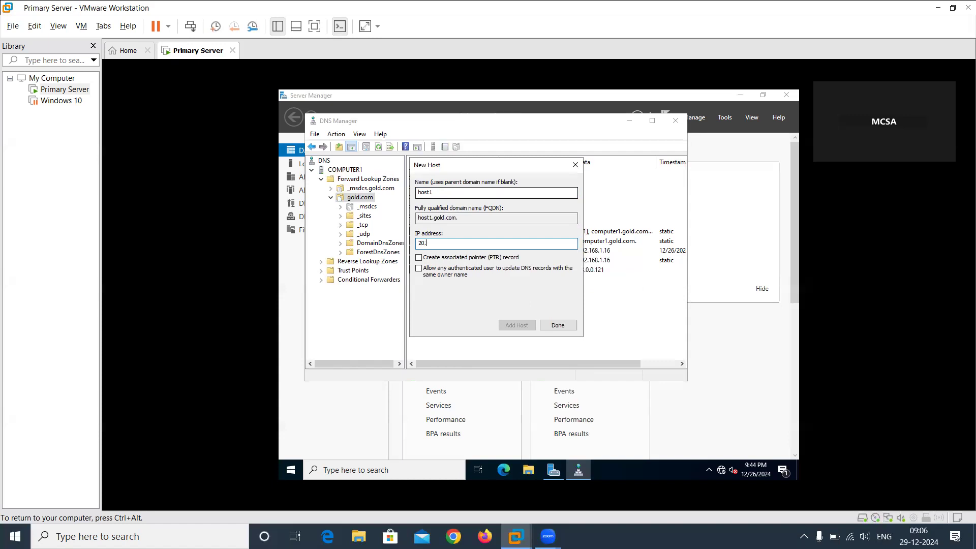
{"action": "type", "text": "20.0.0.121"}
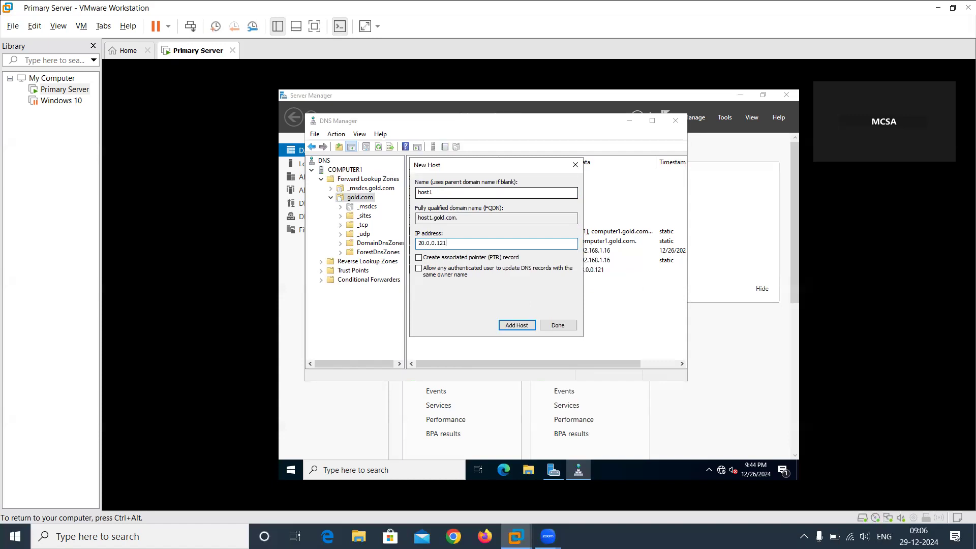
{"action": "left_click", "coordinate": [523, 325]}
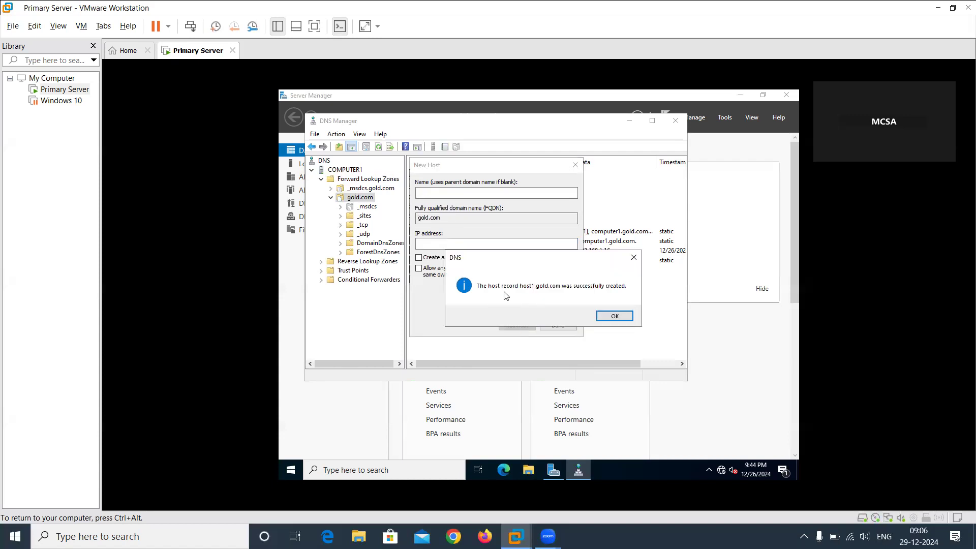
{"action": "left_click", "coordinate": [613, 316]}
{"action": "left_click", "coordinate": [558, 327]}
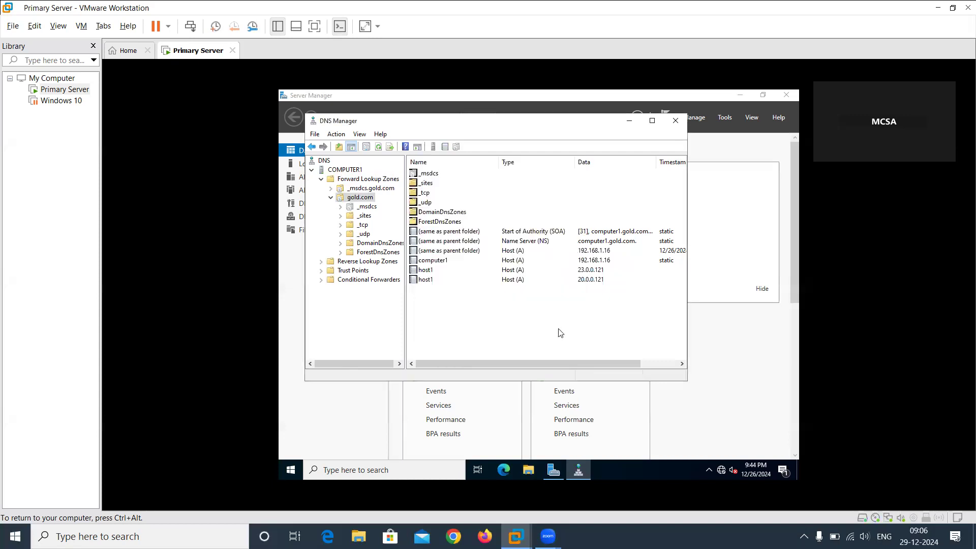
Review the properties of the host1 record with address 23.0.0.121 and close them without changes.
{"action": "left_click", "coordinate": [512, 272]}
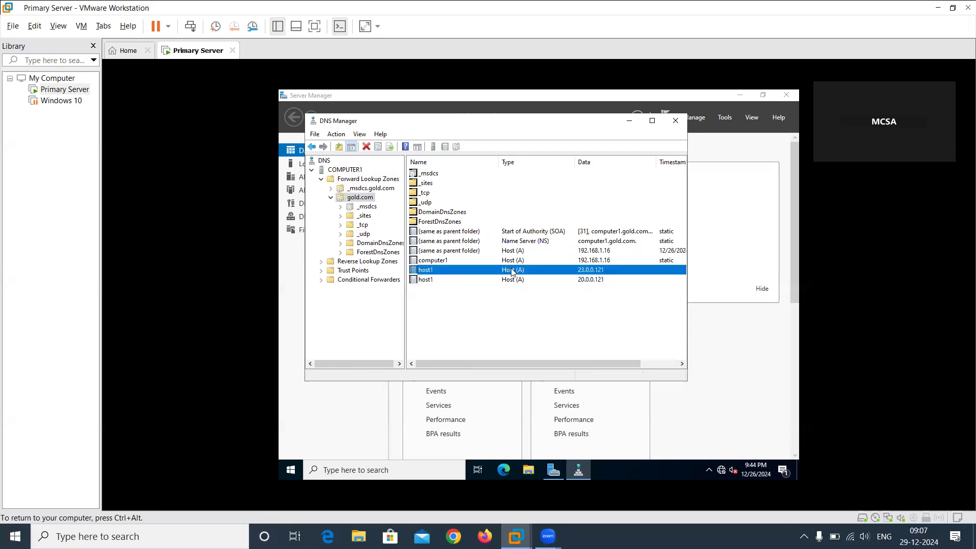
{"action": "double_click", "coordinate": [512, 272]}
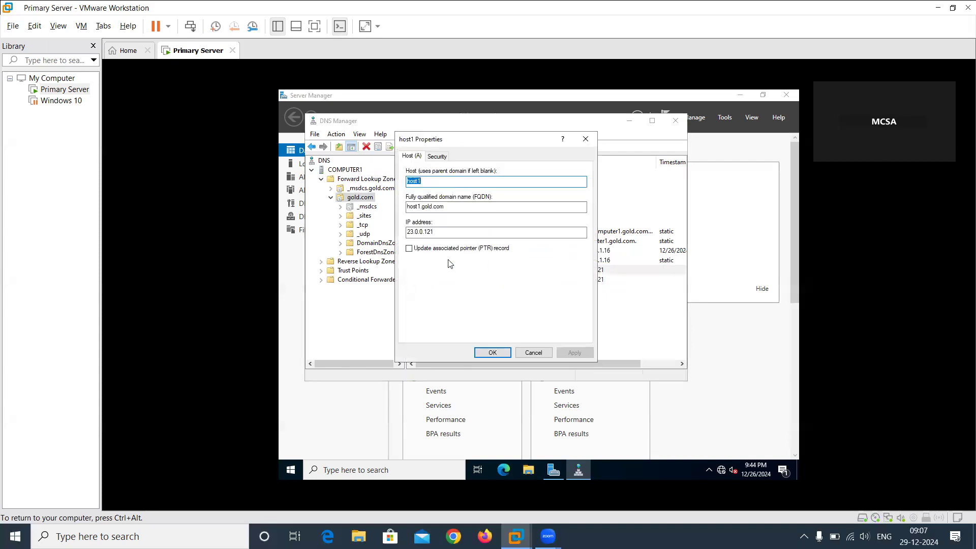
{"action": "left_click", "coordinate": [502, 356]}
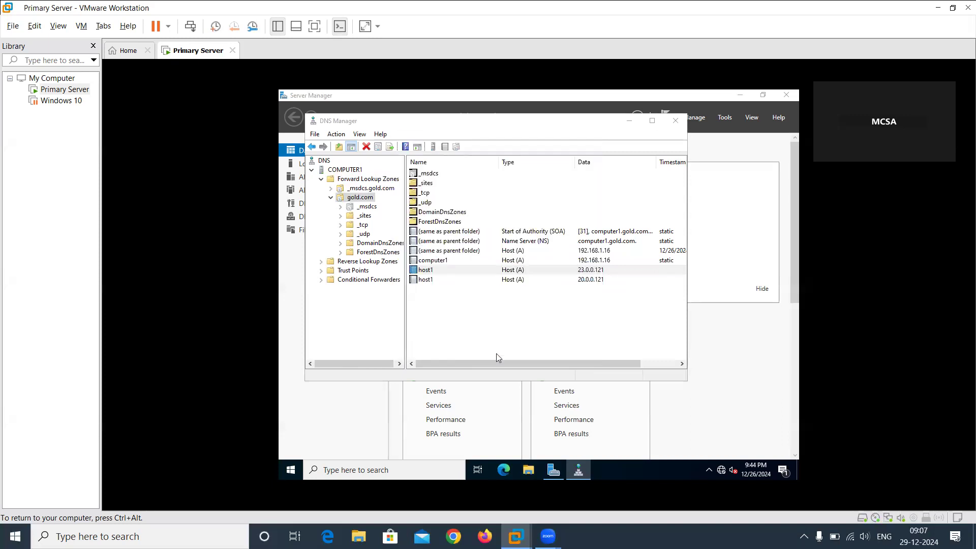
{"action": "left_click", "coordinate": [517, 312]}
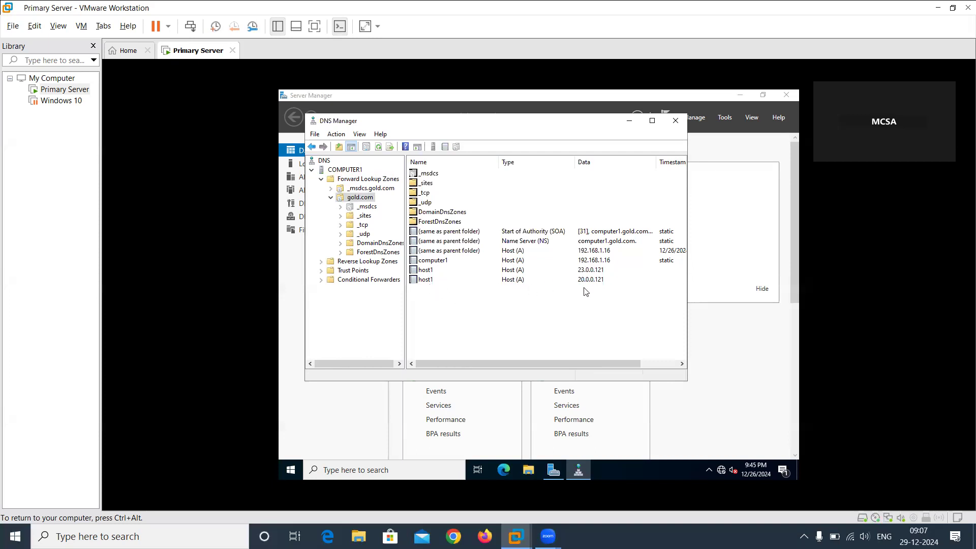
{"action": "right_click", "coordinate": [498, 316]}
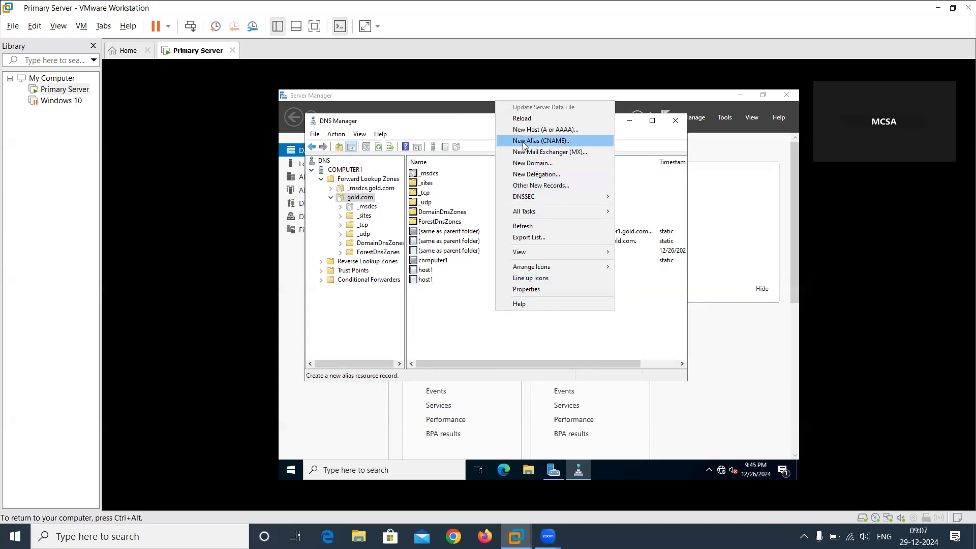
{"action": "left_click", "coordinate": [540, 142]}
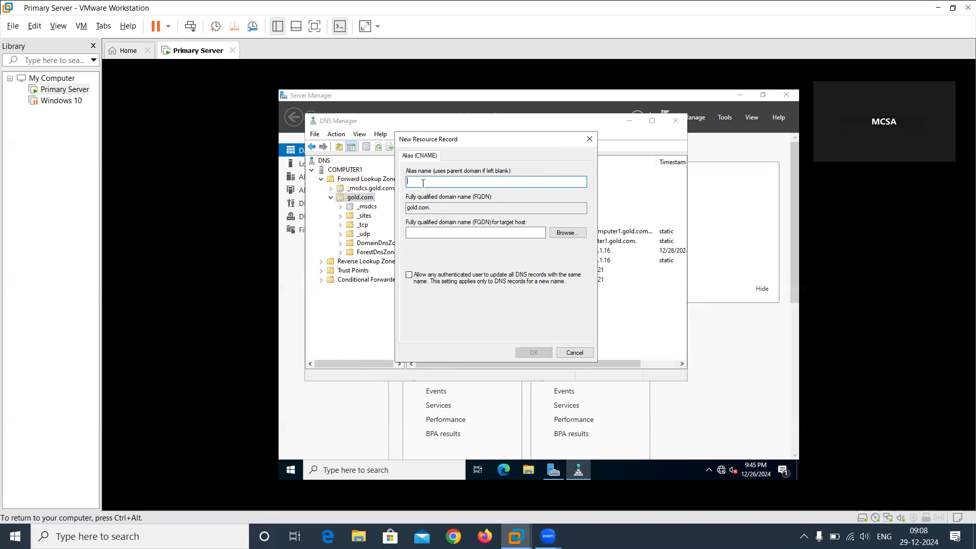
{"action": "left_click_drag", "start_coordinate": [487, 136], "coordinate": [577, 148]}
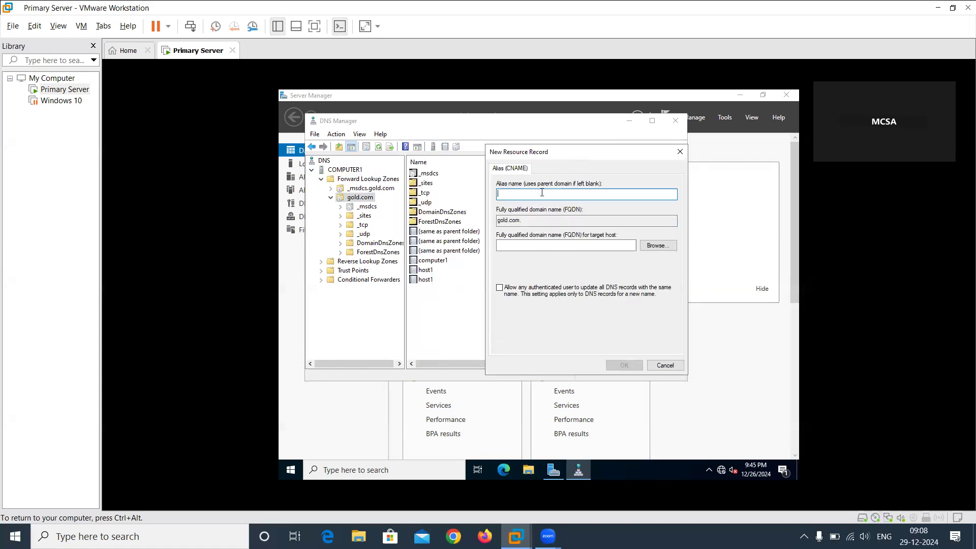
{"action": "type", "text": "h1"}
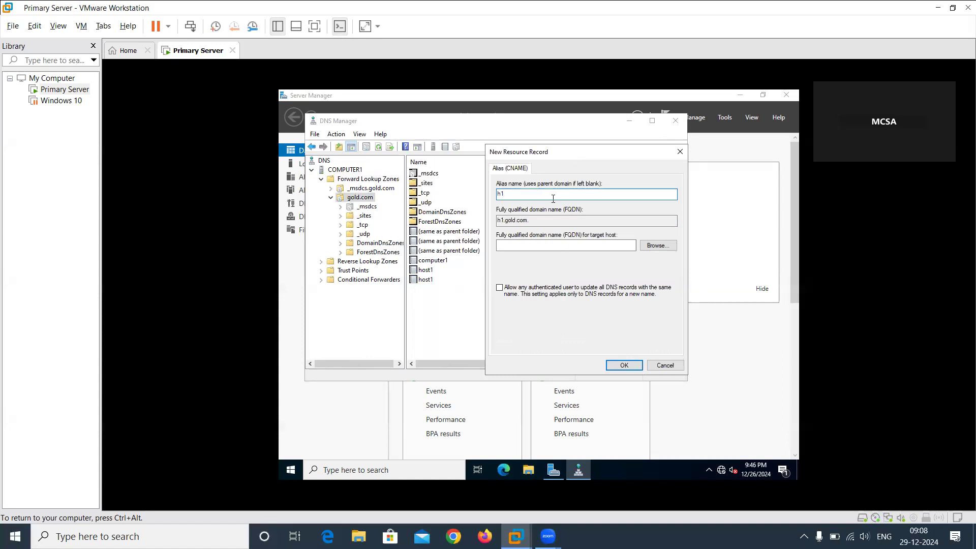
{"action": "left_click", "coordinate": [526, 243]}
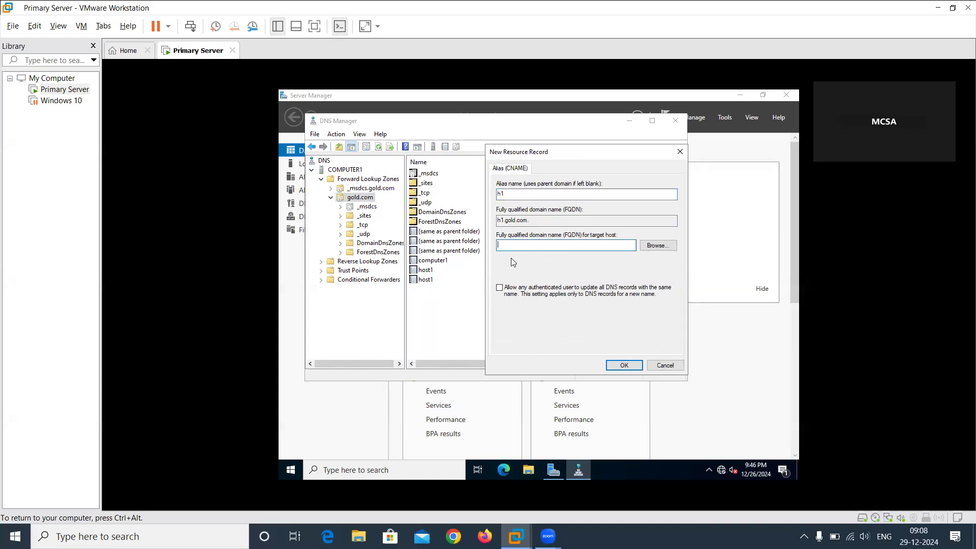
{"action": "left_click", "coordinate": [659, 246]}
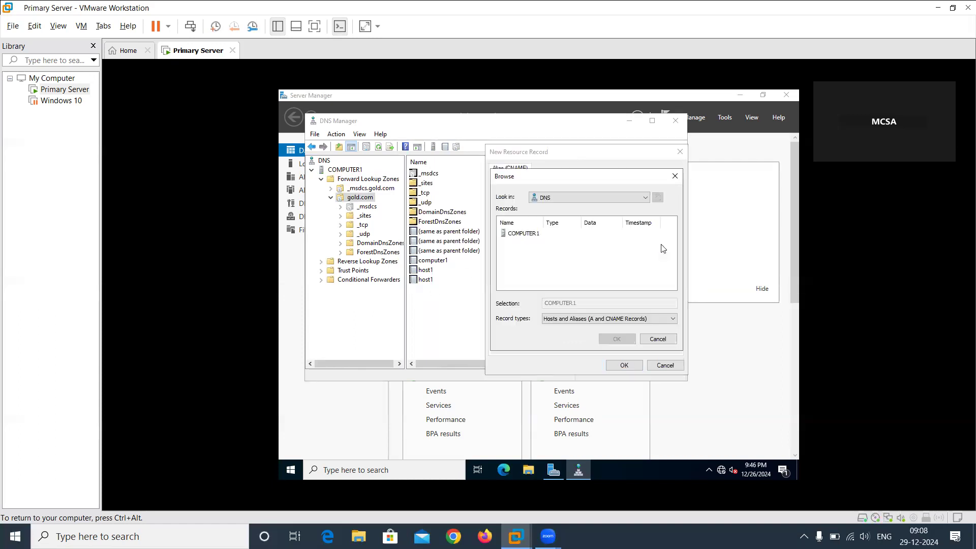
{"action": "double_click", "coordinate": [525, 235]}
{"action": "double_click", "coordinate": [524, 235]}
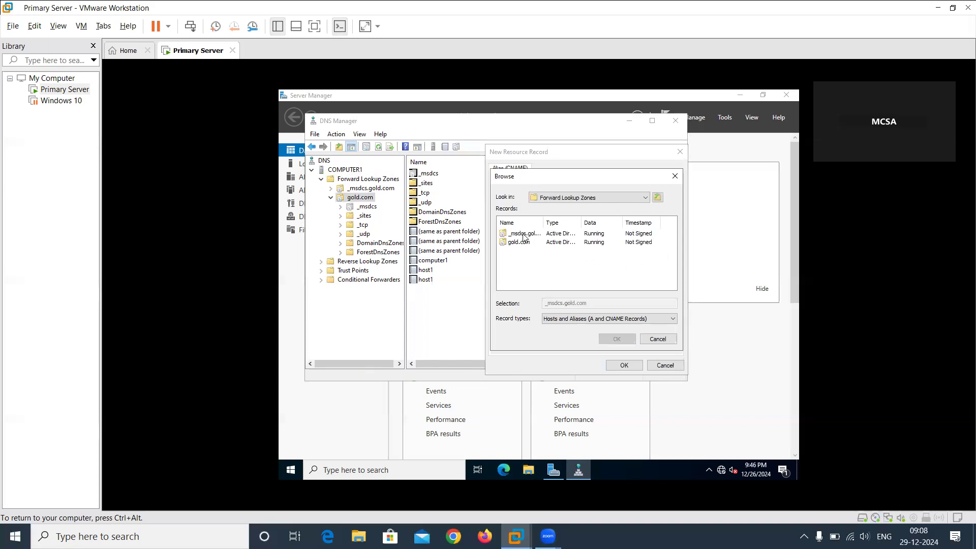
{"action": "double_click", "coordinate": [529, 244]}
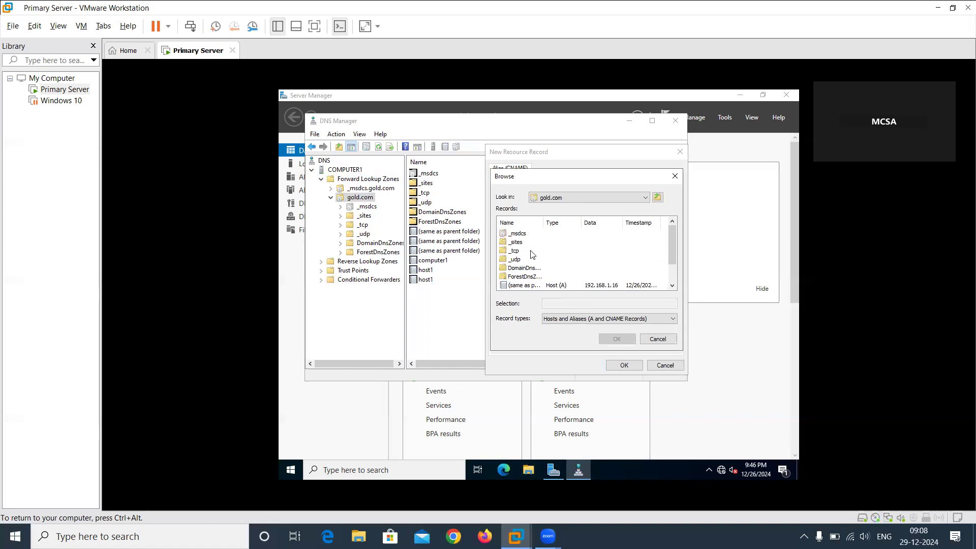
{"action": "scroll", "coordinate": [534, 256], "scroll_direction": "down", "scroll_amount": 1}
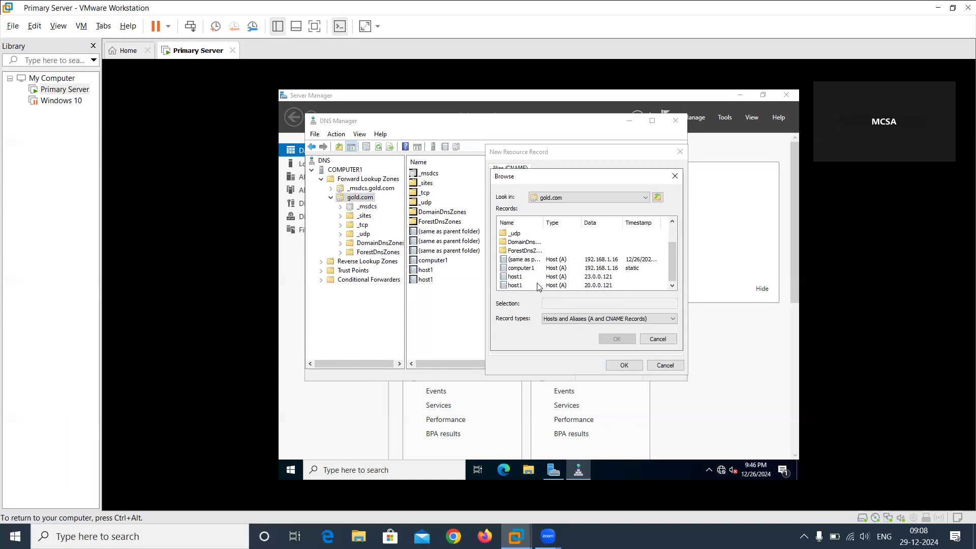
{"action": "key", "text": "Escape"}
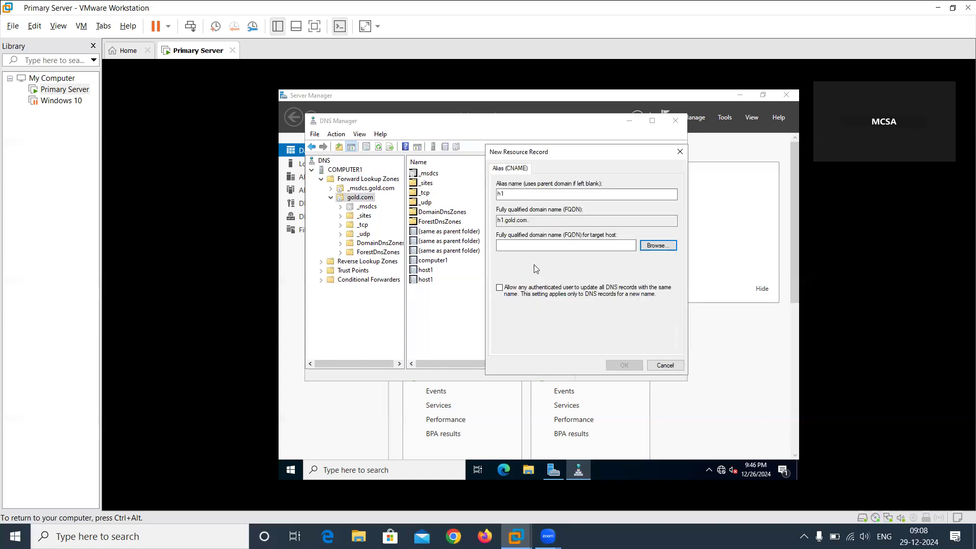
{"action": "left_click", "coordinate": [657, 247]}
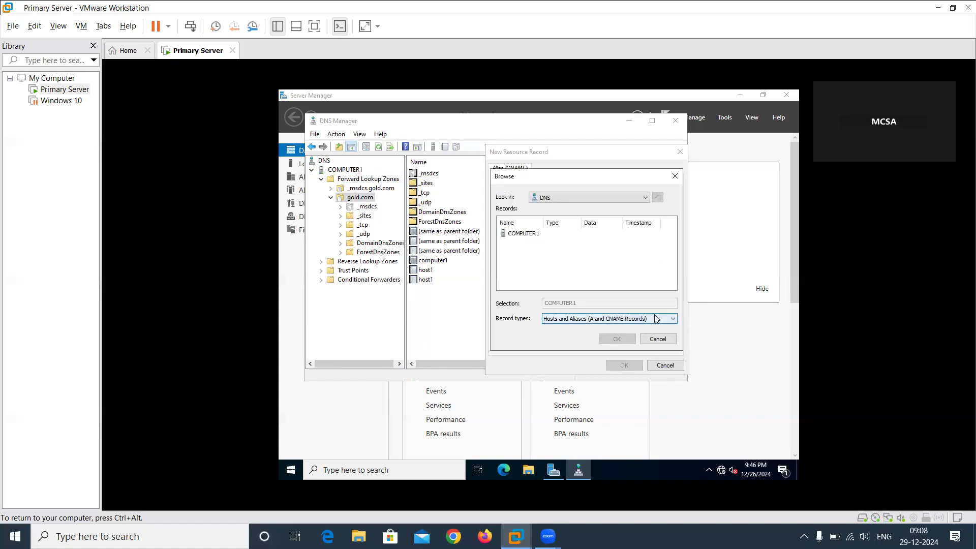
{"action": "double_click", "coordinate": [531, 235]}
{"action": "double_click", "coordinate": [532, 236]}
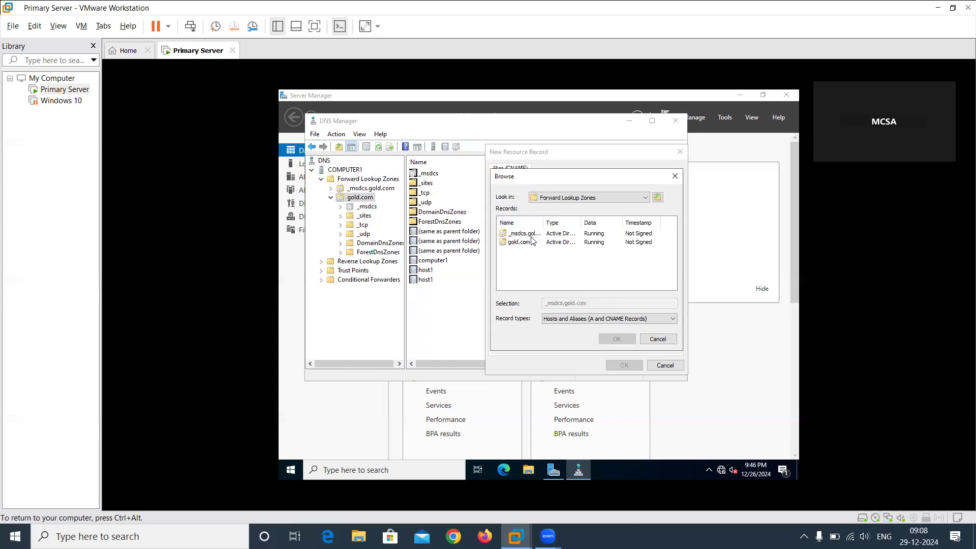
{"action": "double_click", "coordinate": [519, 243]}
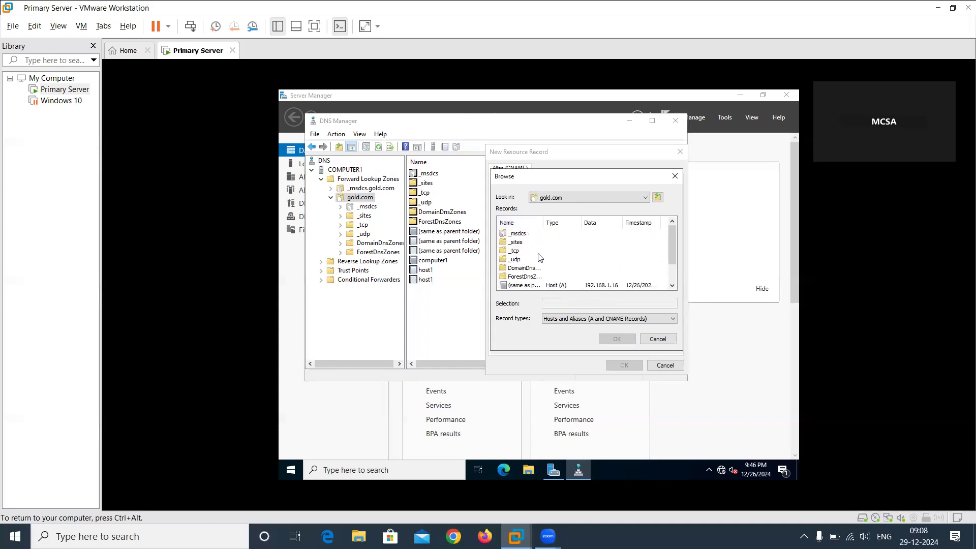
{"action": "scroll", "coordinate": [534, 249], "scroll_direction": "down", "scroll_amount": 1}
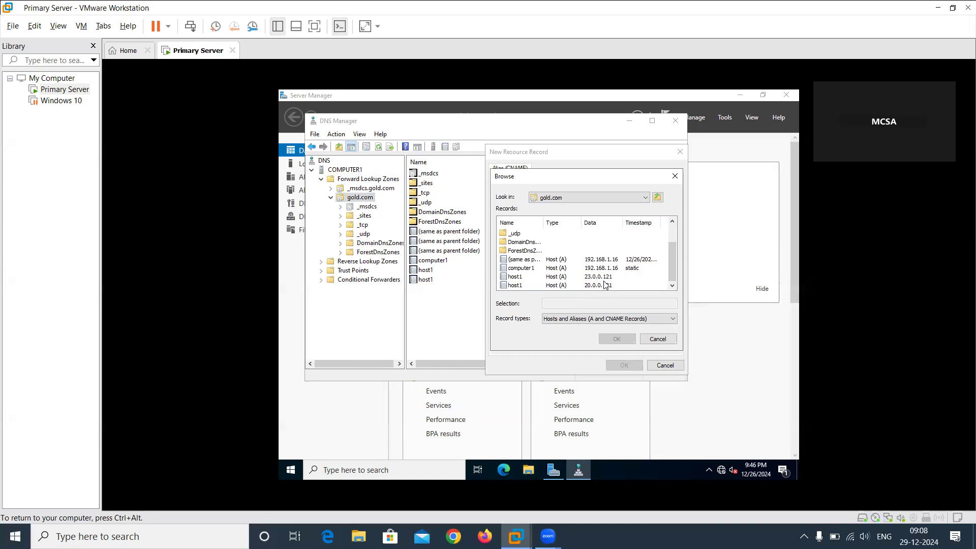
{"action": "left_click", "coordinate": [661, 340]}
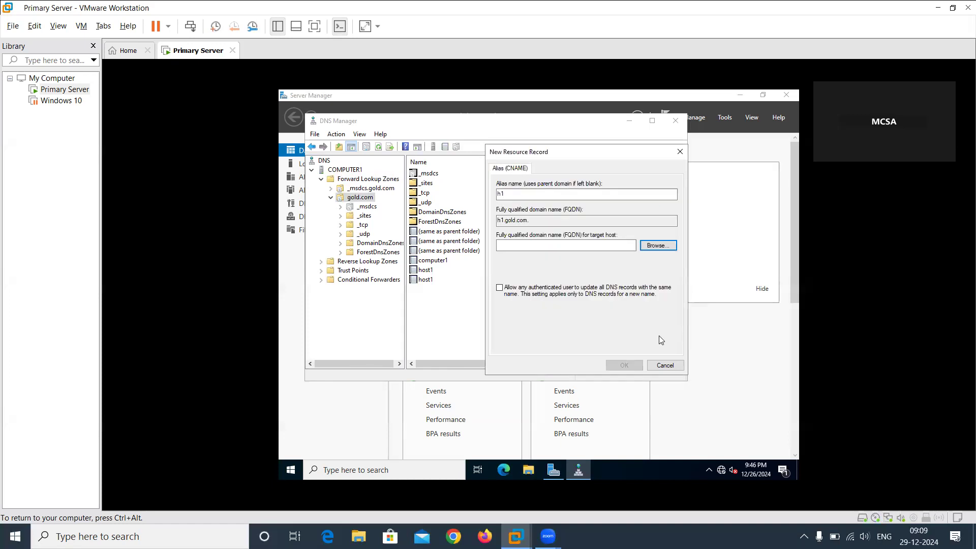
{"action": "left_click", "coordinate": [665, 366]}
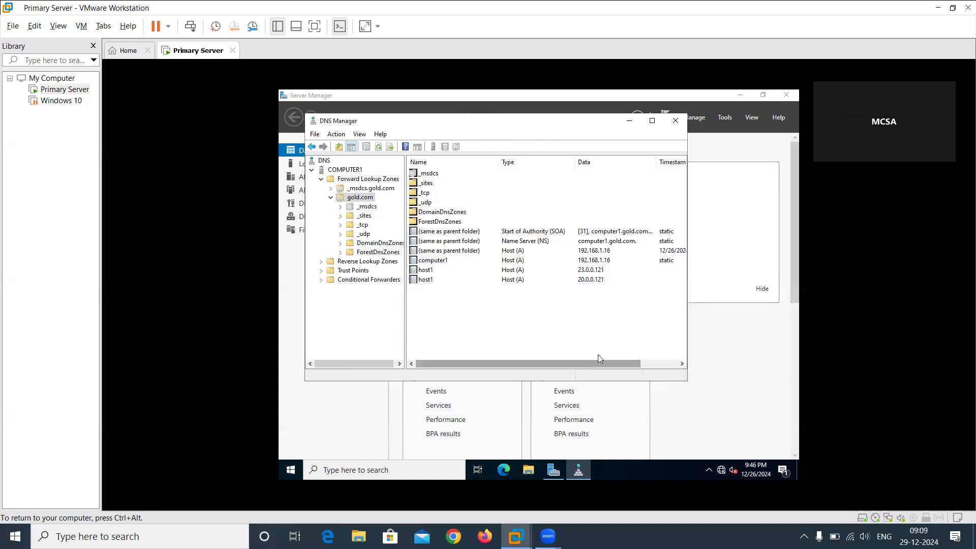
Add an alias (CNAME) record named h1 to the gold.com zone, with host1.glod.com as the target host's fully qualified domain name.
{"action": "right_click", "coordinate": [472, 306]}
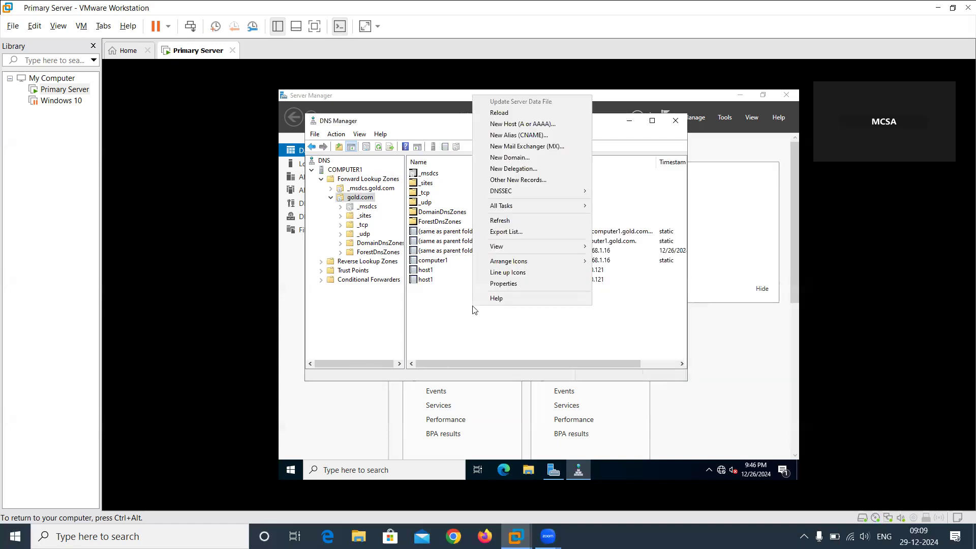
{"action": "left_click", "coordinate": [521, 136]}
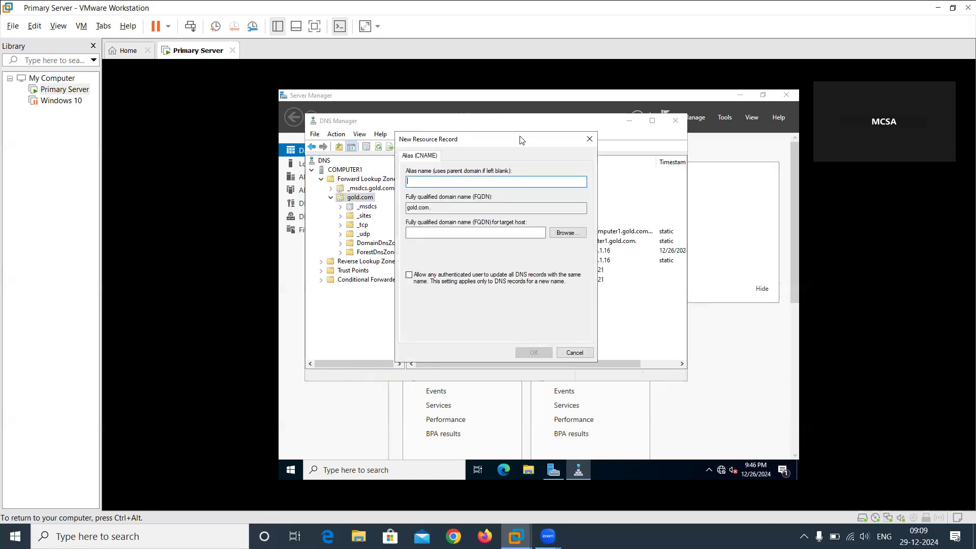
{"action": "type", "text": "h1"}
{"action": "left_click_drag", "start_coordinate": [479, 142], "coordinate": [609, 193]}
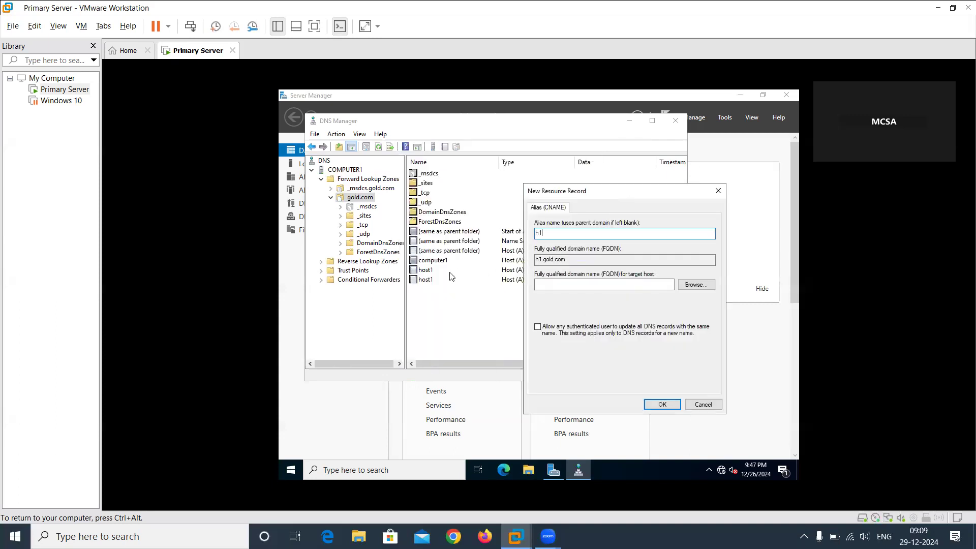
{"action": "left_click", "coordinate": [538, 286]}
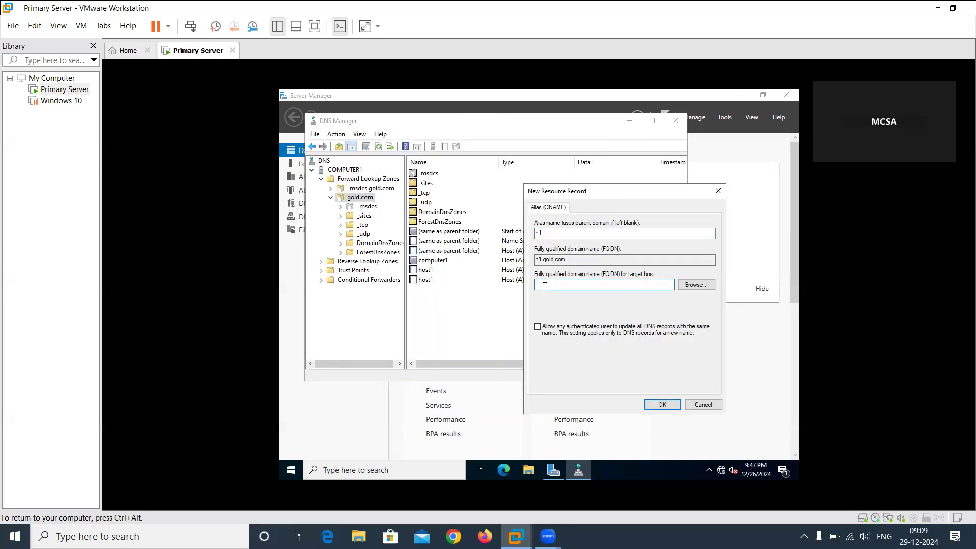
{"action": "type", "text": "host1"}
{"action": "type", "text": ".glod.com"}
{"action": "left_click", "coordinate": [664, 405]}
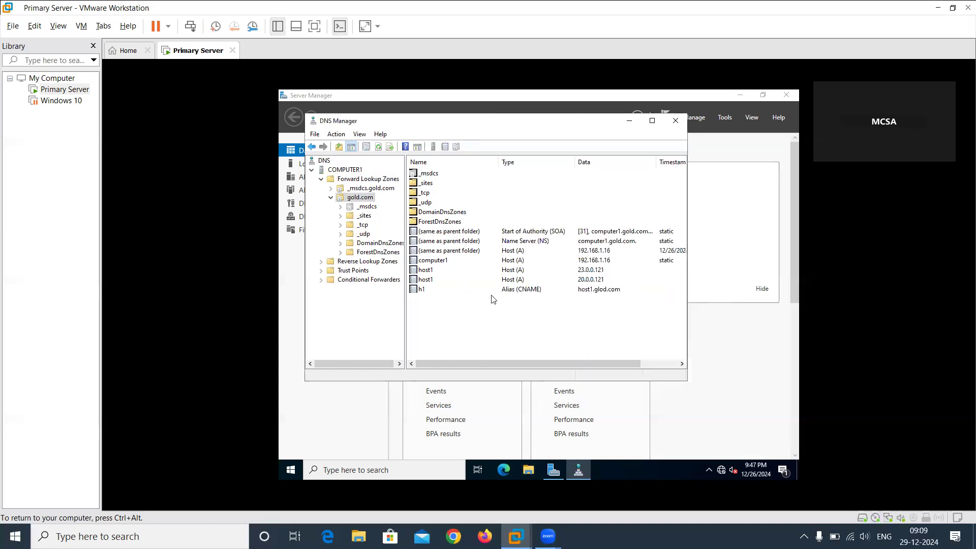
Correct the target host of the h1 alias record to host1.gold.com, apply it and recheck the record's properties.
{"action": "double_click", "coordinate": [602, 291]}
{"action": "left_click", "coordinate": [453, 232]}
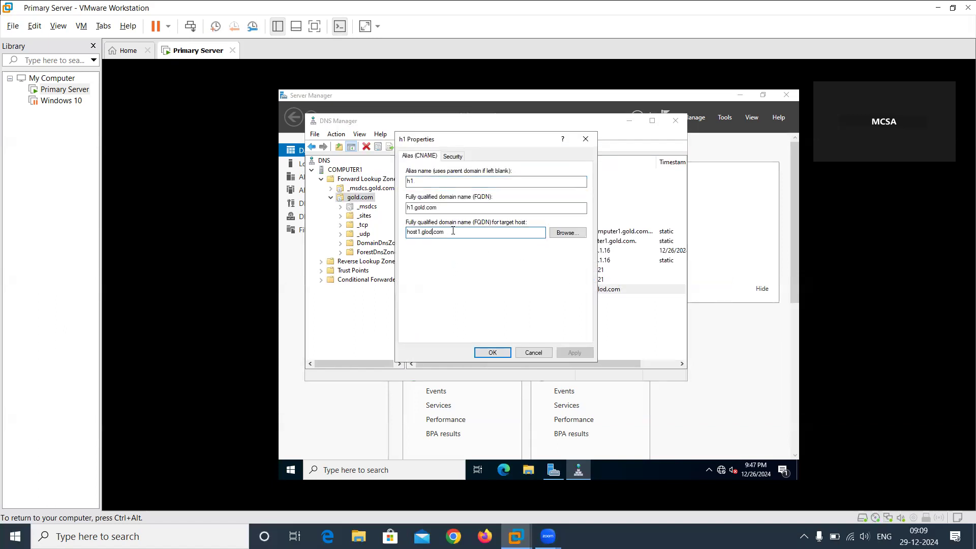
{"action": "left_click", "coordinate": [430, 231]}
{"action": "key", "text": "BackSpace"}
{"action": "key", "text": "BackSpace"}
{"action": "type", "text": "ol"}
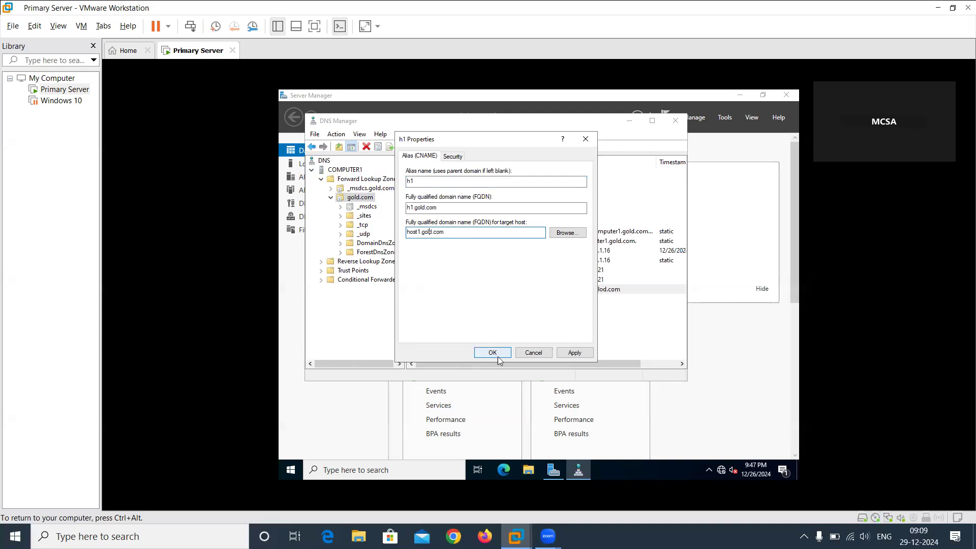
{"action": "left_click", "coordinate": [561, 355]}
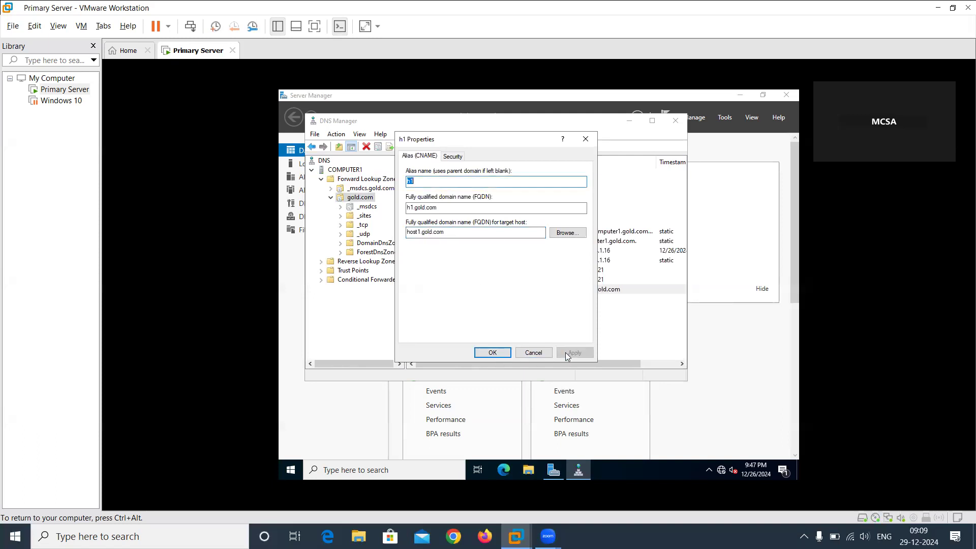
{"action": "left_click", "coordinate": [493, 353]}
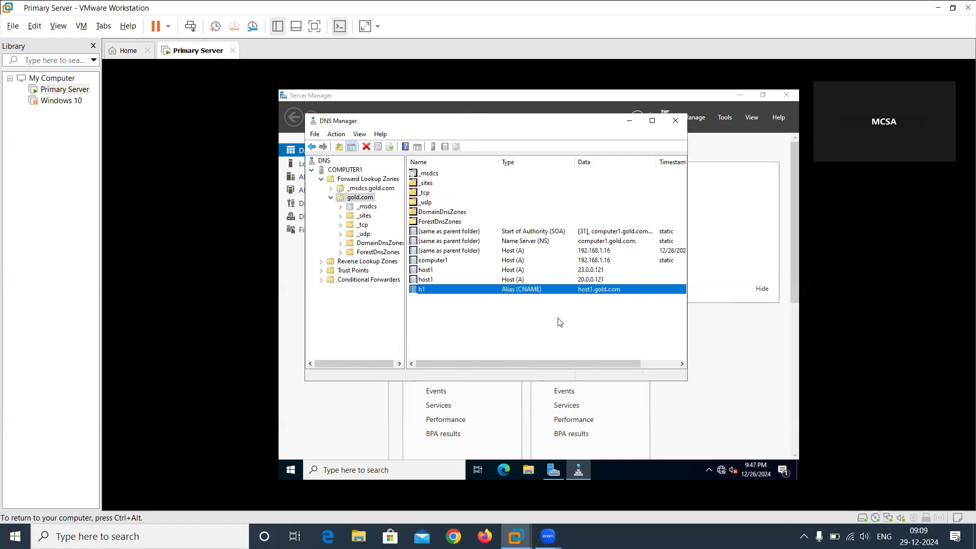
{"action": "double_click", "coordinate": [544, 291]}
{"action": "left_click", "coordinate": [535, 352]}
Open Command Prompt on the server and ping host1 to test its name resolution.
{"action": "left_click", "coordinate": [424, 471]}
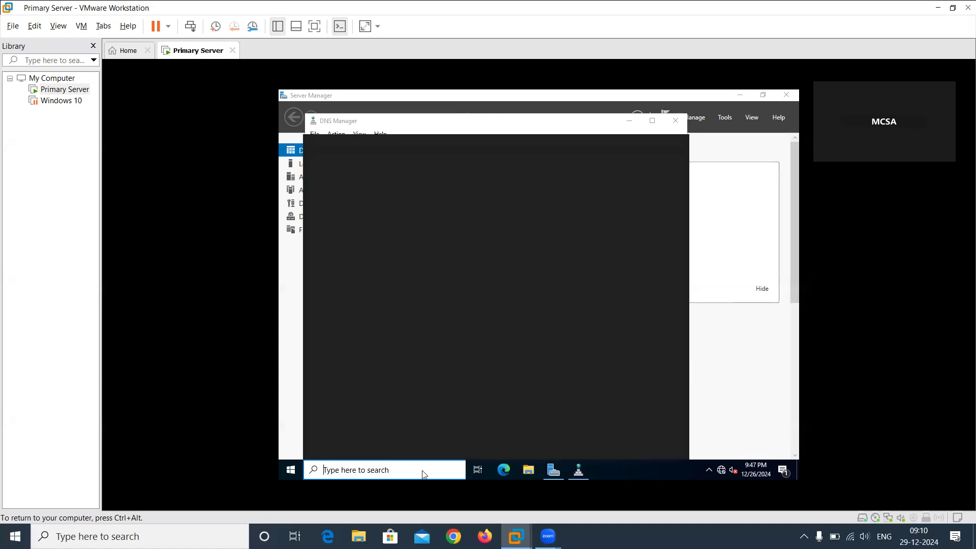
{"action": "type", "text": "cmd"}
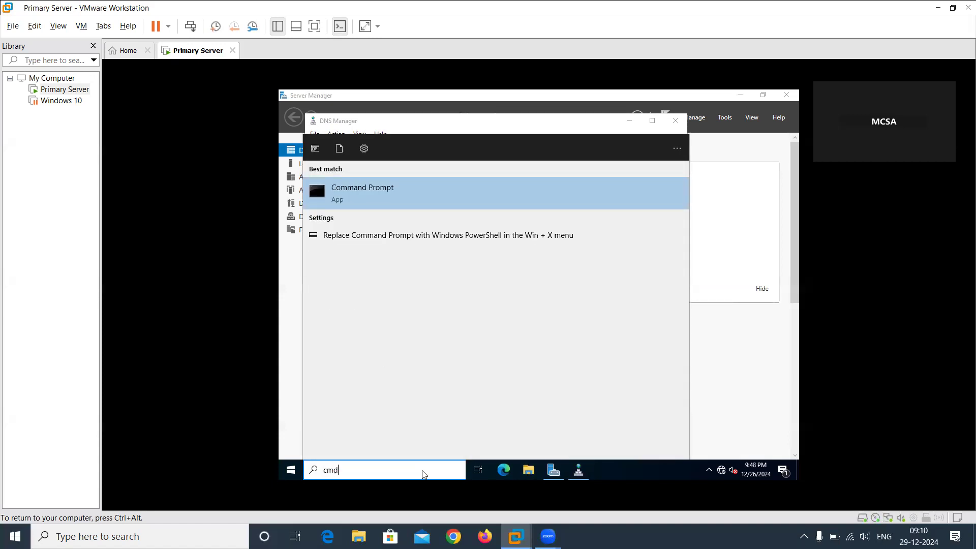
{"action": "right_click", "coordinate": [407, 201]}
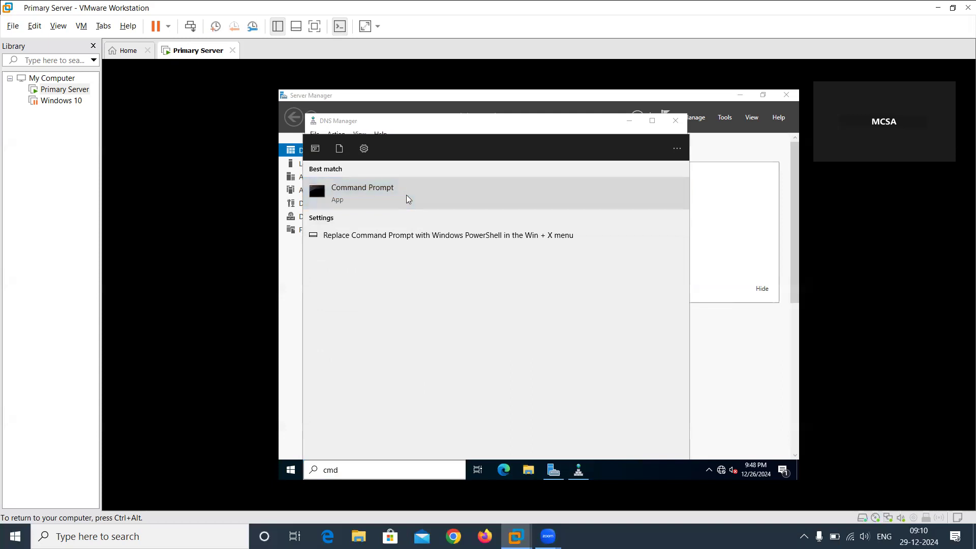
{"action": "left_click", "coordinate": [435, 207]}
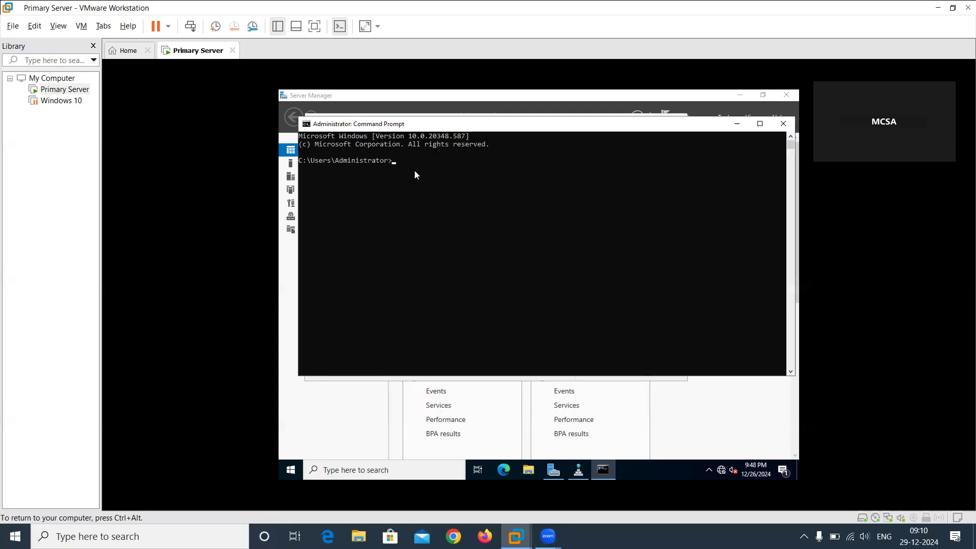
{"action": "type", "text": "ping host1"}
{"action": "key", "text": "Return"}
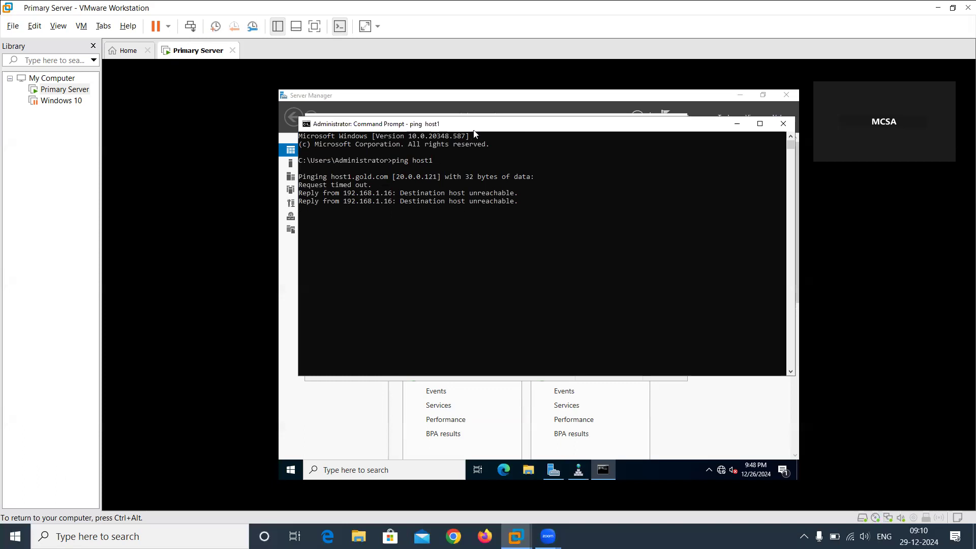
Ping the IP address 20.0.0.121 from the Command Prompt.
{"action": "left_click_drag", "start_coordinate": [483, 128], "coordinate": [560, 182]}
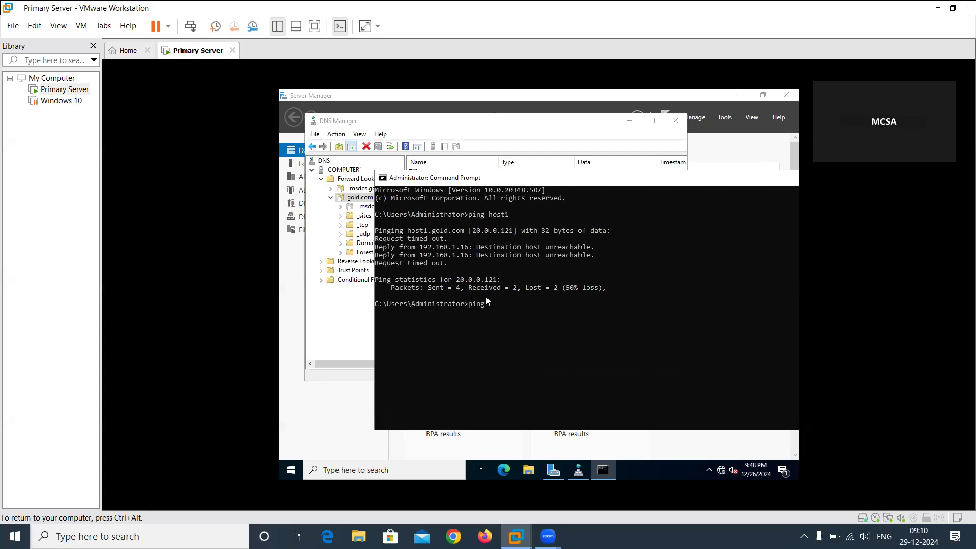
{"action": "type", "text": "20.0.0.121"}
{"action": "key", "text": "Return"}
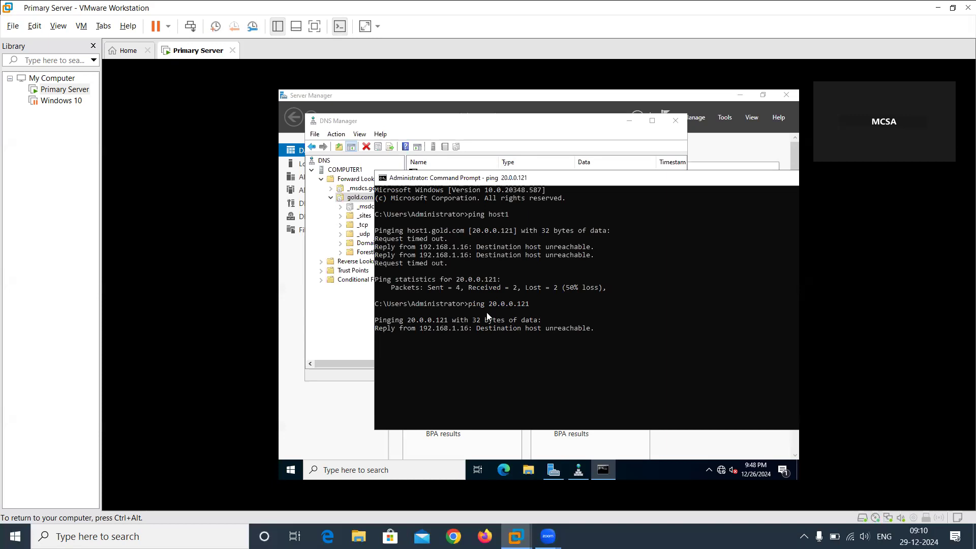
Ping the alias h1 from the Command Prompt to test its resolution.
{"action": "left_click_drag", "start_coordinate": [443, 179], "coordinate": [379, 137]}
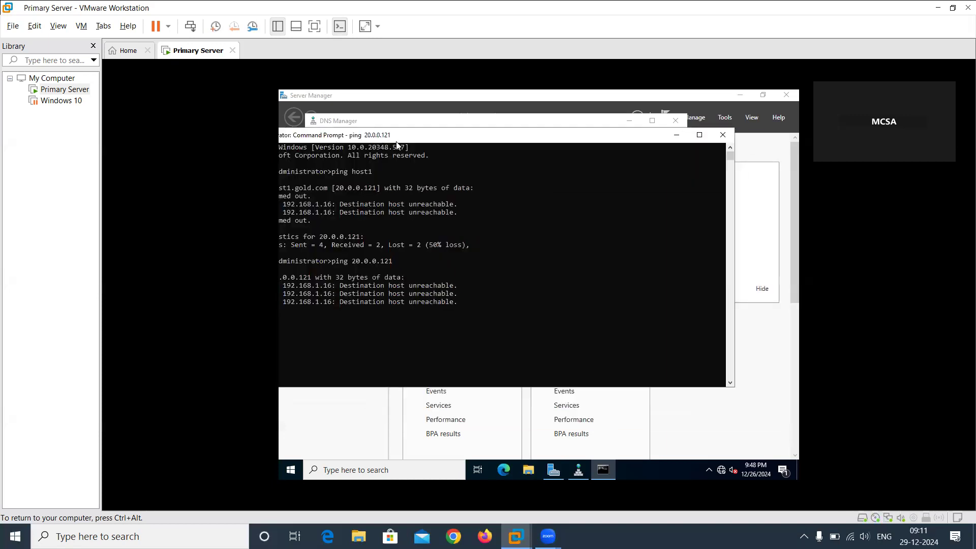
{"action": "left_click_drag", "start_coordinate": [467, 137], "coordinate": [558, 146]}
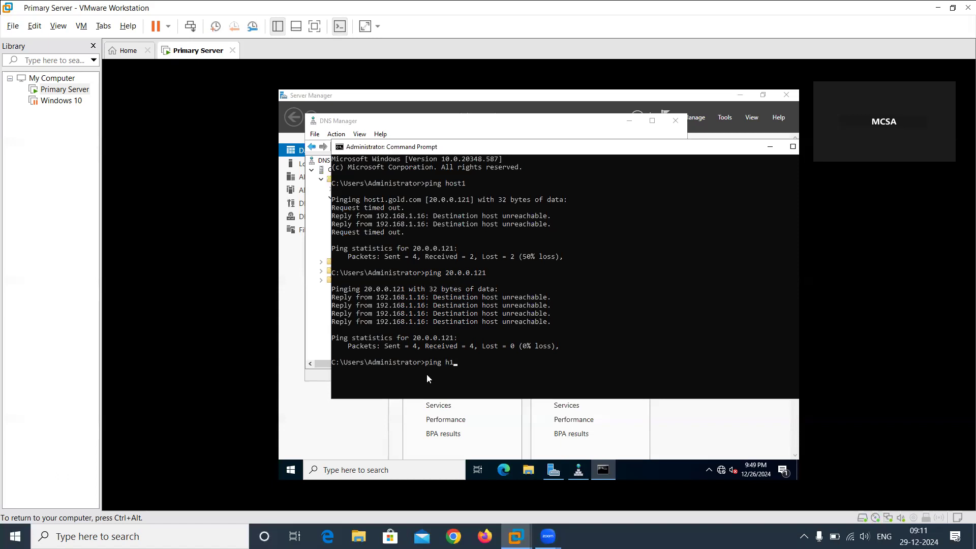
{"action": "key", "text": "Return"}
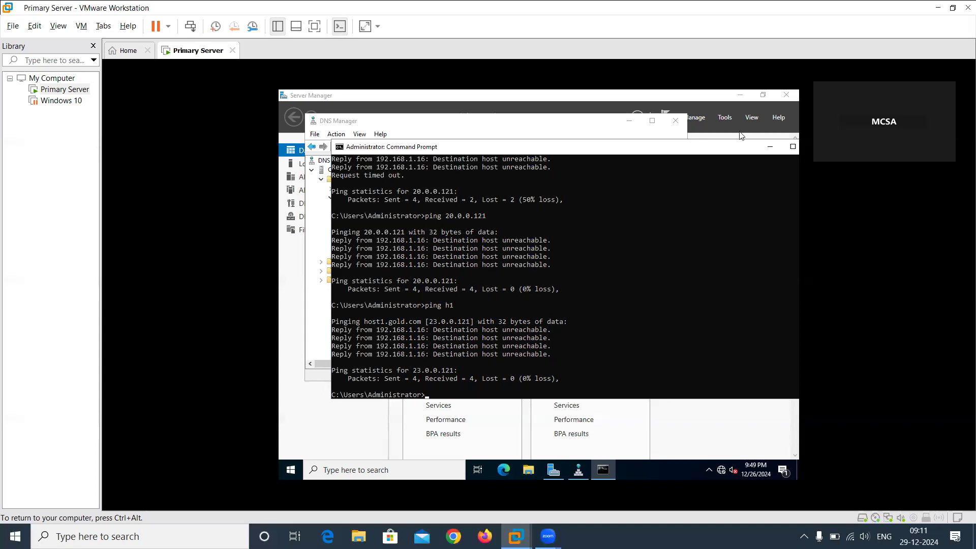
Delete the host1 A record that points to 23.0.0.121 from the gold.com zone.
{"action": "left_click", "coordinate": [584, 132]}
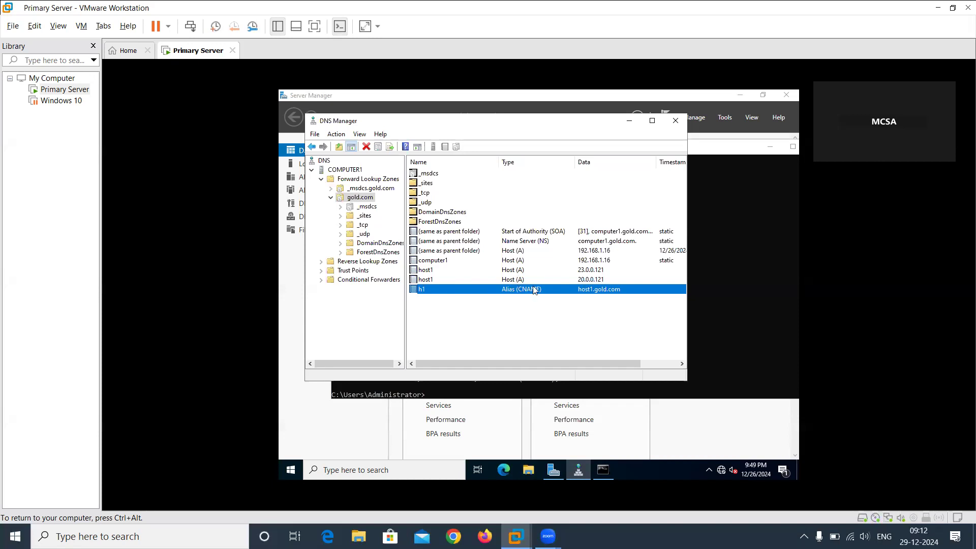
{"action": "left_click", "coordinate": [492, 266]}
{"action": "right_click", "coordinate": [492, 266]}
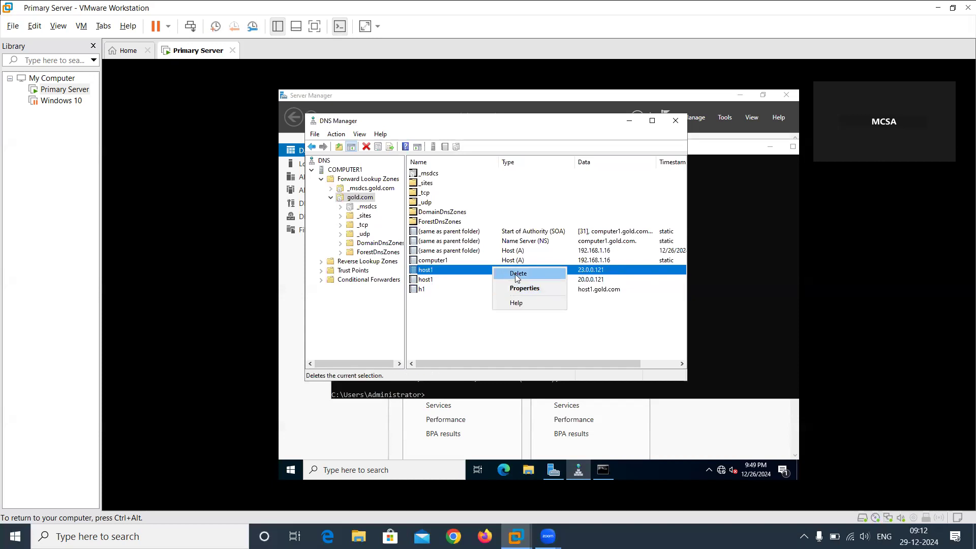
{"action": "left_click", "coordinate": [517, 274]}
{"action": "left_click", "coordinate": [579, 318]}
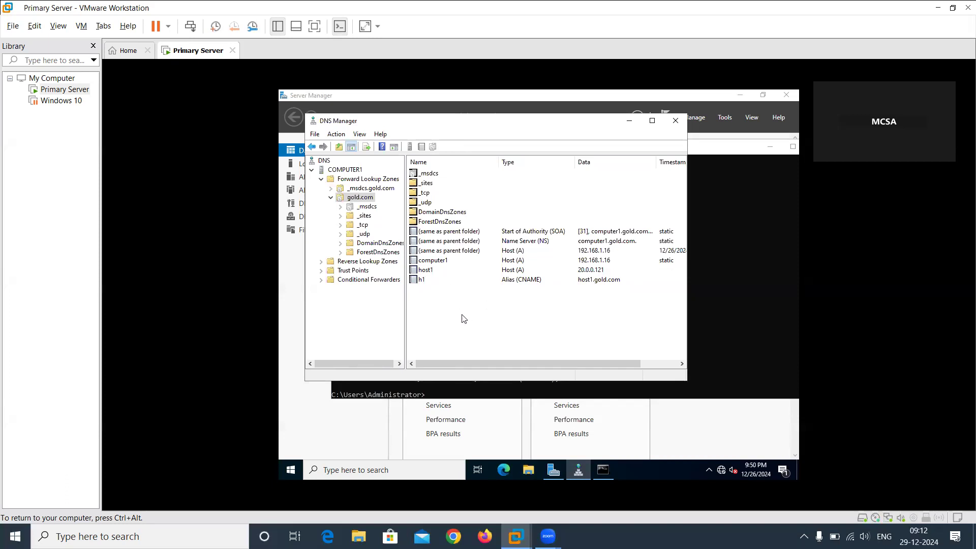
Ping h1.gold.com from the Command Prompt to test the alias by its fully qualified name.
{"action": "key", "text": "alt+Tab"}
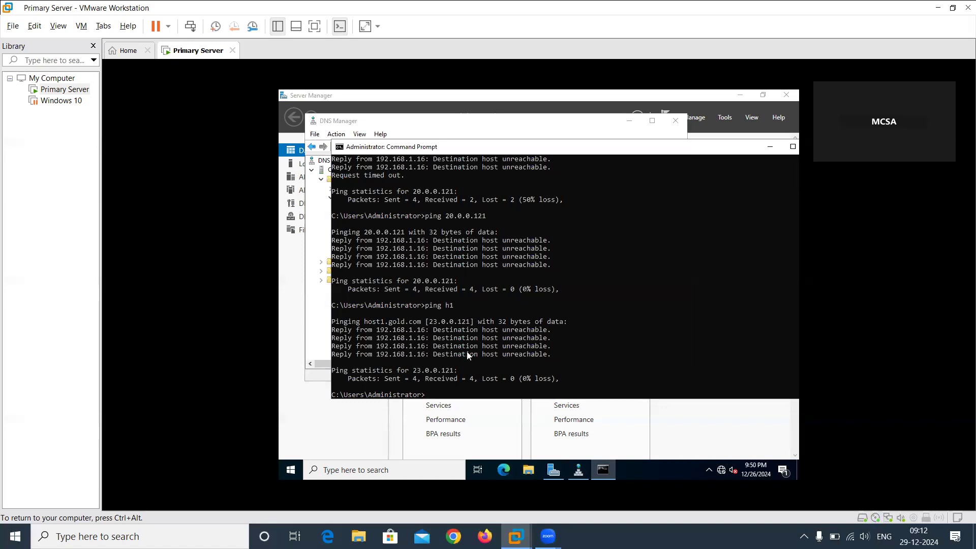
{"action": "type", "text": "ping"}
{"action": "type", "text": "h1.gold.com"}
{"action": "key", "text": "Return"}
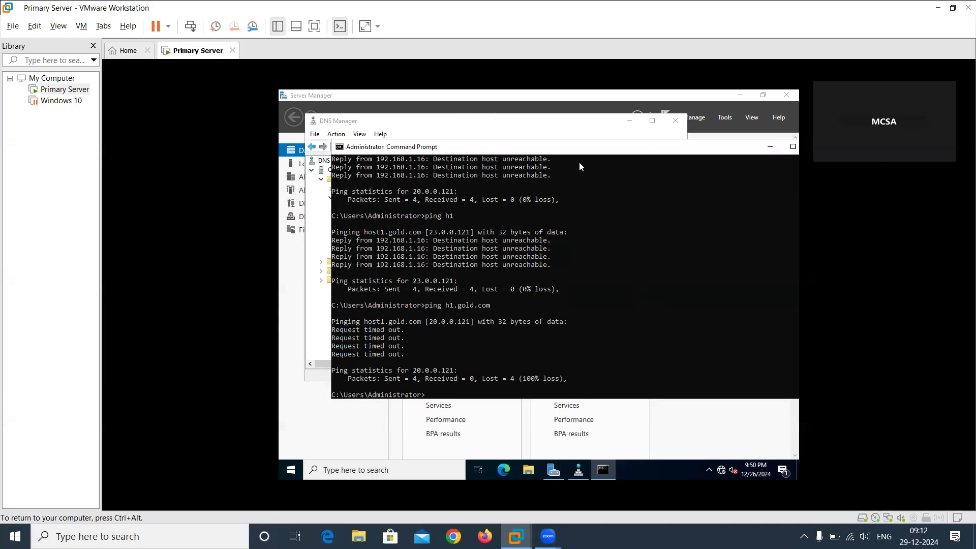
Compare the ping output with the gold.com zone and check the properties of the h1 and host1 records.
{"action": "left_click", "coordinate": [523, 122]}
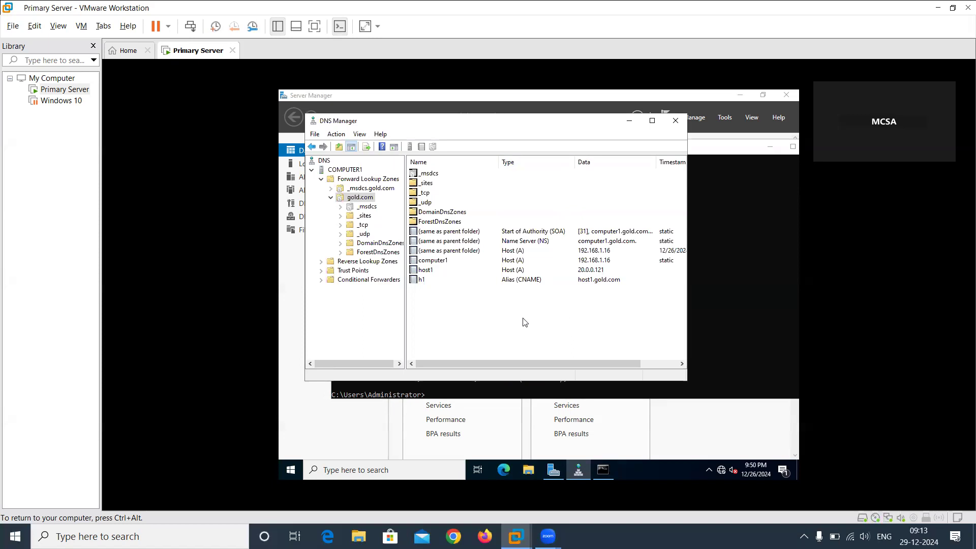
{"action": "key", "text": "alt+Tab"}
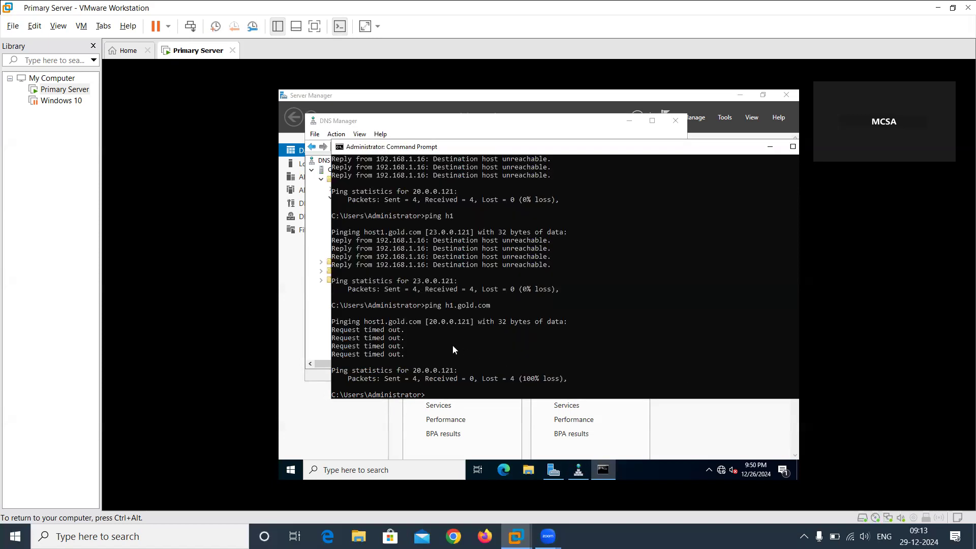
{"action": "left_click", "coordinate": [428, 124]}
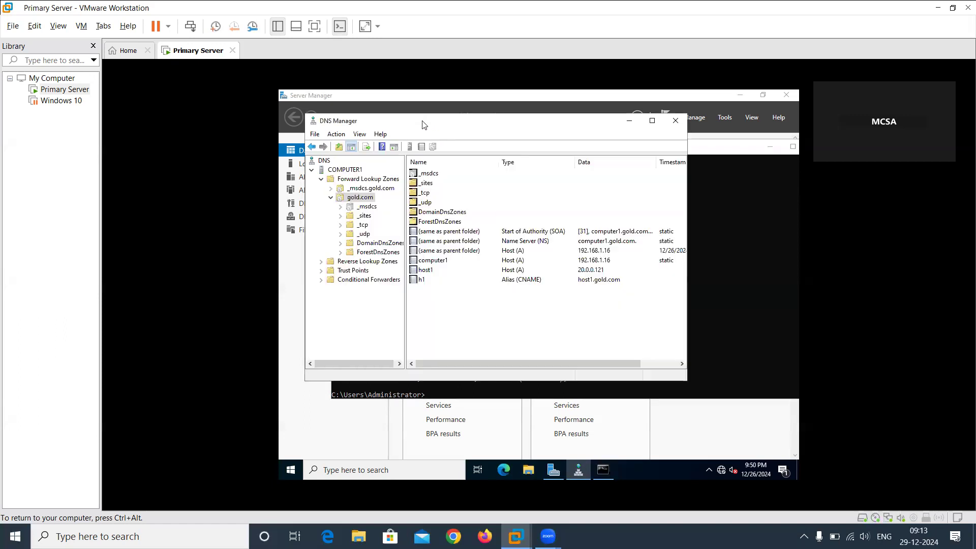
{"action": "double_click", "coordinate": [520, 283]}
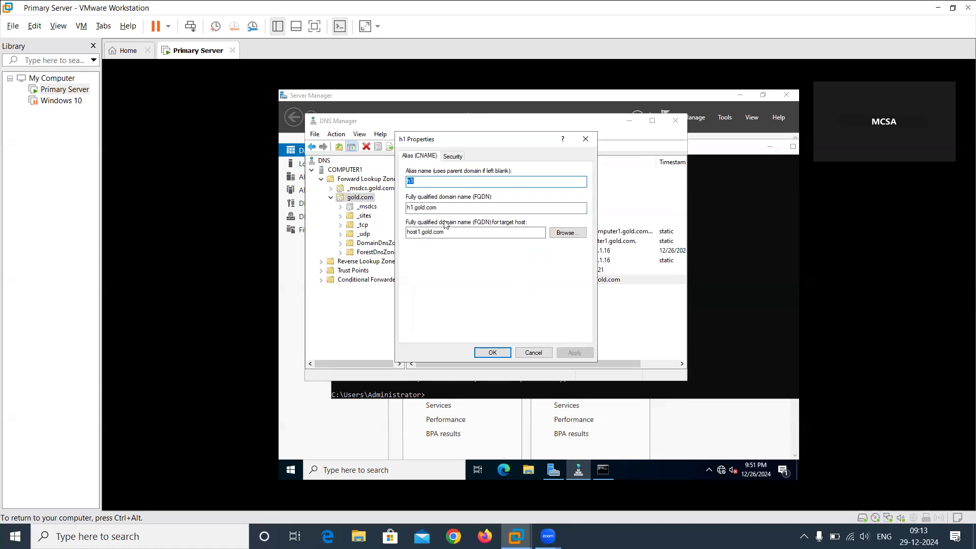
{"action": "left_click", "coordinate": [494, 354]}
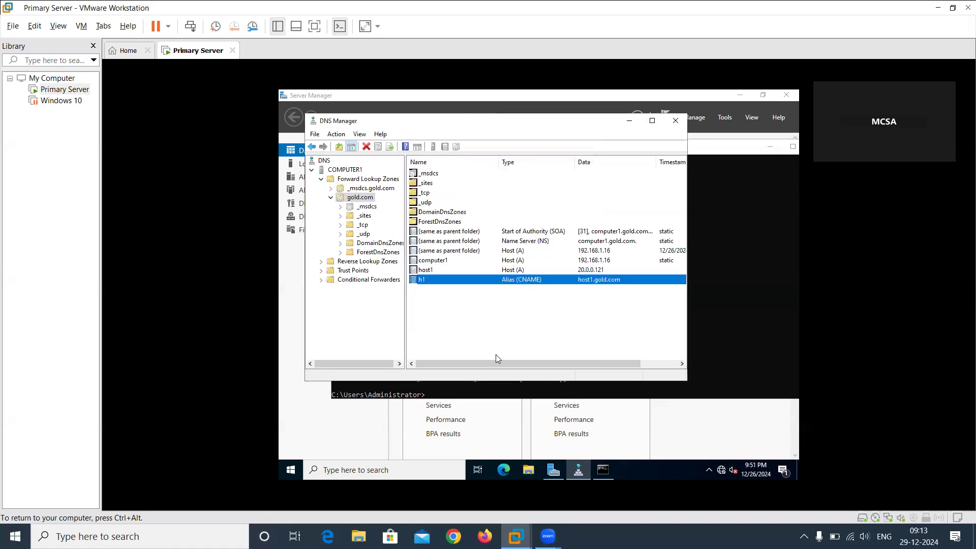
{"action": "double_click", "coordinate": [509, 270]}
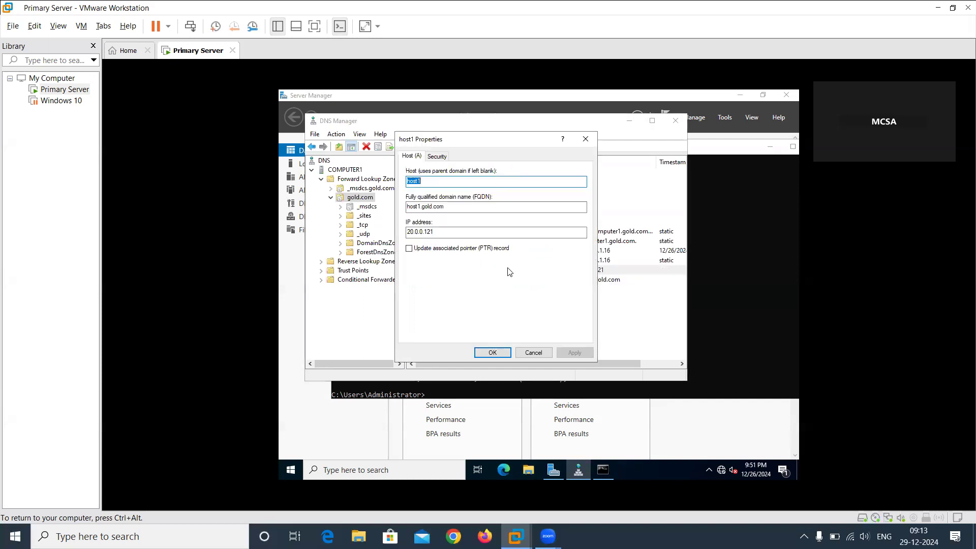
{"action": "left_click", "coordinate": [492, 352]}
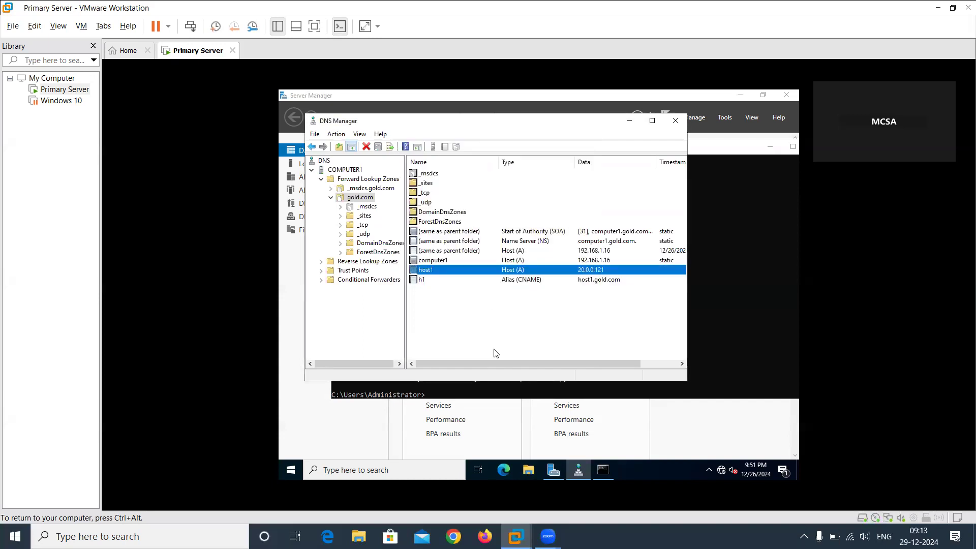
{"action": "left_click", "coordinate": [493, 307]}
Clear the Command Prompt with cls and ping 20.0.0.121.
{"action": "left_click", "coordinate": [762, 287]}
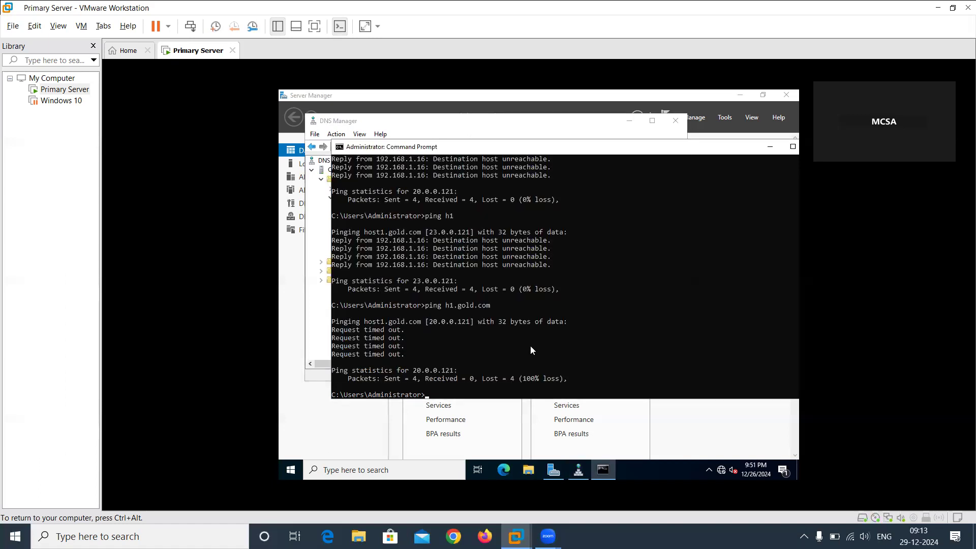
{"action": "type", "text": "cls"}
{"action": "key", "text": "Return"}
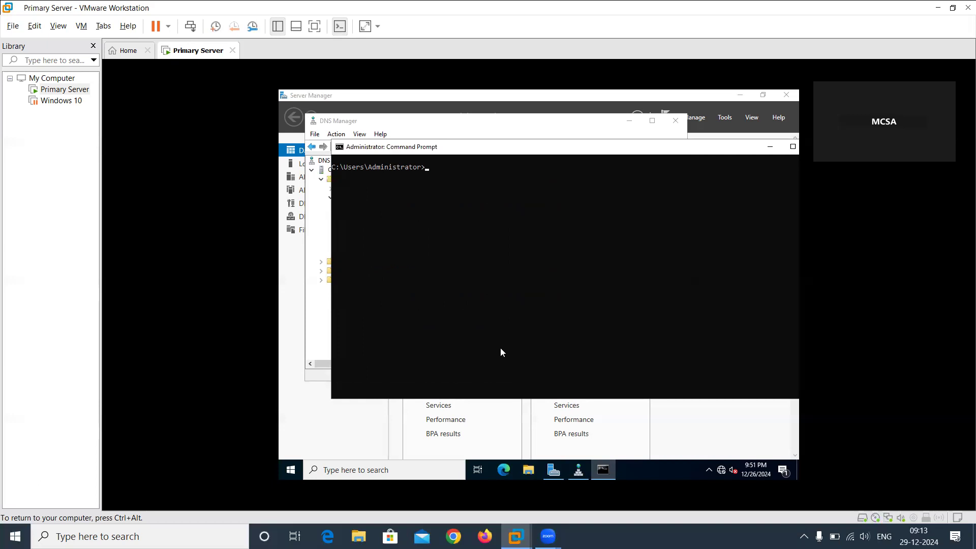
{"action": "type", "text": "host"}
{"action": "key", "text": "BackSpace"}
{"action": "key", "text": "BackSpace"}
{"action": "key", "text": "BackSpace"}
{"action": "type", "text": "ping 20.0.0.121"}
{"action": "key", "text": "BackSpace"}
{"action": "key", "text": "Return"}
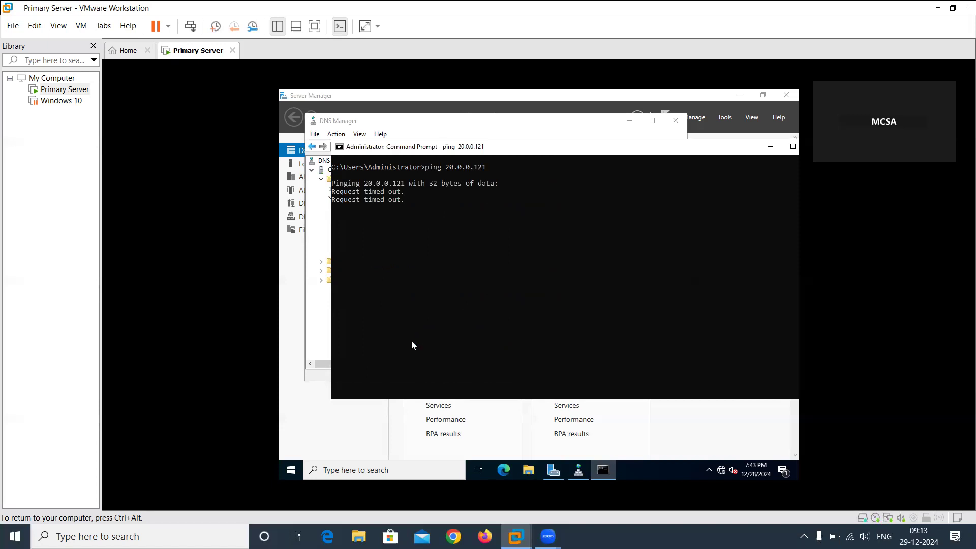
Move the Command Prompt window to see the DNS records behind it, and close it.
{"action": "left_click_drag", "start_coordinate": [533, 148], "coordinate": [549, 280]}
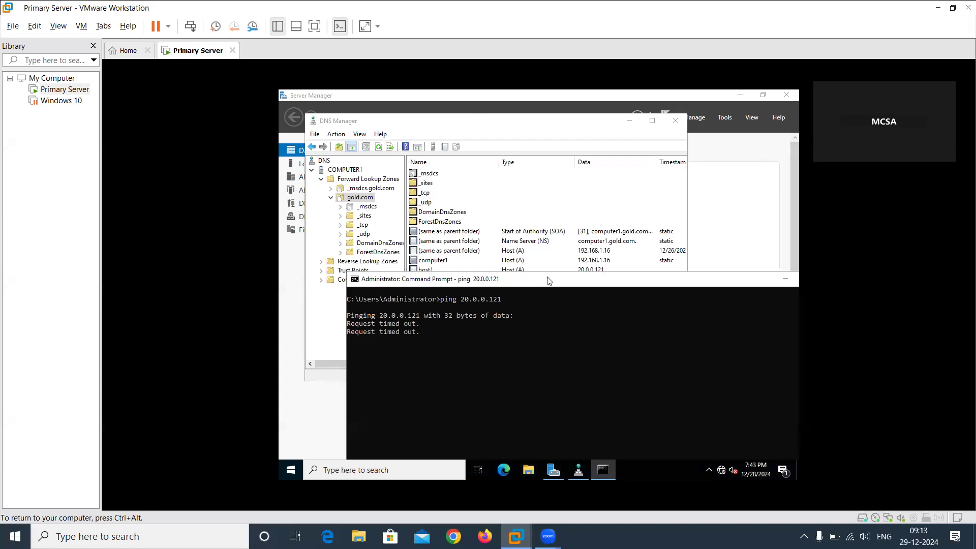
{"action": "left_click_drag", "start_coordinate": [548, 281], "coordinate": [529, 197]}
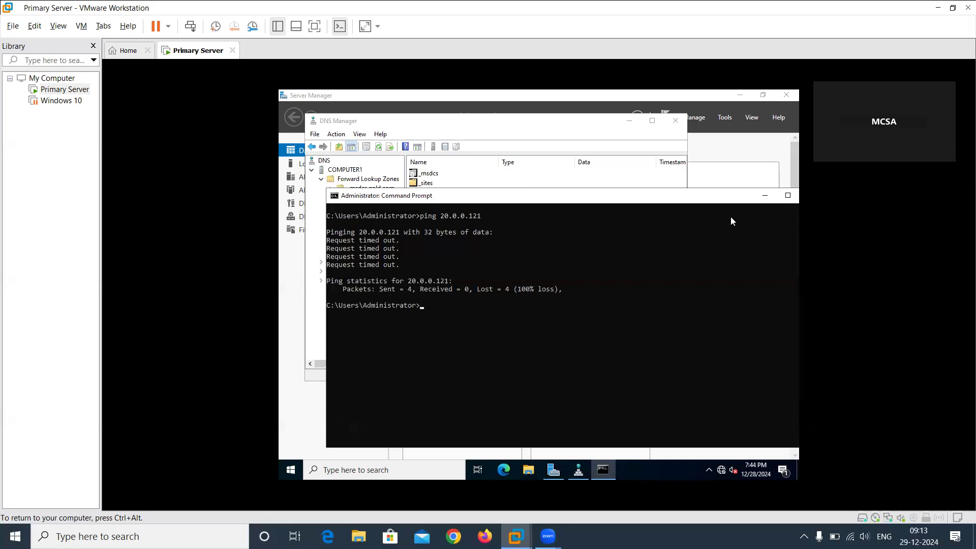
{"action": "left_click_drag", "start_coordinate": [645, 200], "coordinate": [539, 196]}
{"action": "left_click", "coordinate": [706, 192]}
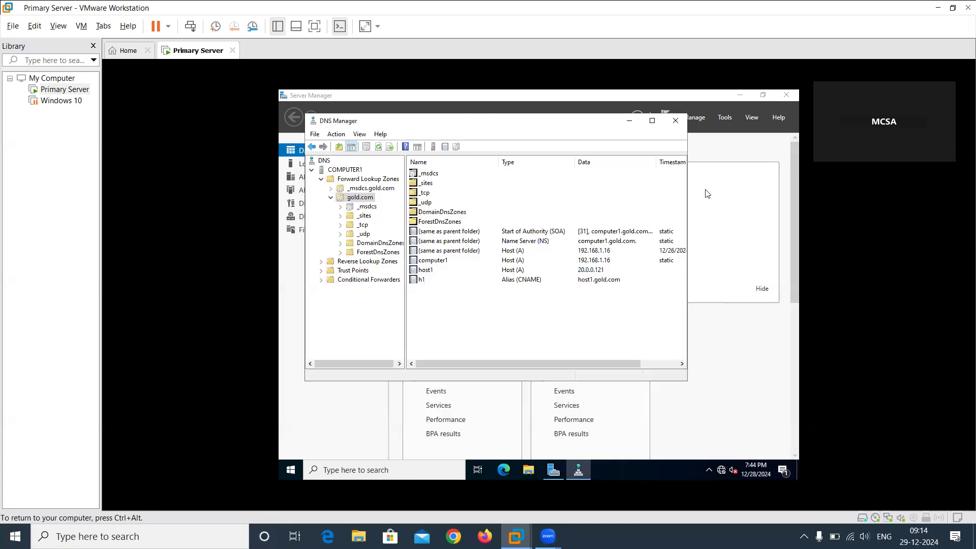
Check the host1 record's properties and the Reverse Lookup Zones folder, and return to the gold.com zone.
{"action": "double_click", "coordinate": [585, 272]}
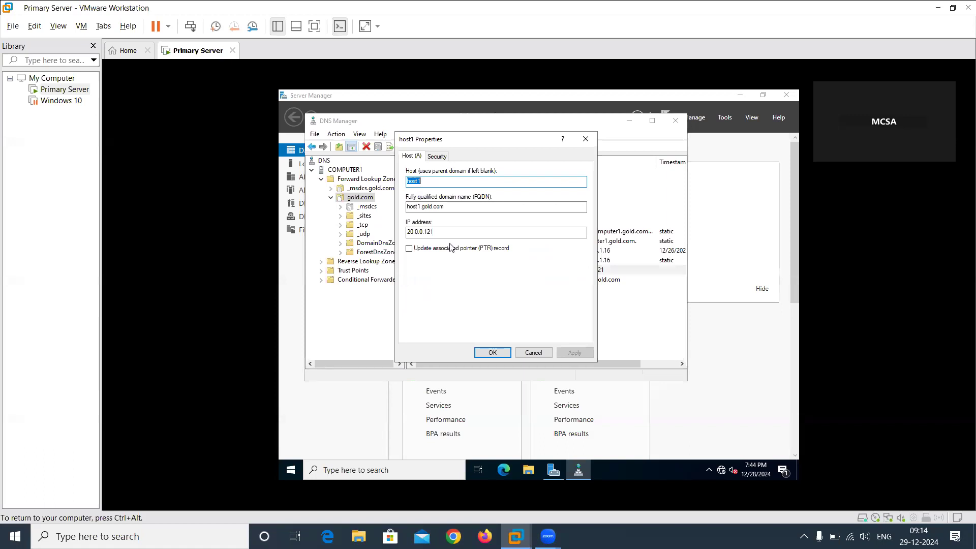
{"action": "left_click", "coordinate": [534, 352]}
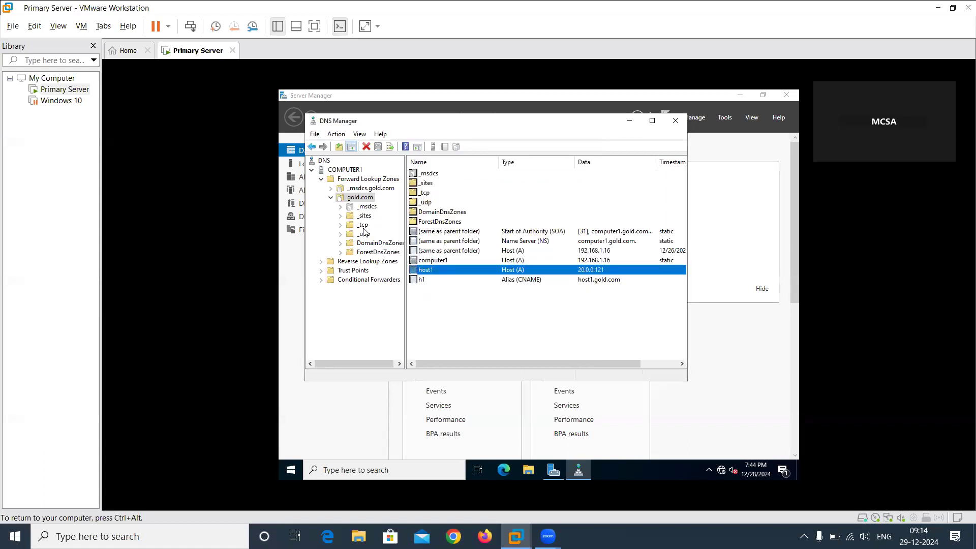
{"action": "left_click", "coordinate": [361, 262]}
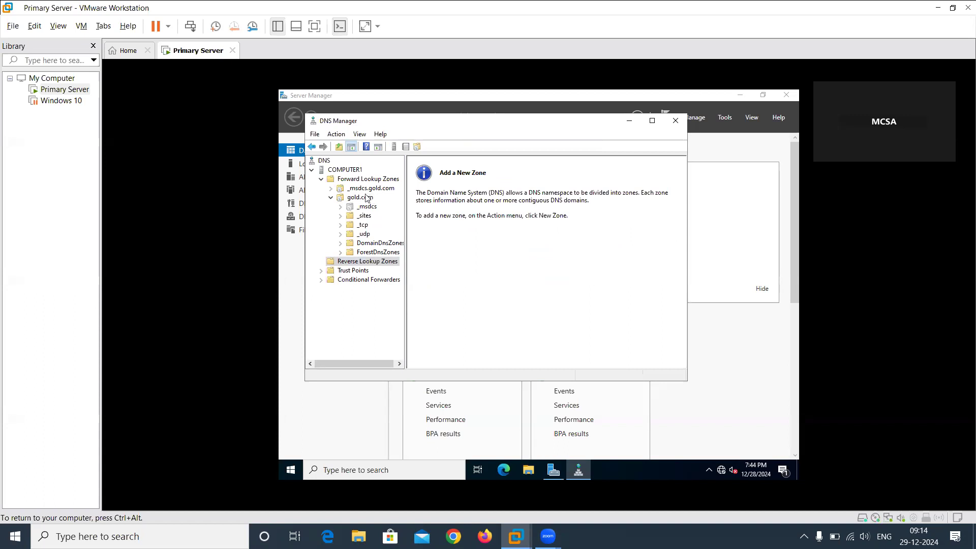
{"action": "double_click", "coordinate": [366, 198]}
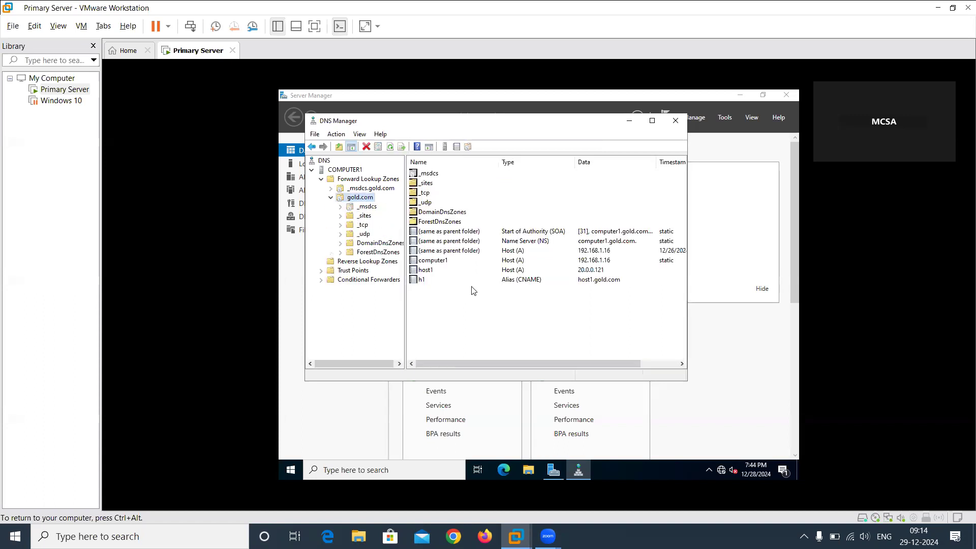
Examine the new Mail Exchanger (MX) record form and the available record types for gold.com without creating a record.
{"action": "right_click", "coordinate": [467, 315]}
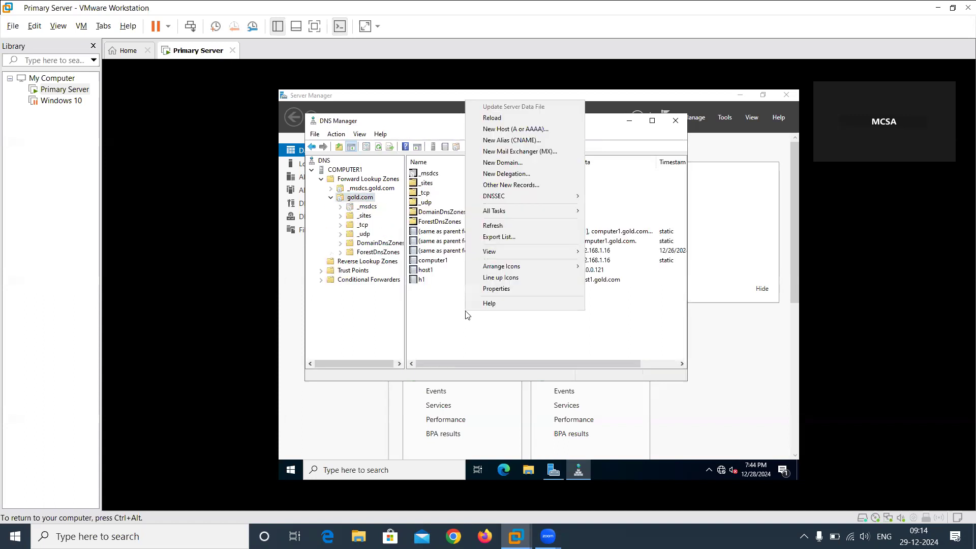
{"action": "left_click", "coordinate": [520, 152]}
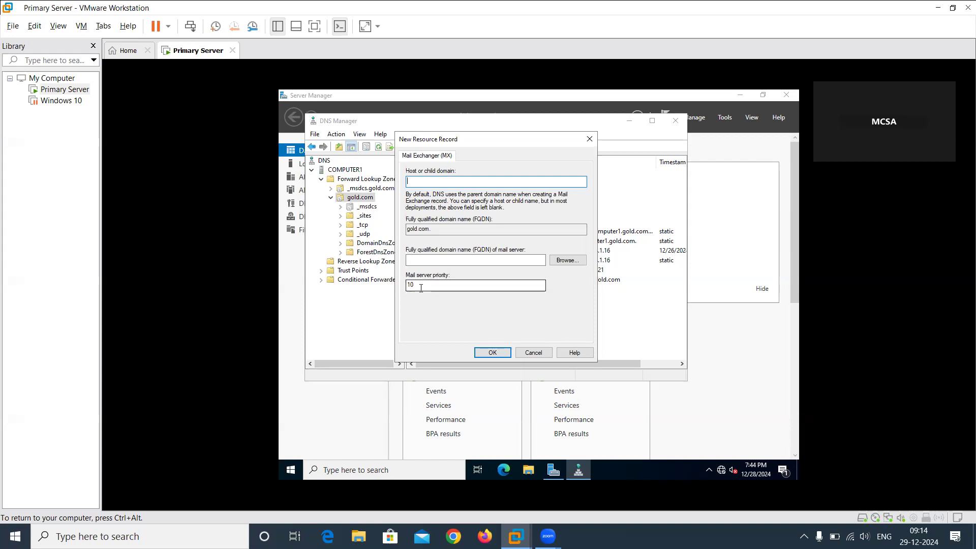
{"action": "left_click", "coordinate": [531, 355]}
{"action": "right_click", "coordinate": [509, 329]}
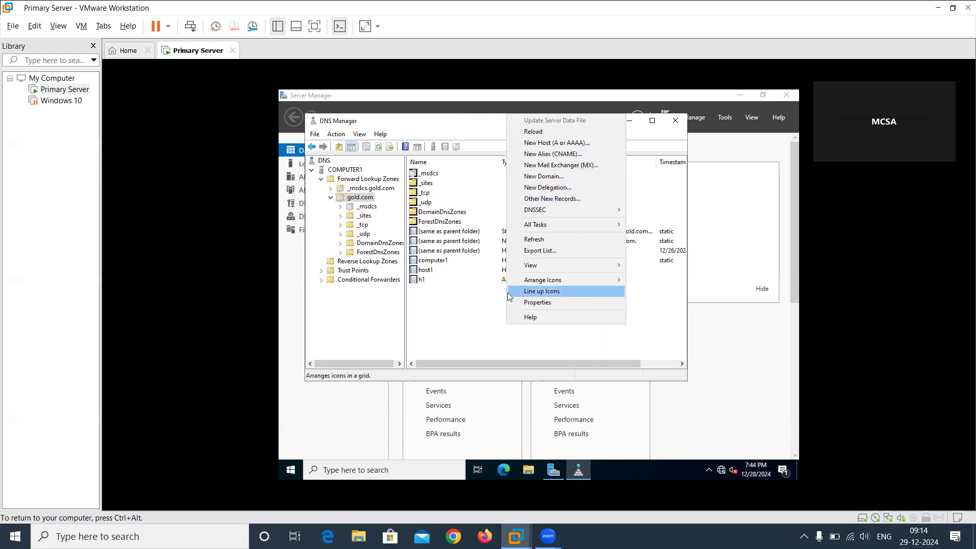
{"action": "left_click", "coordinate": [451, 306]}
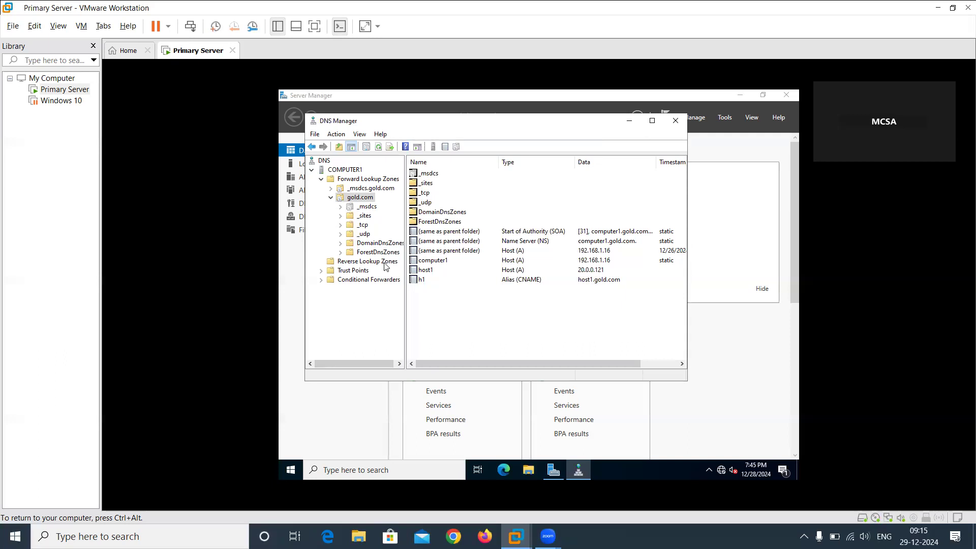
{"action": "left_click", "coordinate": [358, 263]}
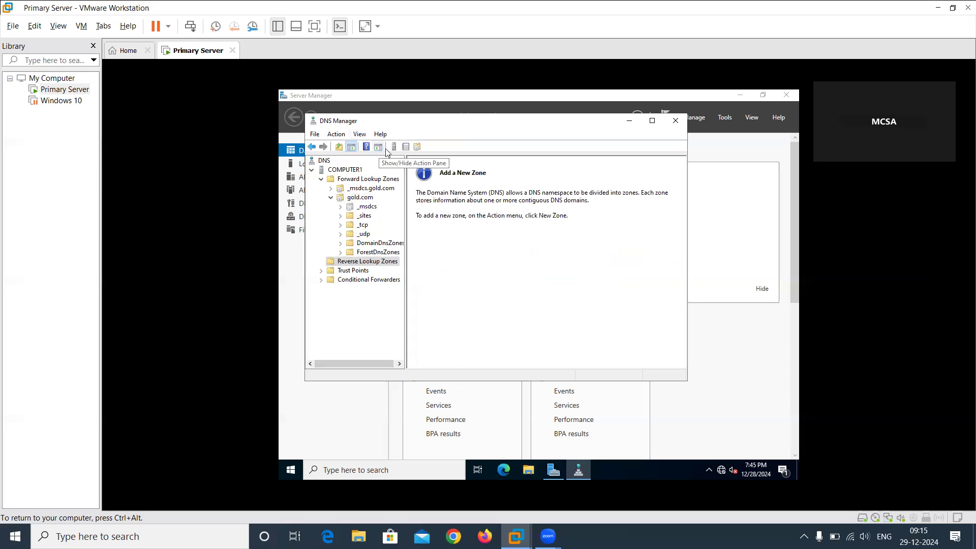
{"action": "left_click", "coordinate": [419, 147]}
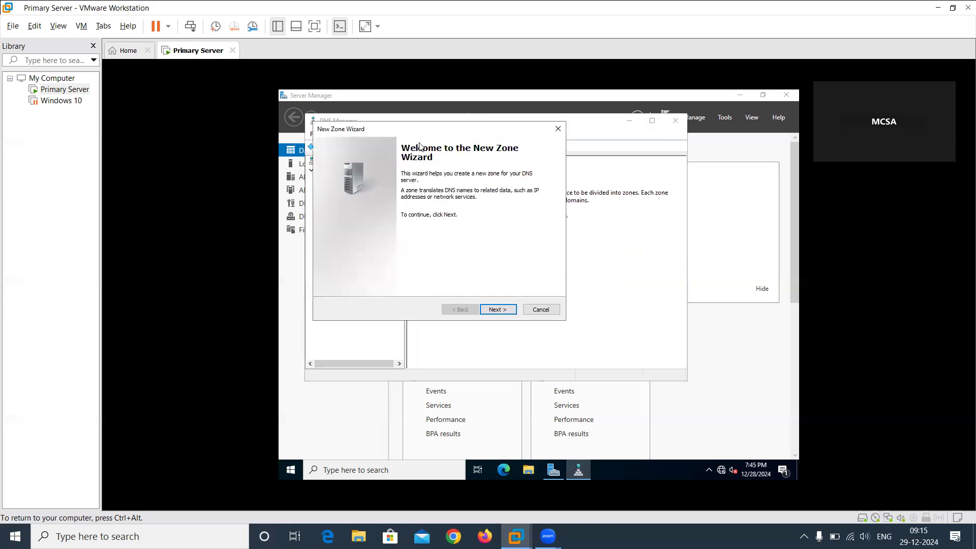
{"action": "left_click", "coordinate": [558, 127]}
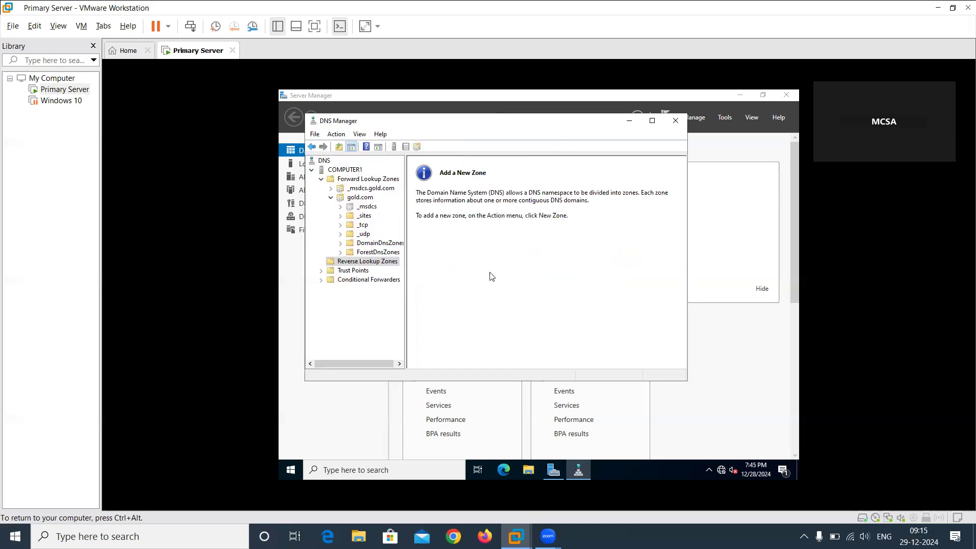
Start a new Active Directory-stored primary IPv4 reverse lookup zone, replicated to all DNS servers on domain controllers in the gold.com domain.
{"action": "right_click", "coordinate": [378, 263]}
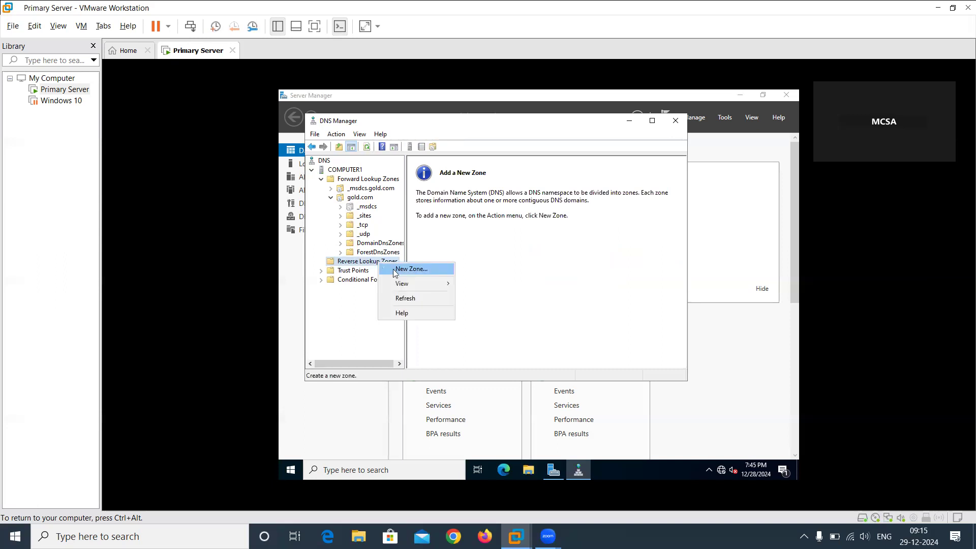
{"action": "left_click", "coordinate": [396, 270]}
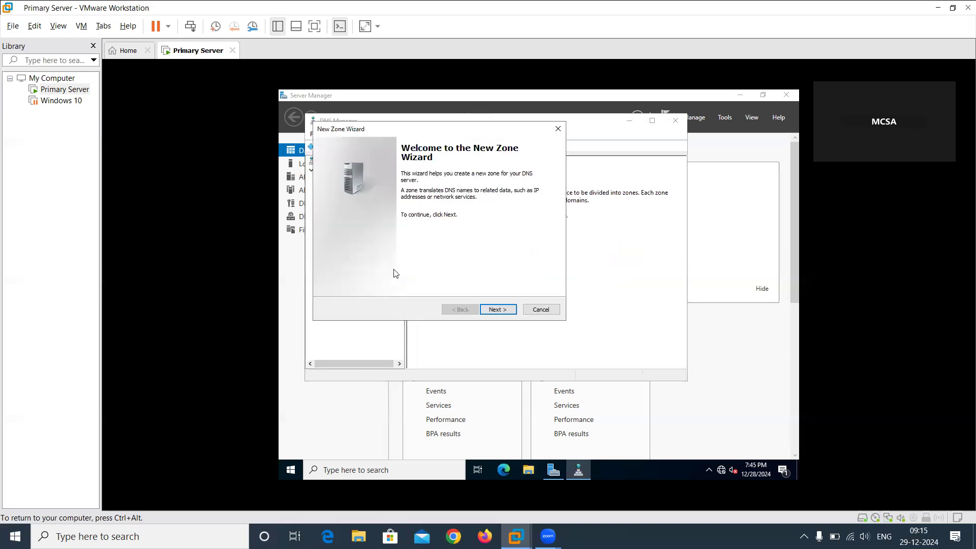
{"action": "left_click", "coordinate": [498, 309]}
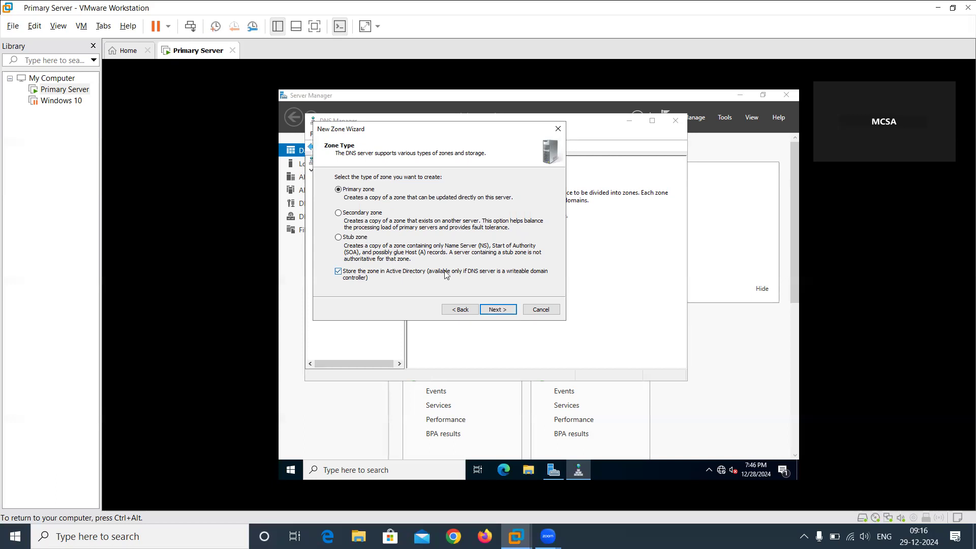
{"action": "left_click", "coordinate": [498, 310]}
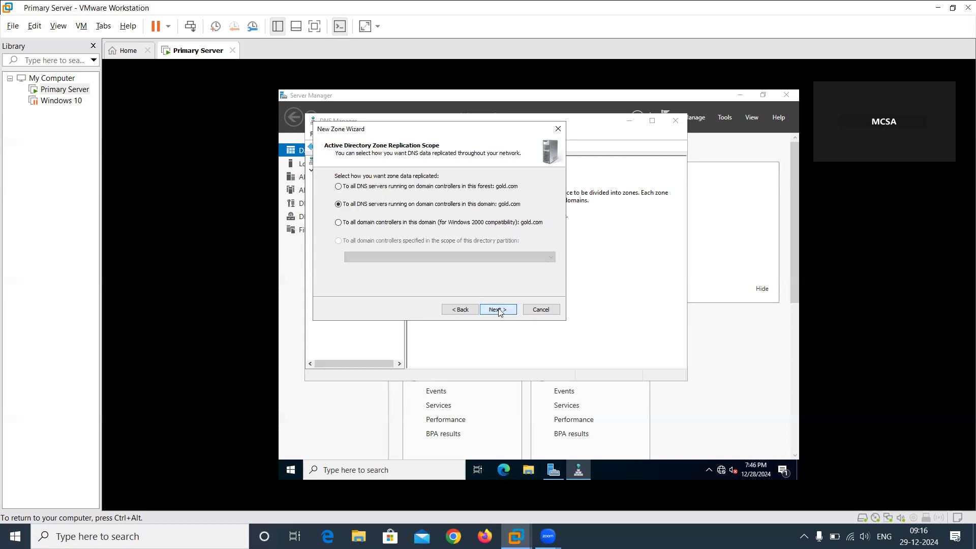
{"action": "left_click", "coordinate": [498, 310]}
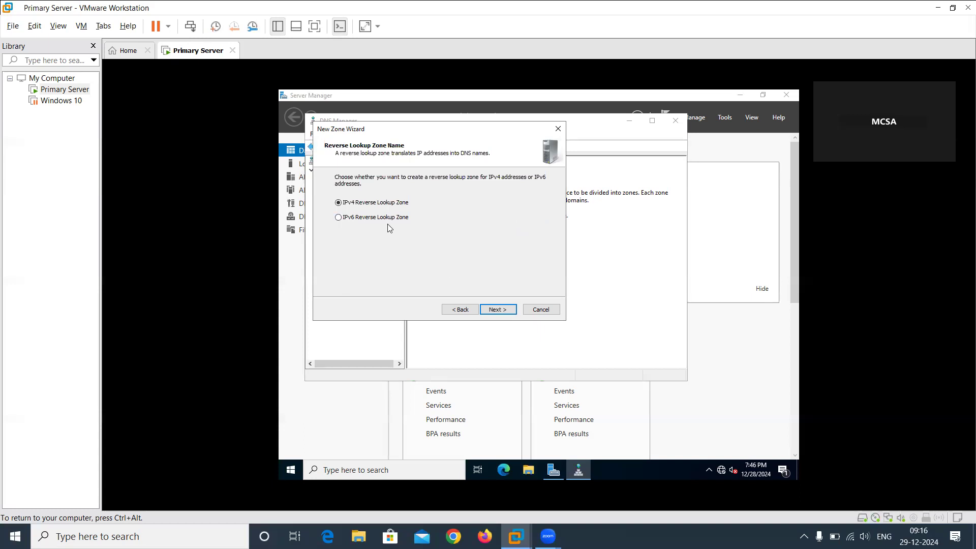
{"action": "left_click", "coordinate": [493, 310]}
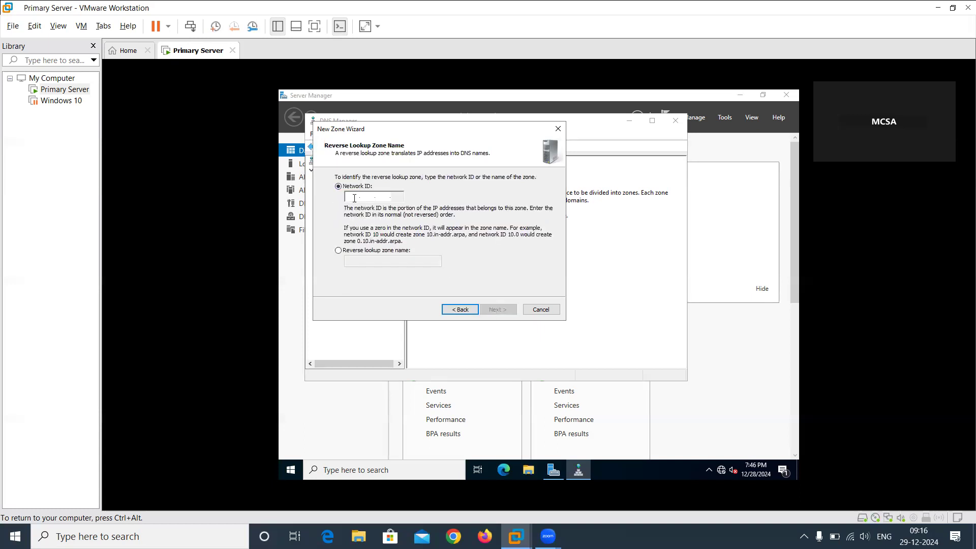
{"action": "left_click", "coordinate": [359, 251]}
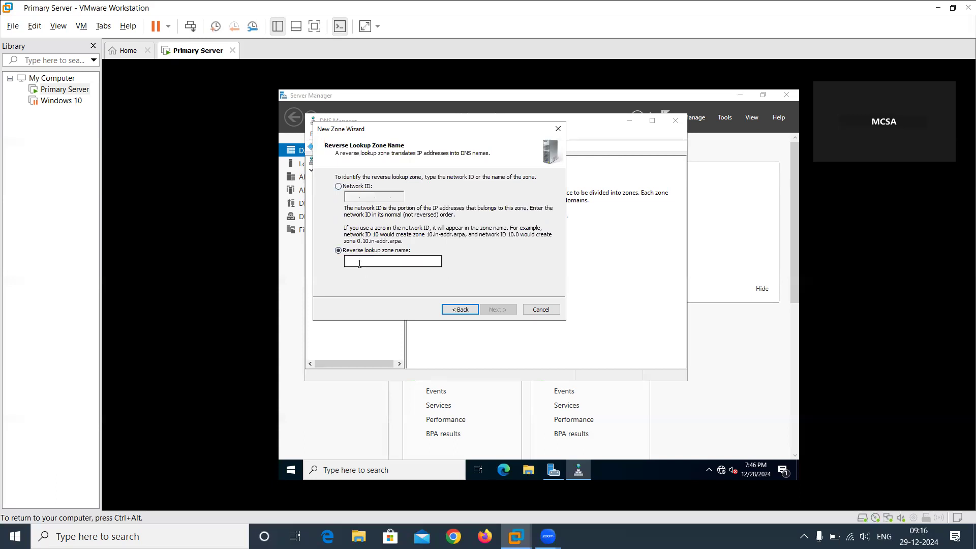
{"action": "left_click", "coordinate": [360, 263]}
{"action": "type", "text": "20.0.0.121"}
{"action": "left_click", "coordinate": [338, 186]}
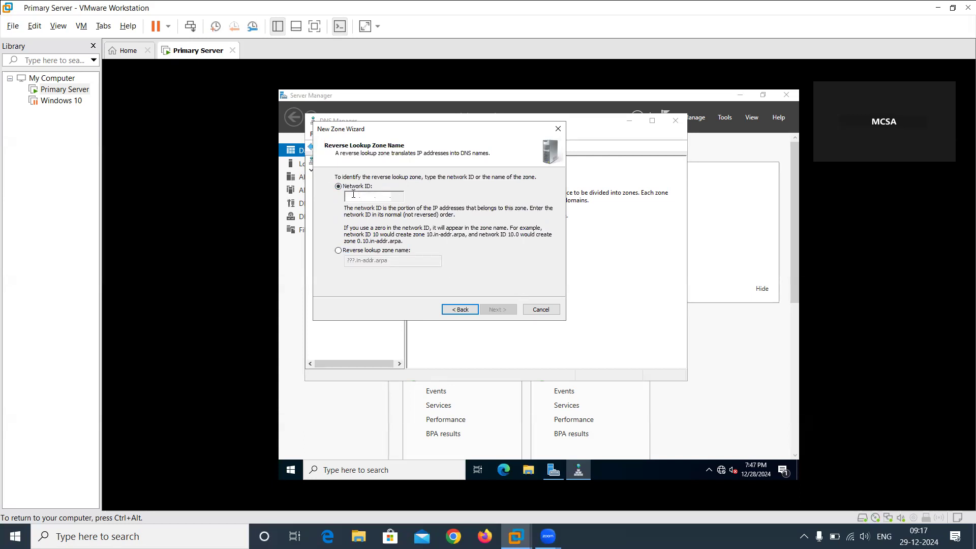
{"action": "left_click", "coordinate": [389, 251]}
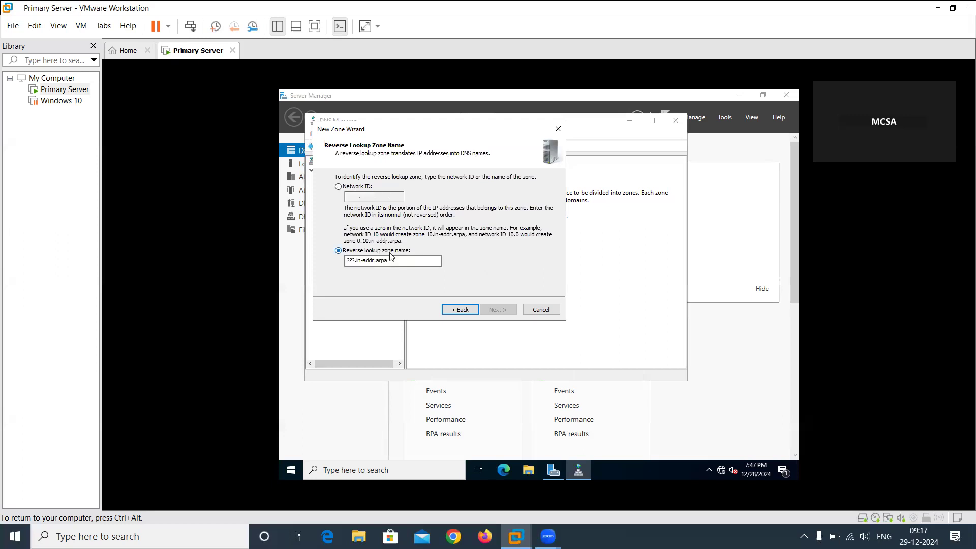
{"action": "left_click", "coordinate": [404, 266]}
{"action": "key", "text": "BackSpace"}
{"action": "key", "text": "BackSpace"}
{"action": "key", "text": "BackSpace"}
{"action": "key", "text": "BackSpace"}
{"action": "key", "text": "BackSpace"}
{"action": "key", "text": "BackSpace"}
{"action": "key", "text": "BackSpace"}
{"action": "key", "text": "BackSpace"}
{"action": "key", "text": "BackSpace"}
{"action": "key", "text": "BackSpace"}
{"action": "key", "text": "BackSpace"}
{"action": "key", "text": "BackSpace"}
{"action": "key", "text": "BackSpace"}
{"action": "key", "text": "BackSpace"}
{"action": "key", "text": "BackSpace"}
{"action": "type", "text": "host1q"}
{"action": "key", "text": "BackSpace"}
Identify the reverse lookup zone by network ID 20.0.0, allow only secure dynamic updates, and create the zone.
{"action": "left_click", "coordinate": [348, 188]}
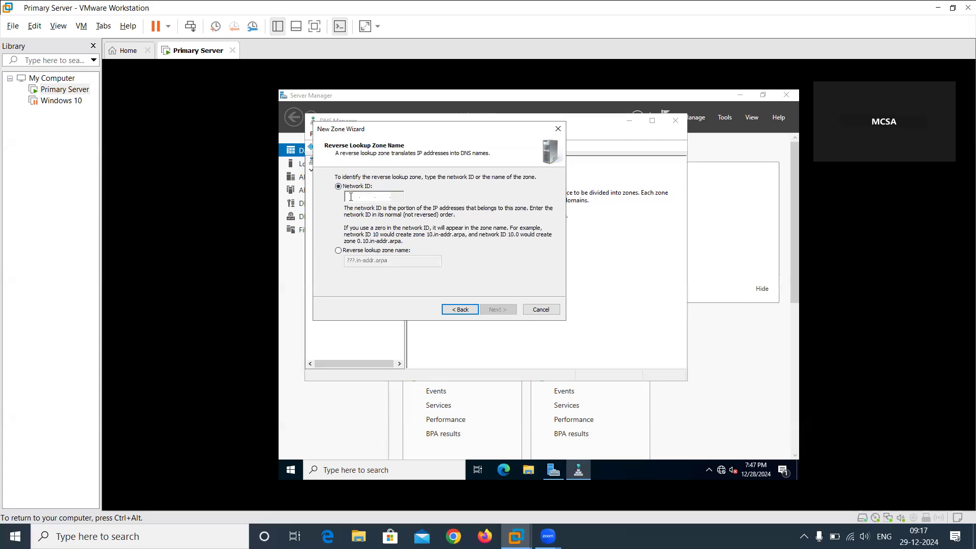
{"action": "type", "text": "20 .0 .0 ."}
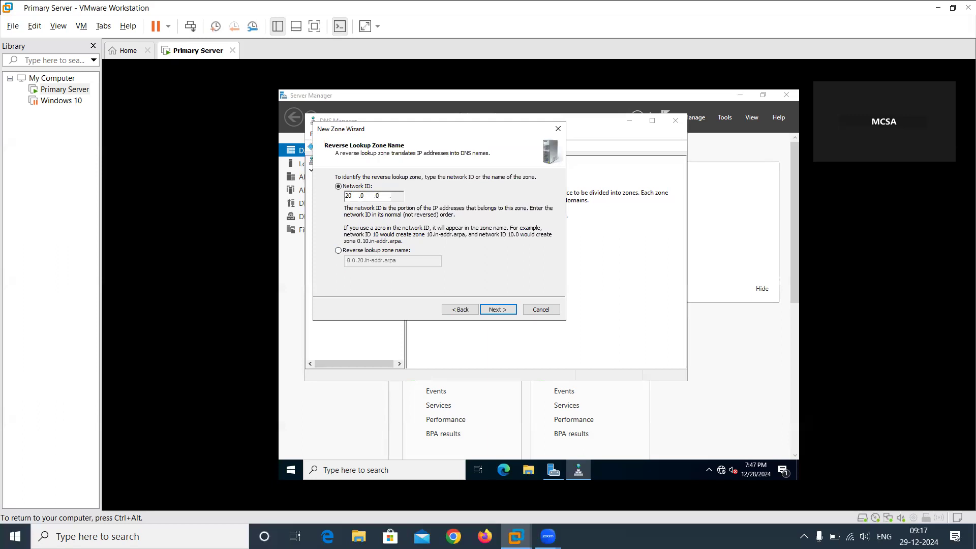
{"action": "type", "text": "12"}
{"action": "key", "text": "BackSpace"}
{"action": "key", "text": "BackSpace"}
{"action": "left_click", "coordinate": [496, 311]}
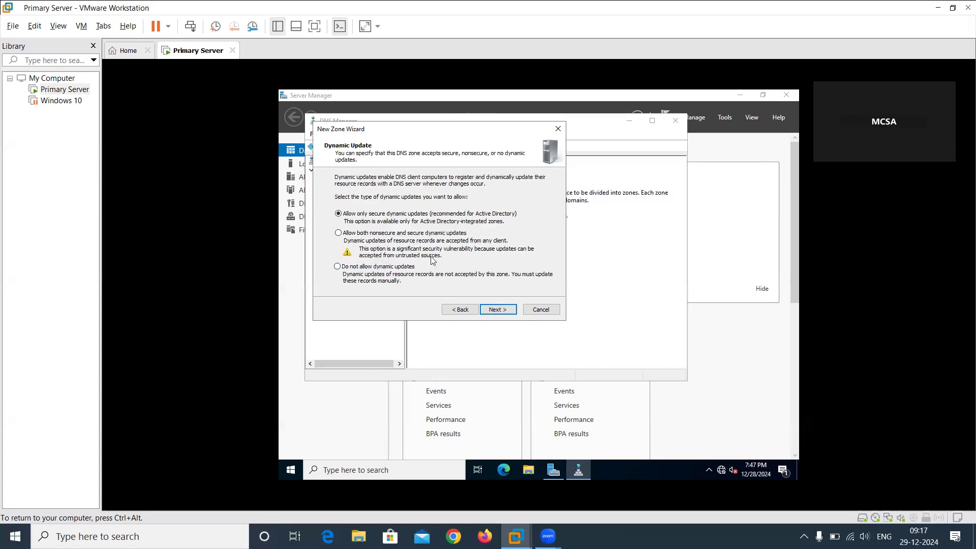
{"action": "left_click", "coordinate": [490, 311]}
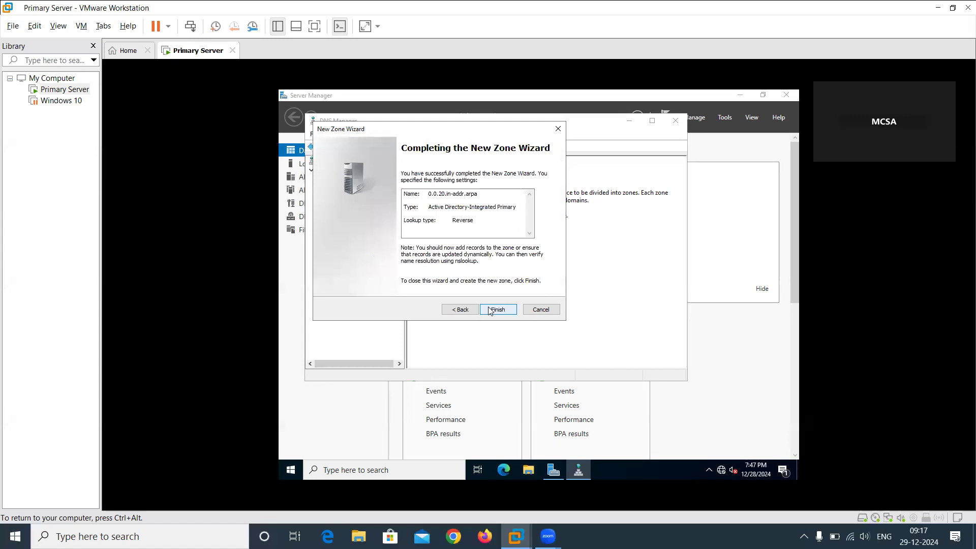
{"action": "left_click", "coordinate": [510, 314]}
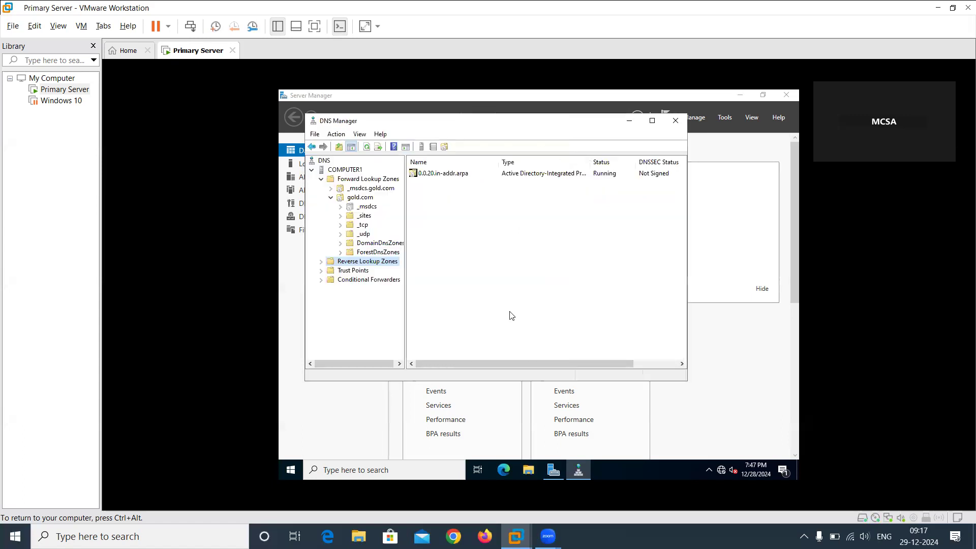
Check the records in the 0.0.20.in-addr.arpa zone and the properties of the host1 record in gold.com.
{"action": "double_click", "coordinate": [445, 174]}
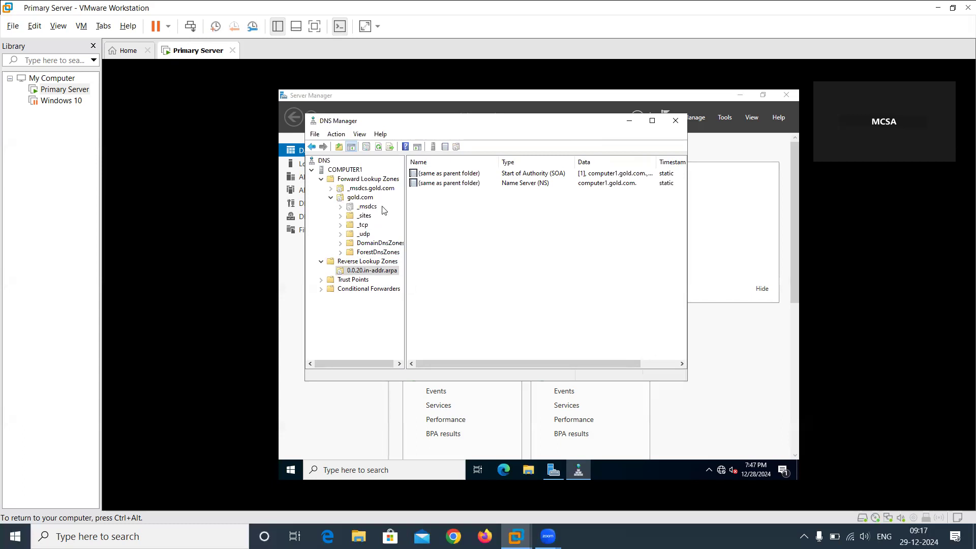
{"action": "left_click", "coordinate": [362, 198]}
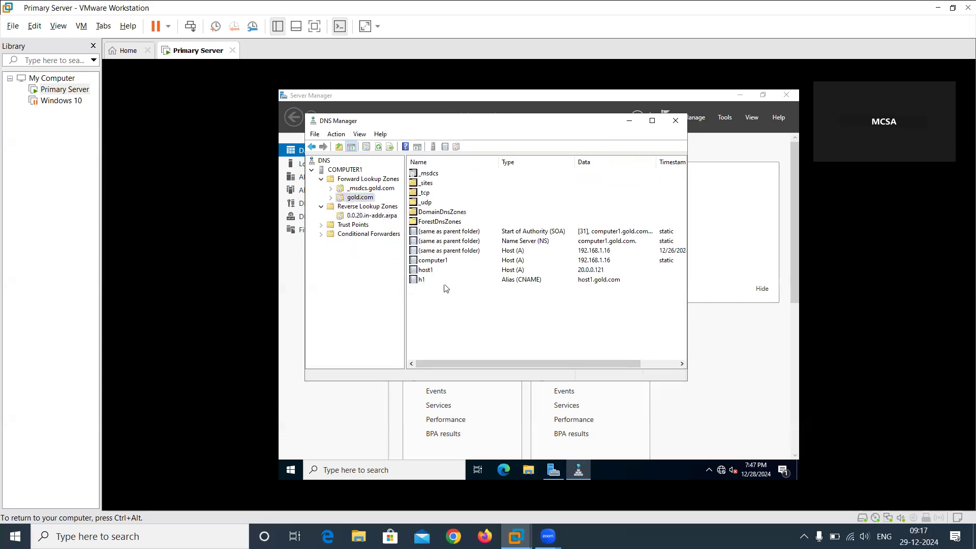
{"action": "double_click", "coordinate": [428, 272]}
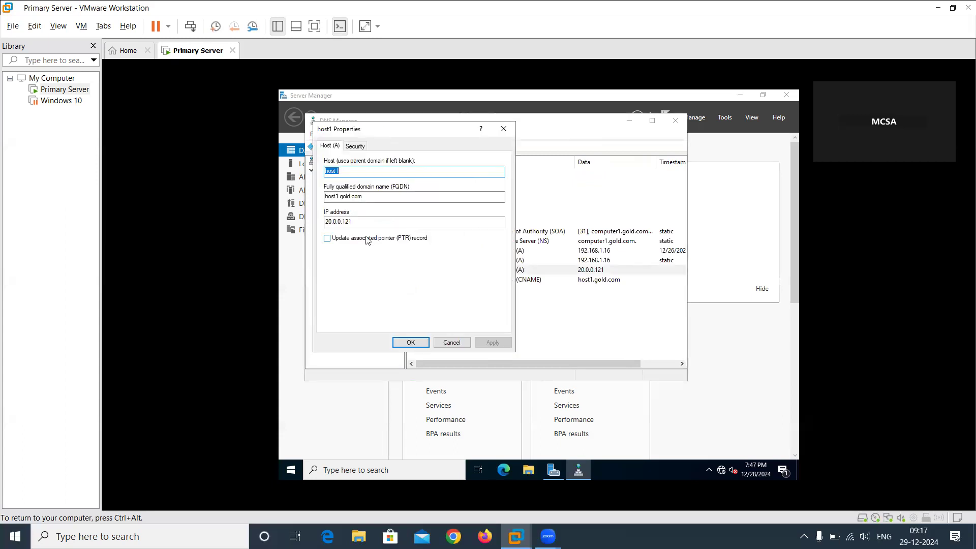
{"action": "left_click", "coordinate": [453, 340]}
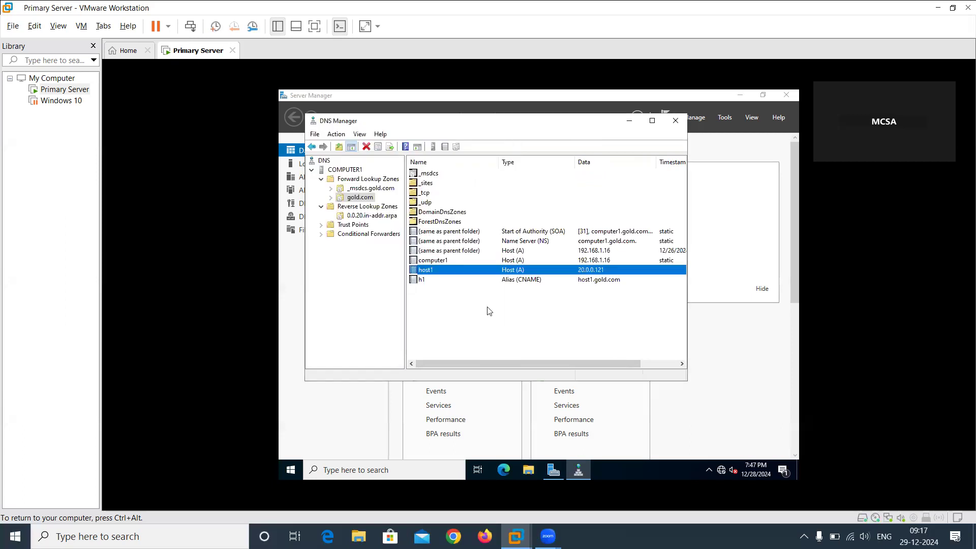
Start a new host (A) record in the gold.com zone and name it milk.
{"action": "right_click", "coordinate": [489, 311]}
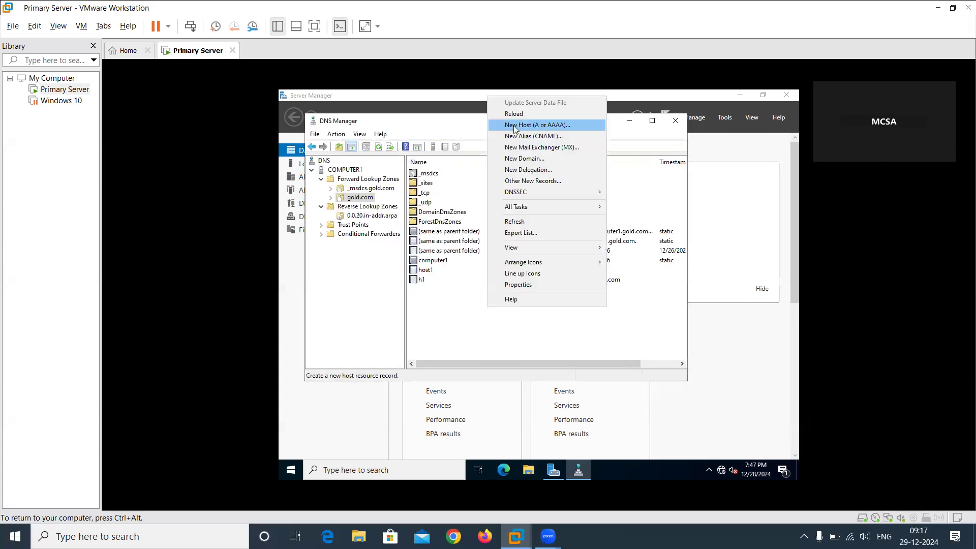
{"action": "left_click", "coordinate": [515, 129]}
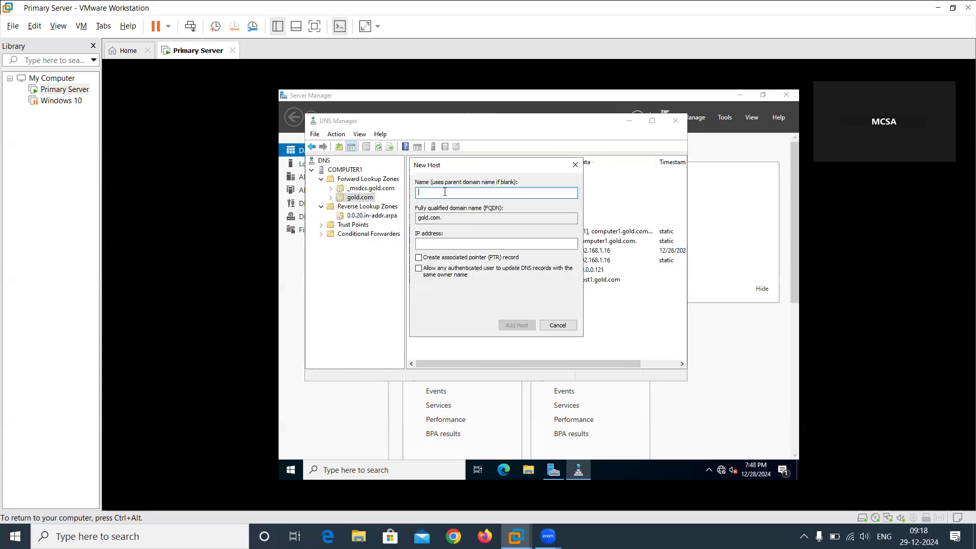
{"action": "type", "text": "hos"}
{"action": "type", "text": "t"}
{"action": "type", "text": "2"}
{"action": "key", "text": "BackSpace"}
{"action": "key", "text": "BackSpace"}
{"action": "key", "text": "BackSpace"}
{"action": "key", "text": "BackSpace"}
{"action": "key", "text": "BackSpace"}
{"action": "type", "text": "wam"}
{"action": "key", "text": "BackSpace"}
{"action": "key", "text": "BackSpace"}
{"action": "key", "text": "BackSpace"}
{"action": "type", "text": "milk"}
Give the milk host the IP address 23.0.0.212, request an associated pointer (PTR) record, and add the host.
{"action": "left_click", "coordinate": [446, 242]}
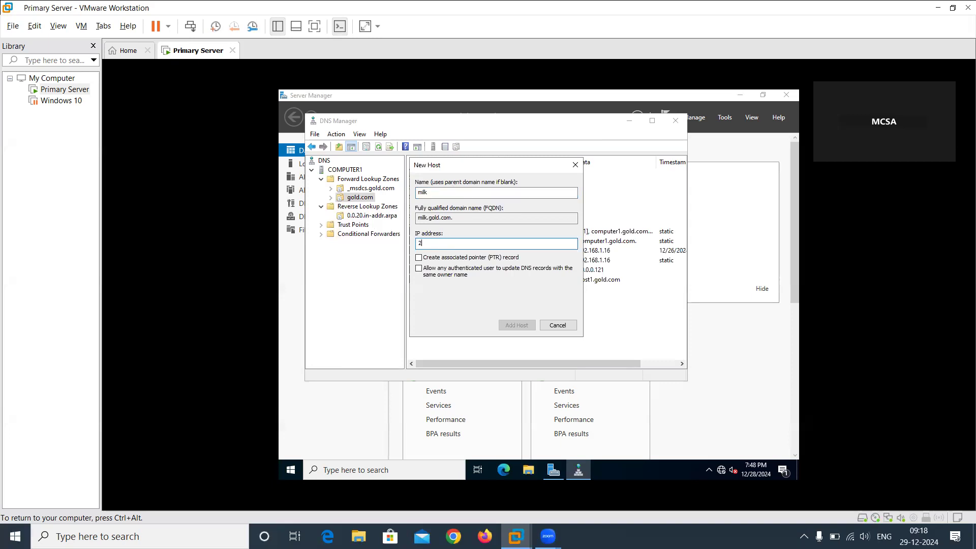
{"action": "type", "text": "23.0.0.2"}
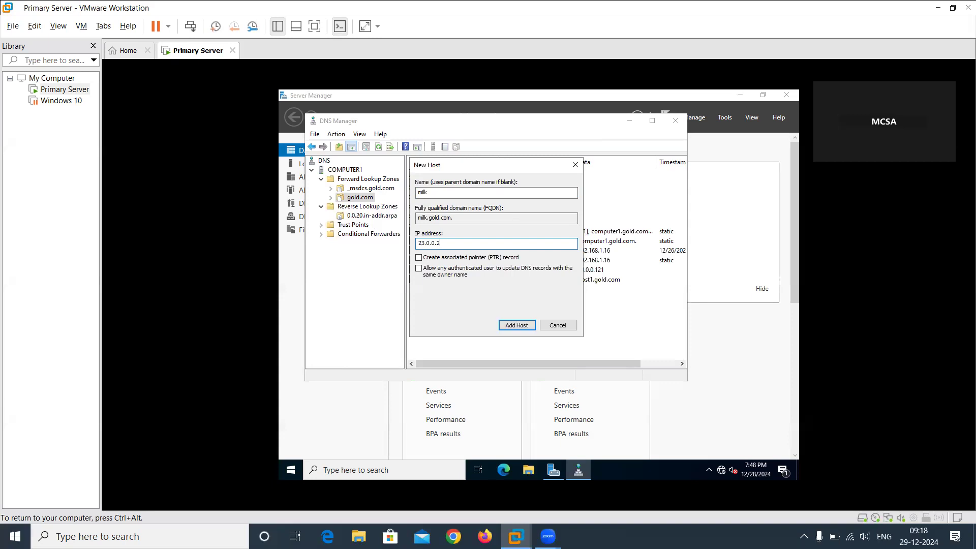
{"action": "type", "text": "12"}
{"action": "left_click", "coordinate": [418, 258]}
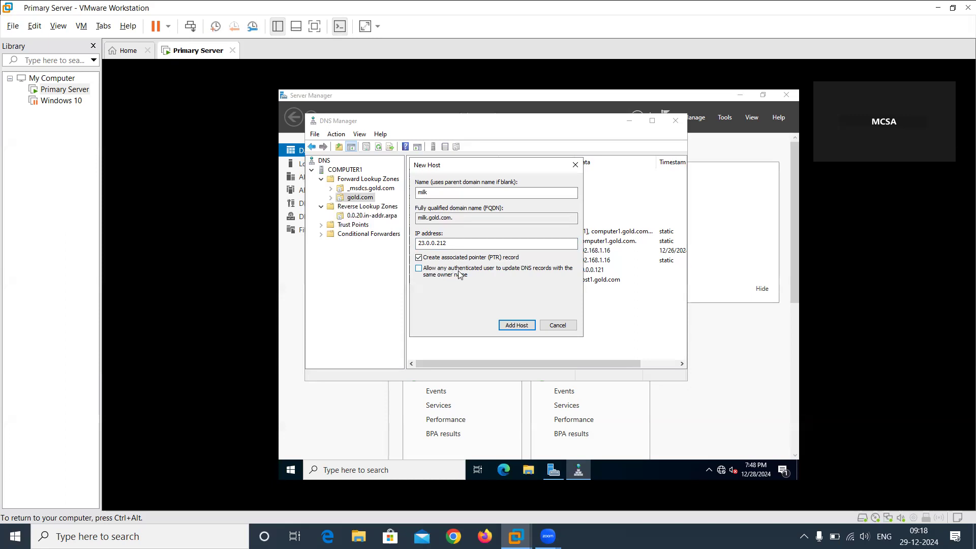
{"action": "left_click", "coordinate": [517, 326]}
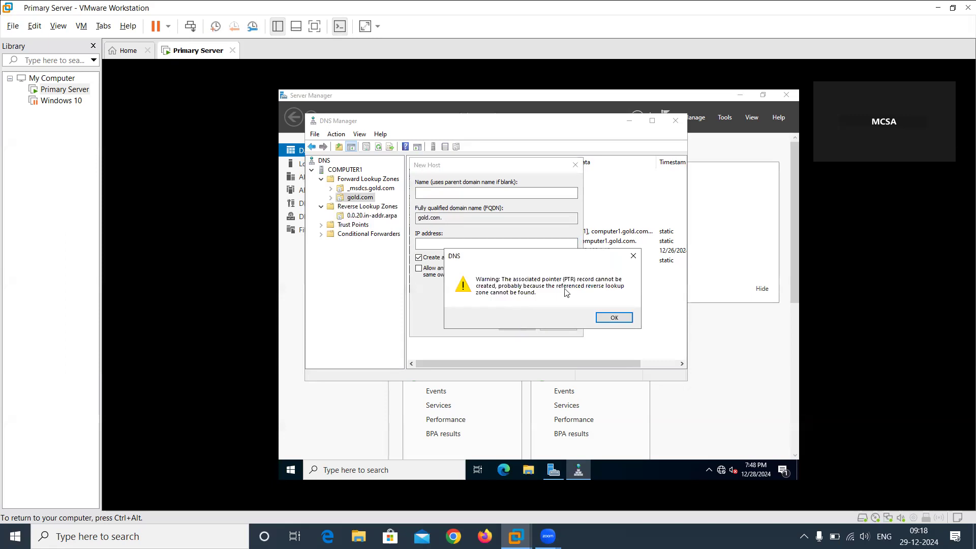
{"action": "left_click", "coordinate": [610, 318]}
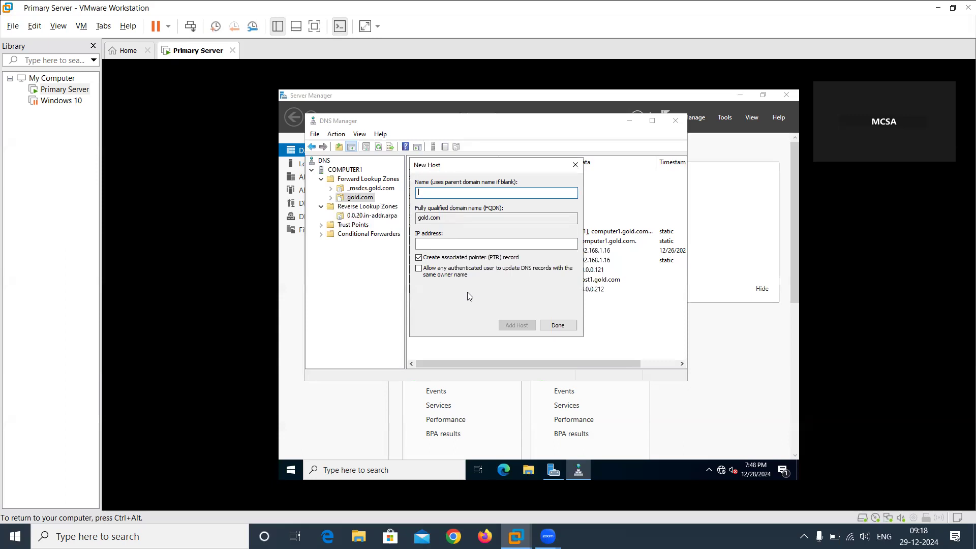
{"action": "left_click", "coordinate": [559, 328]}
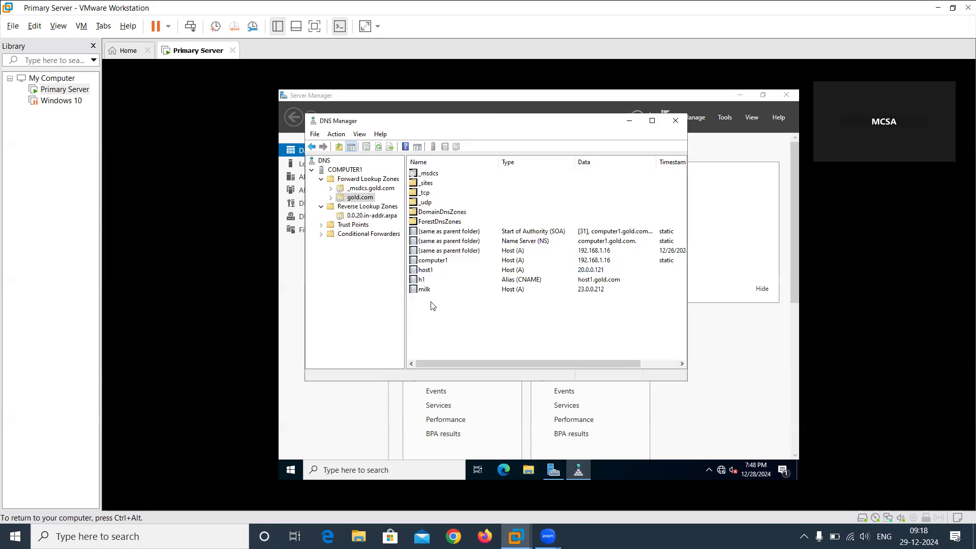
Check the milk record's properties and look for its pointer record in the 0.0.20.in-addr.arpa reverse zone.
{"action": "double_click", "coordinate": [426, 290]}
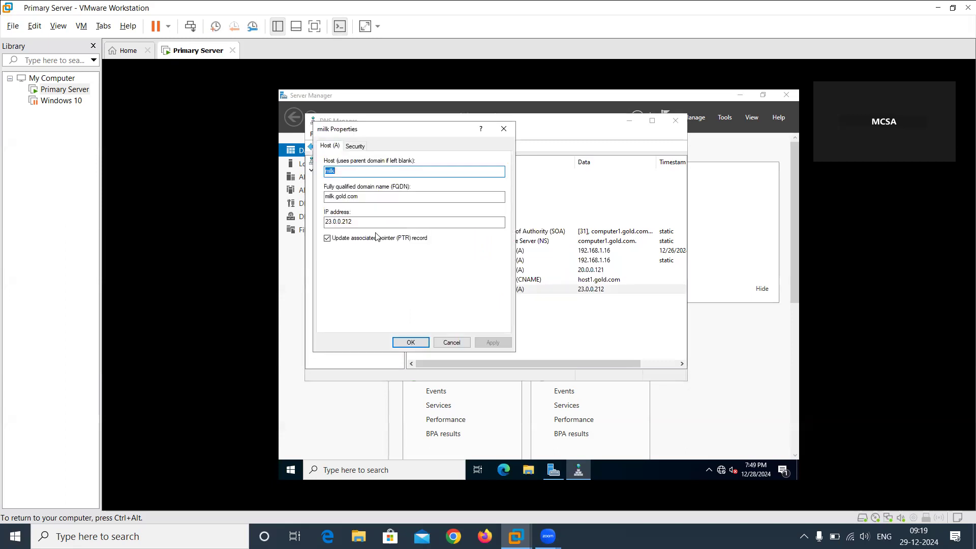
{"action": "left_click", "coordinate": [410, 342]}
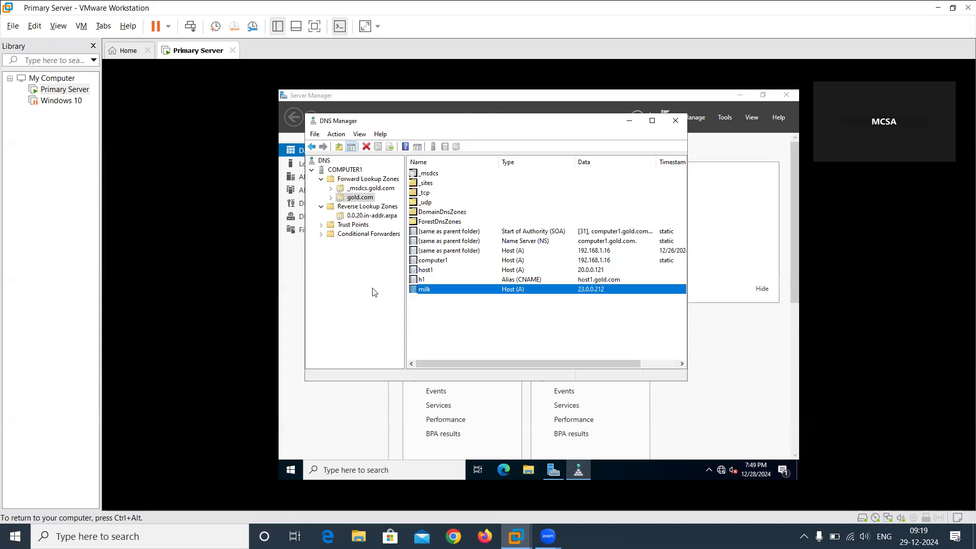
{"action": "left_click", "coordinate": [362, 220]}
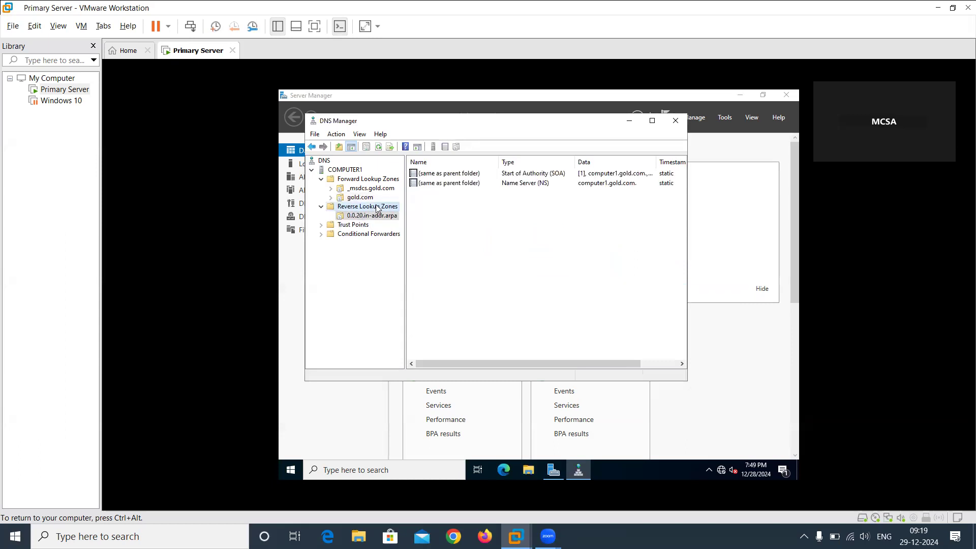
{"action": "double_click", "coordinate": [377, 207]}
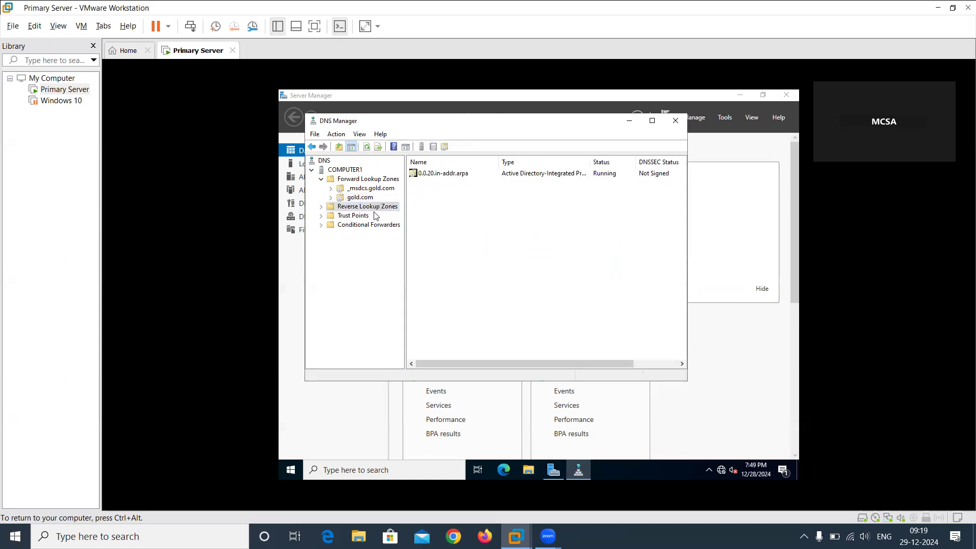
{"action": "left_click", "coordinate": [449, 174]}
{"action": "double_click", "coordinate": [449, 174]}
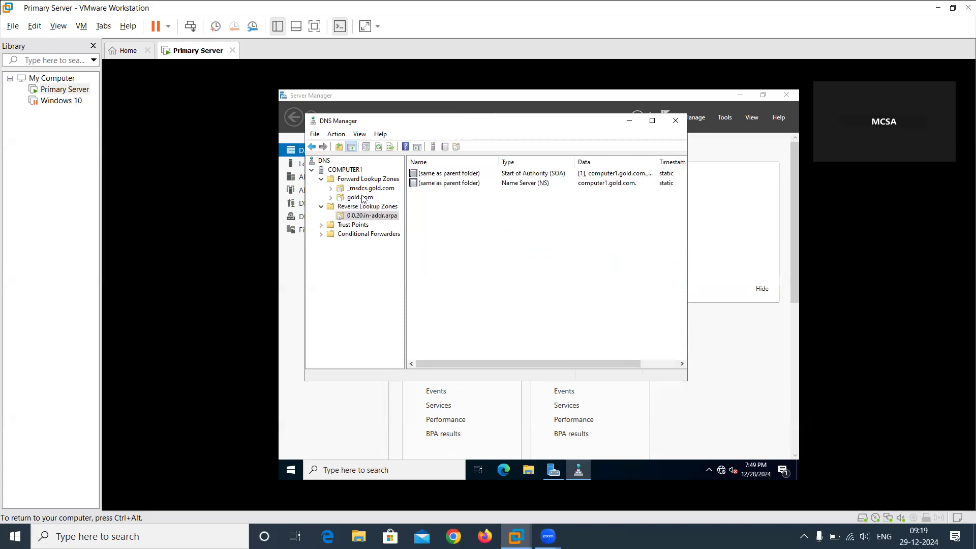
Try to reapply the associated pointer (PTR) record update for the milk host record in gold.com.
{"action": "double_click", "coordinate": [363, 198]}
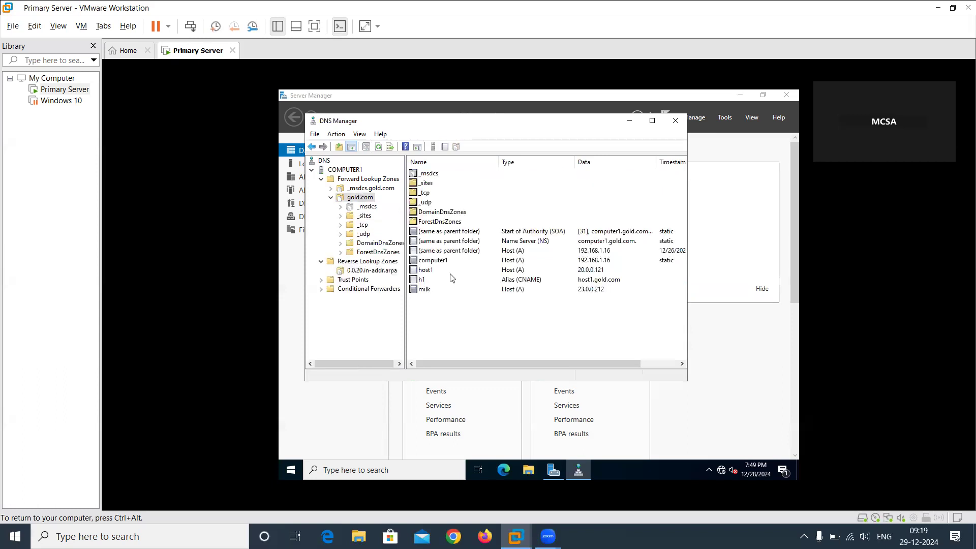
{"action": "double_click", "coordinate": [426, 290]}
{"action": "left_click", "coordinate": [360, 239]}
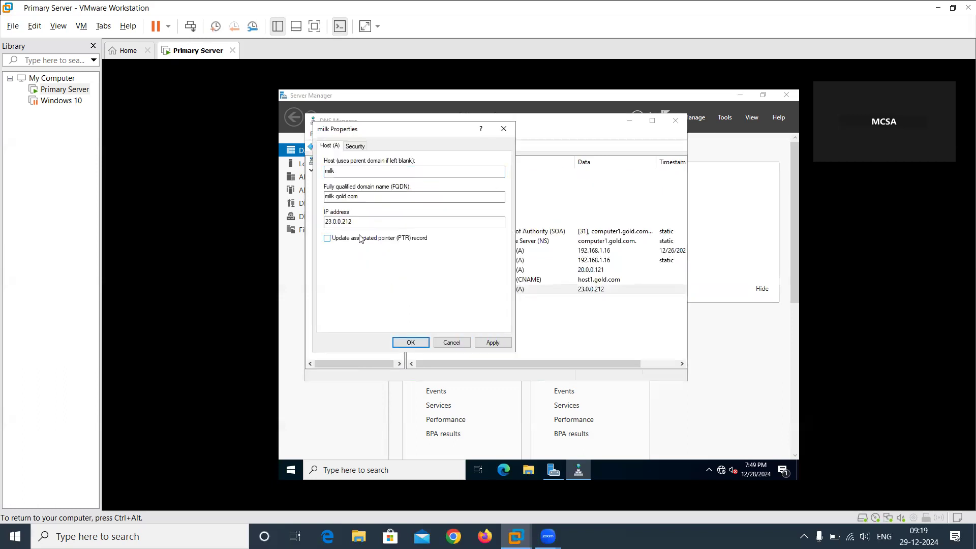
{"action": "left_click", "coordinate": [355, 241]}
{"action": "left_click", "coordinate": [499, 344]}
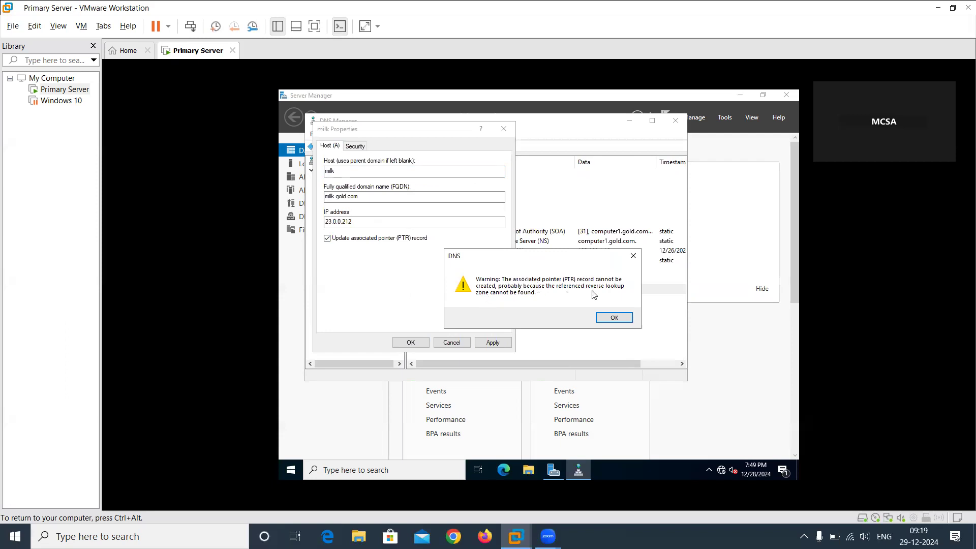
{"action": "left_click", "coordinate": [614, 317]}
{"action": "left_click", "coordinate": [445, 344]}
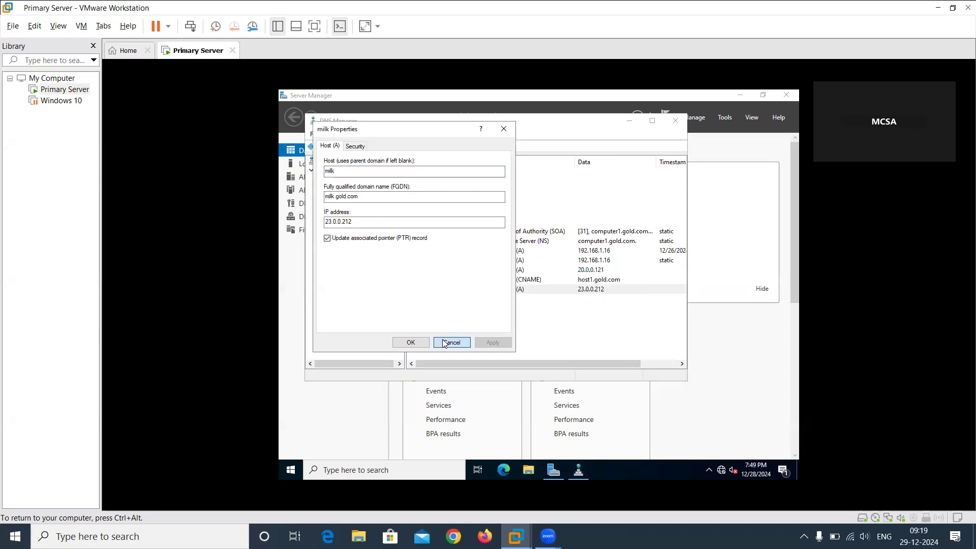
Check the reverse lookup zones and the 0.0.20.in-addr.arpa zone for the milk host's pointer record.
{"action": "left_click", "coordinate": [371, 270]}
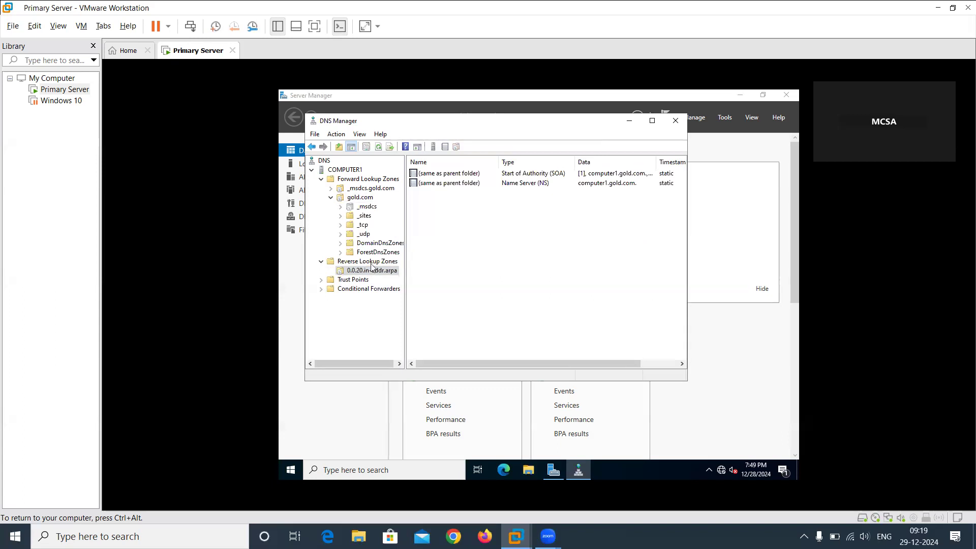
{"action": "double_click", "coordinate": [371, 262]}
{"action": "double_click", "coordinate": [370, 264]}
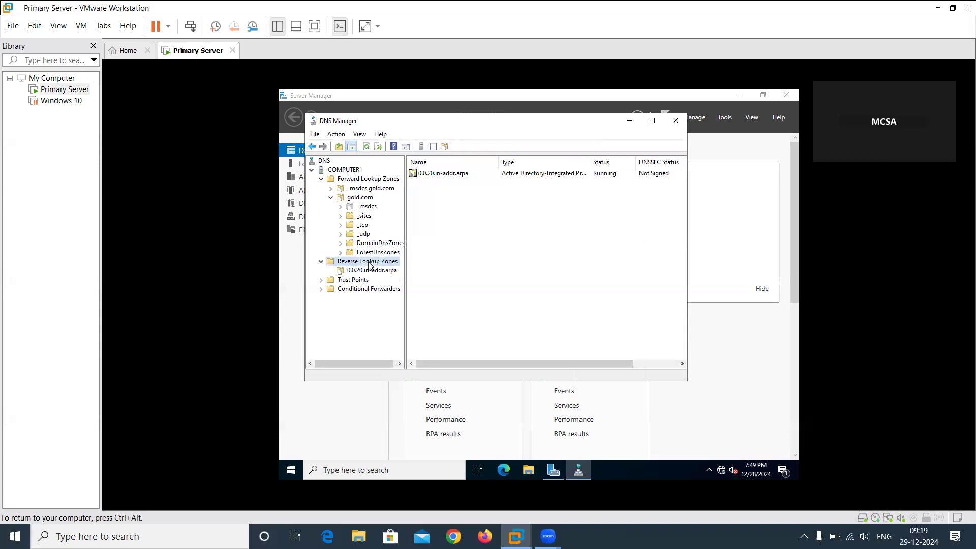
{"action": "left_click", "coordinate": [379, 271]}
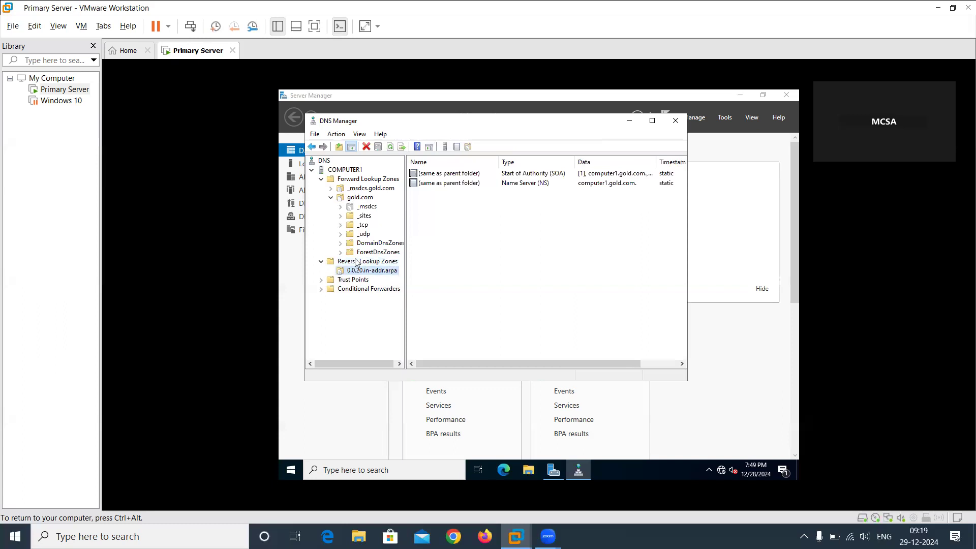
Try to reapply the associated pointer (PTR) record update for the host1 record in gold.com.
{"action": "left_click", "coordinate": [359, 199]}
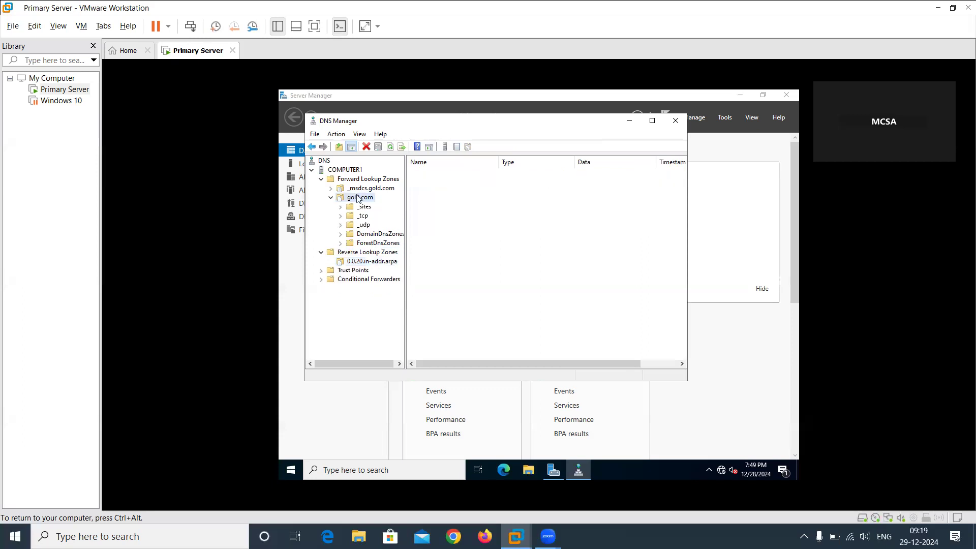
{"action": "double_click", "coordinate": [359, 198]}
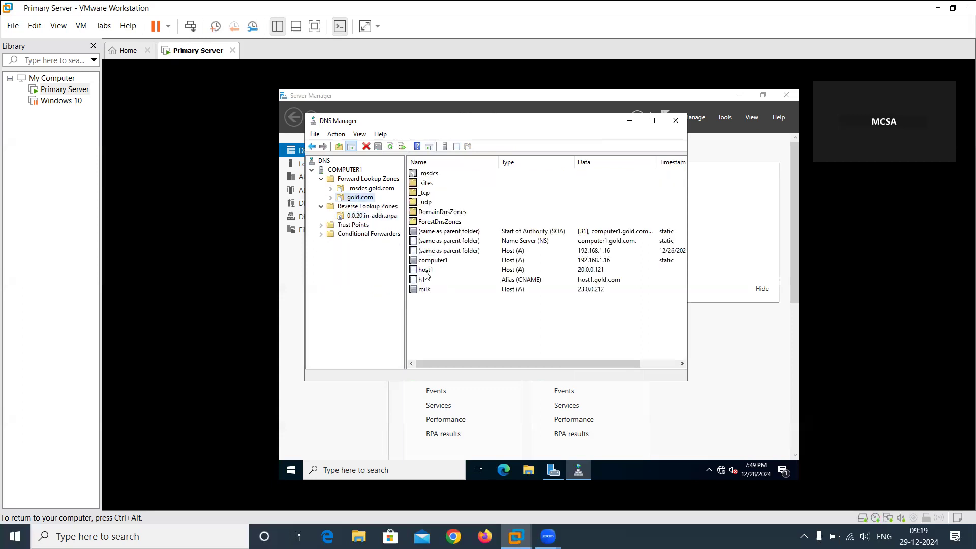
{"action": "double_click", "coordinate": [426, 272]}
{"action": "left_click", "coordinate": [371, 239]}
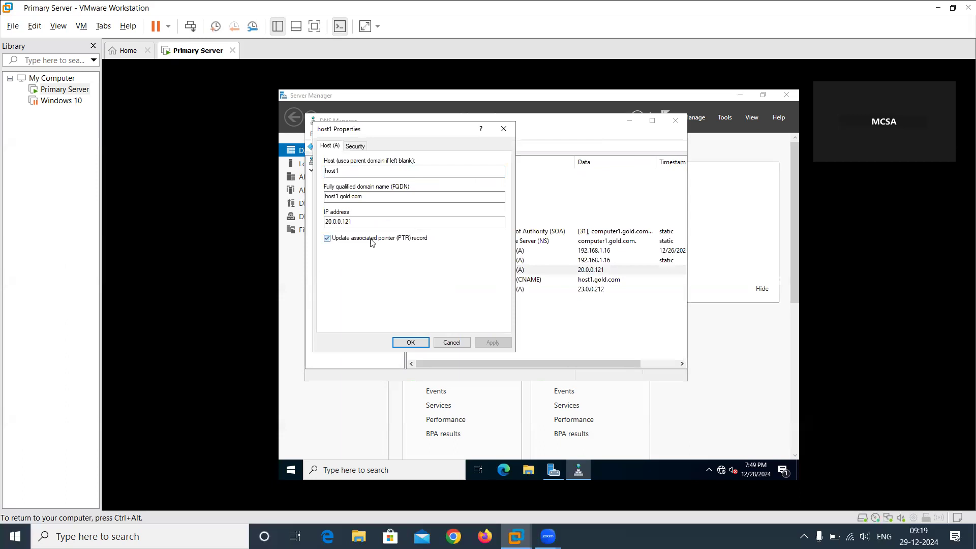
{"action": "left_click", "coordinate": [350, 239]}
{"action": "left_click", "coordinate": [485, 341]}
{"action": "left_click", "coordinate": [410, 342]}
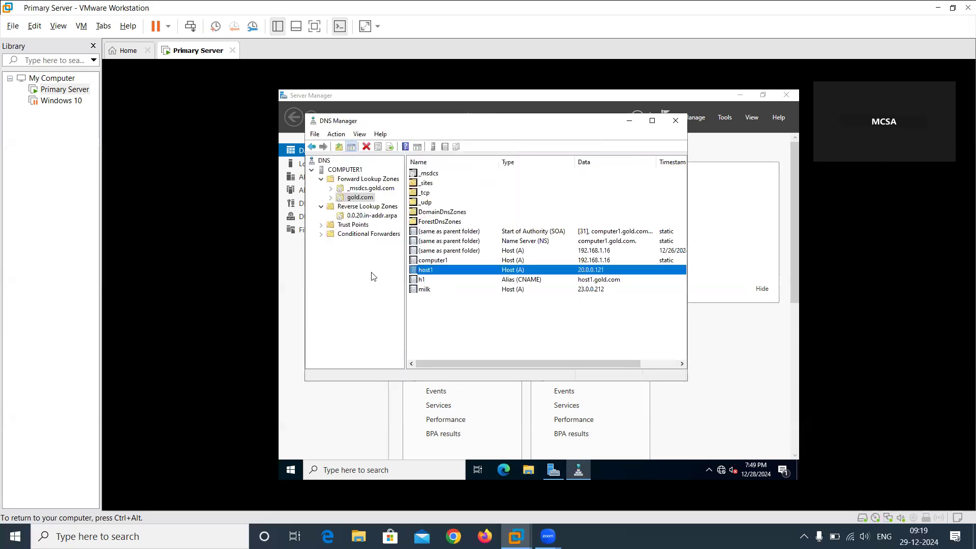
Create a pointer (PTR) record in the 0.0.20.in-addr.arpa zone for IP address 20.0.0.121 with host name host1.
{"action": "left_click", "coordinate": [357, 216]}
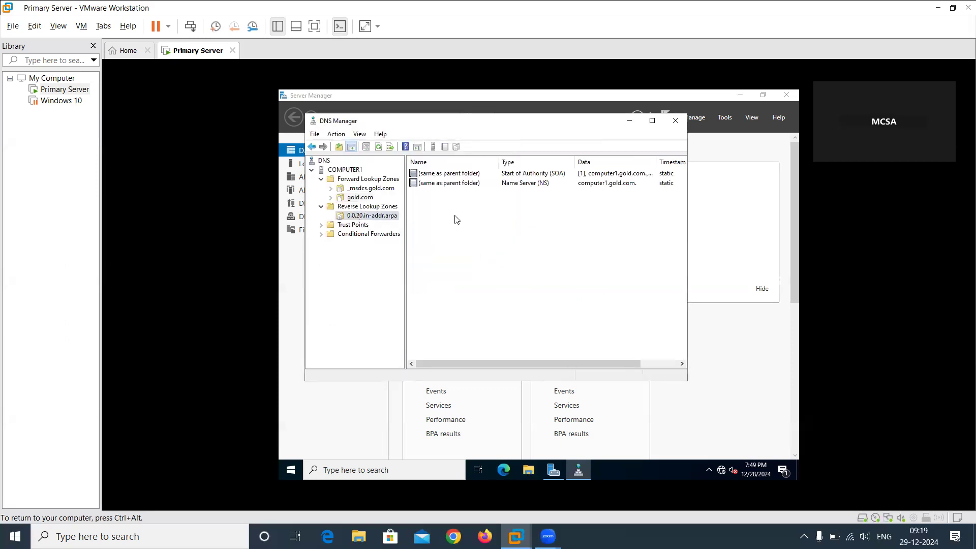
{"action": "right_click", "coordinate": [456, 219]}
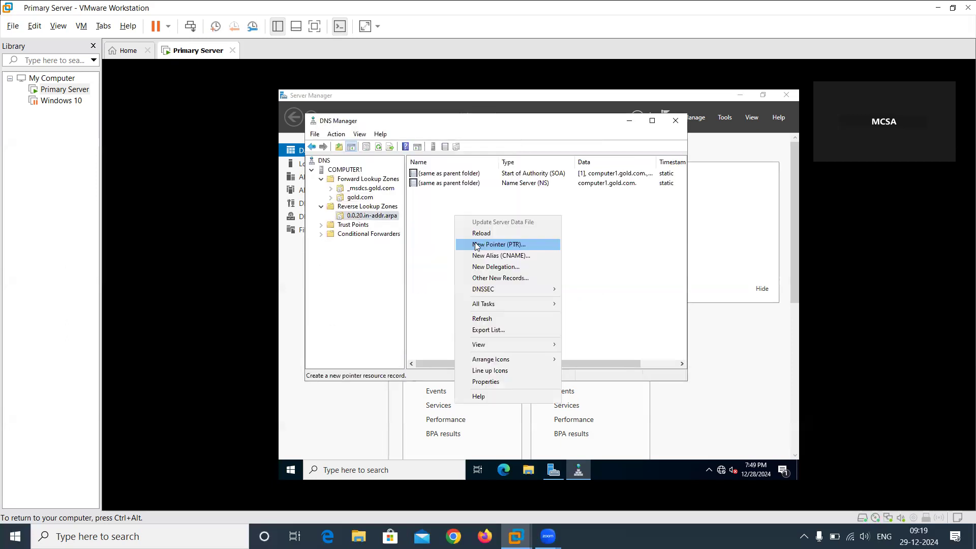
{"action": "left_click", "coordinate": [476, 245]}
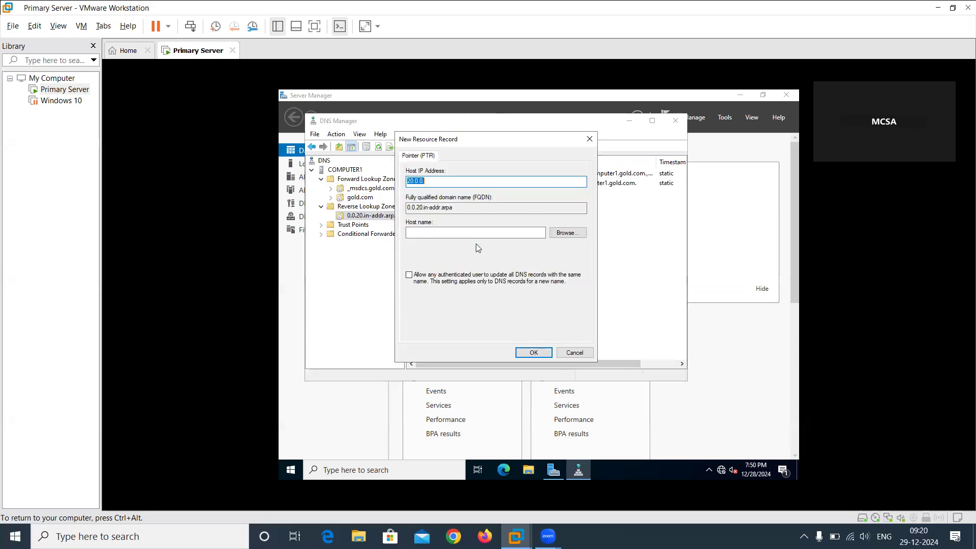
{"action": "left_click", "coordinate": [449, 181]}
{"action": "type", "text": "121"}
{"action": "left_click", "coordinate": [447, 233]}
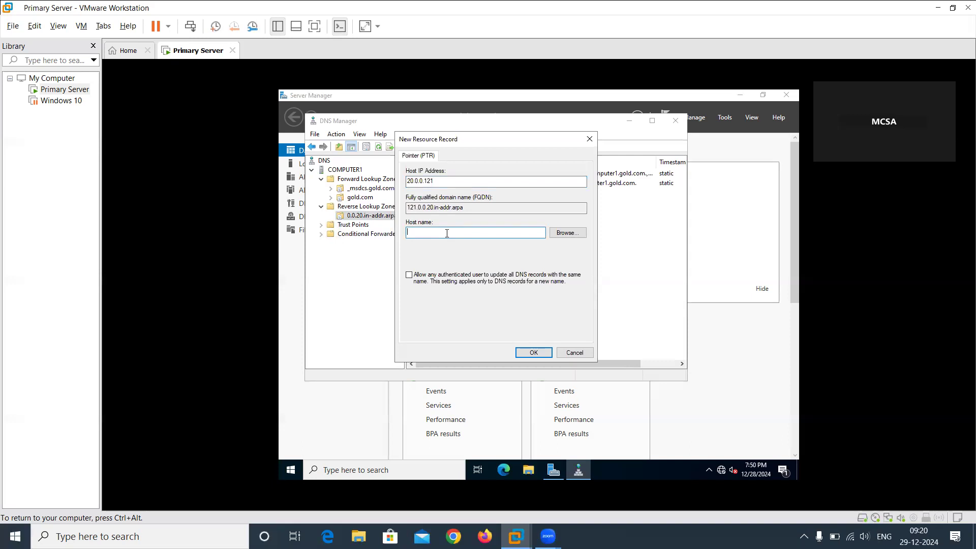
{"action": "type", "text": "host1"}
{"action": "left_click", "coordinate": [529, 357]}
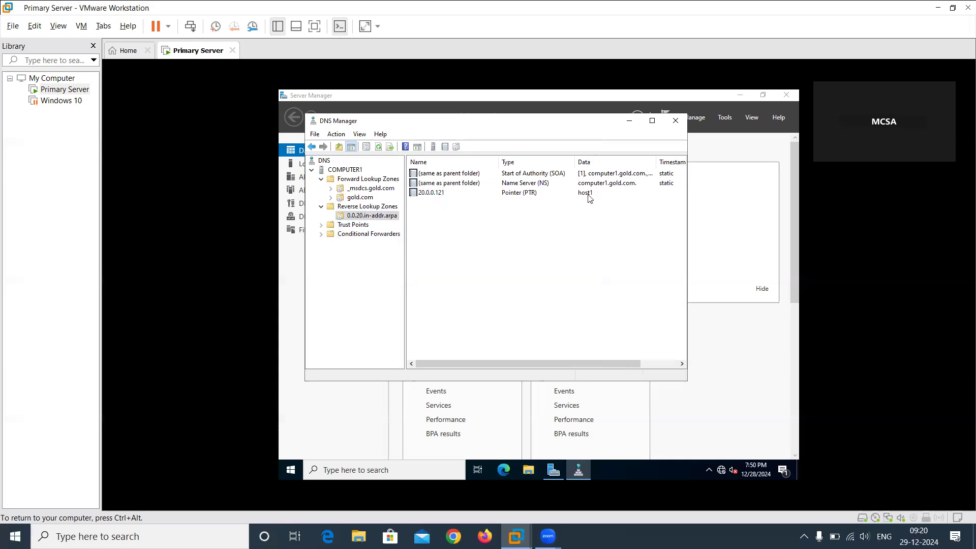
Turn the host1 record's associated pointer (PTR) update off and on again in gold.com and apply it.
{"action": "double_click", "coordinate": [366, 199]}
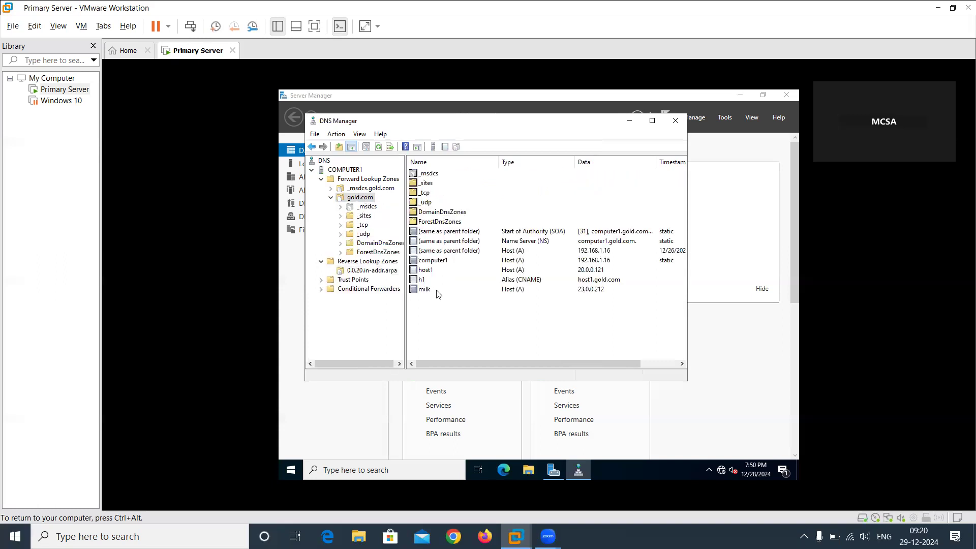
{"action": "double_click", "coordinate": [428, 271]}
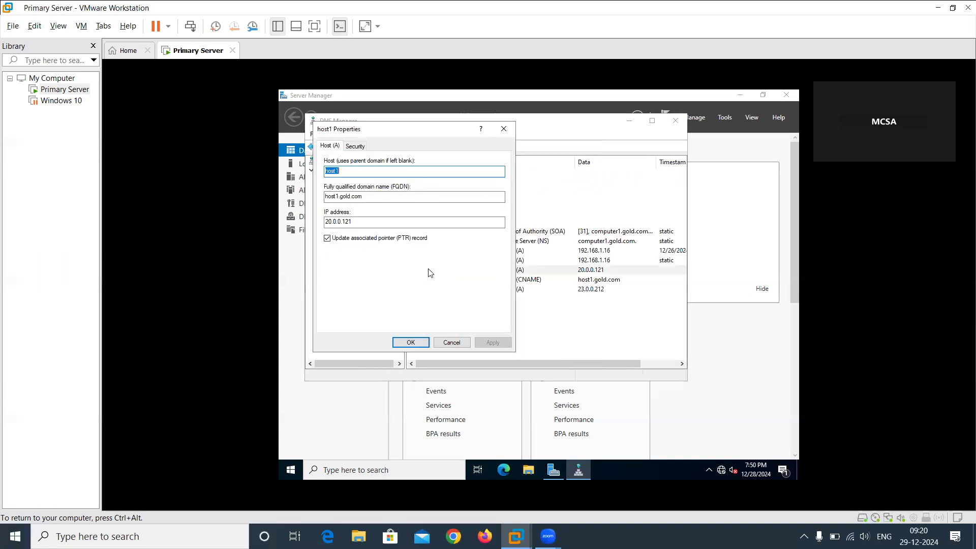
{"action": "left_click", "coordinate": [386, 238]}
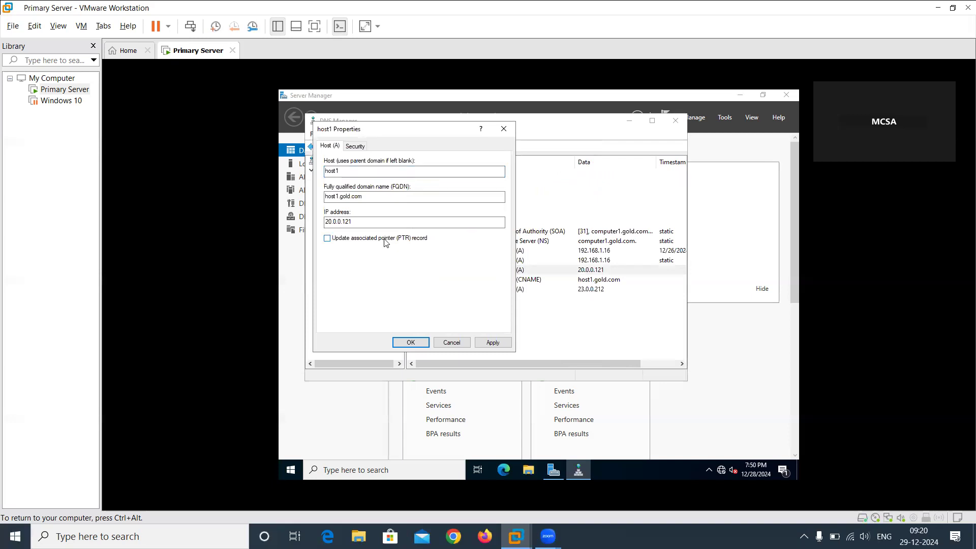
{"action": "left_click", "coordinate": [385, 239]}
{"action": "left_click", "coordinate": [494, 344]}
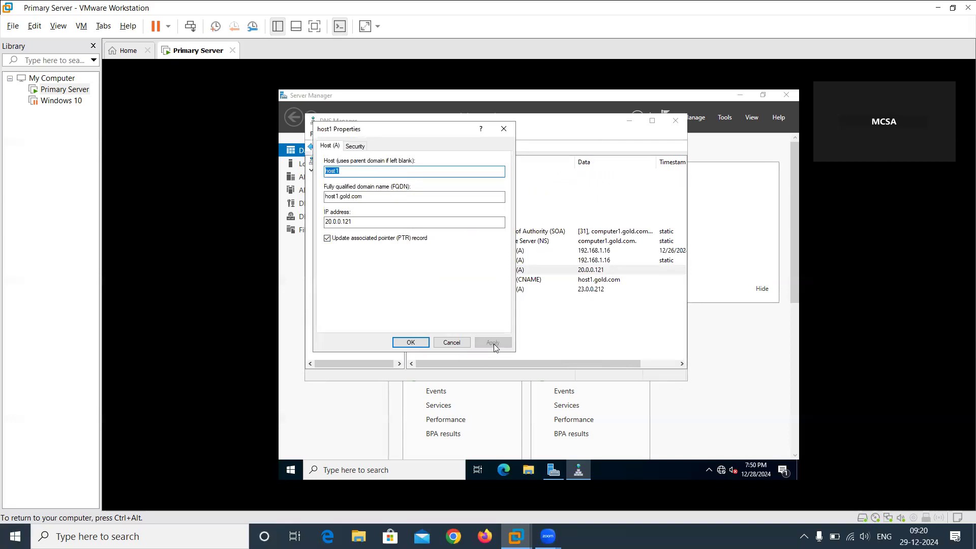
{"action": "left_click", "coordinate": [435, 342]}
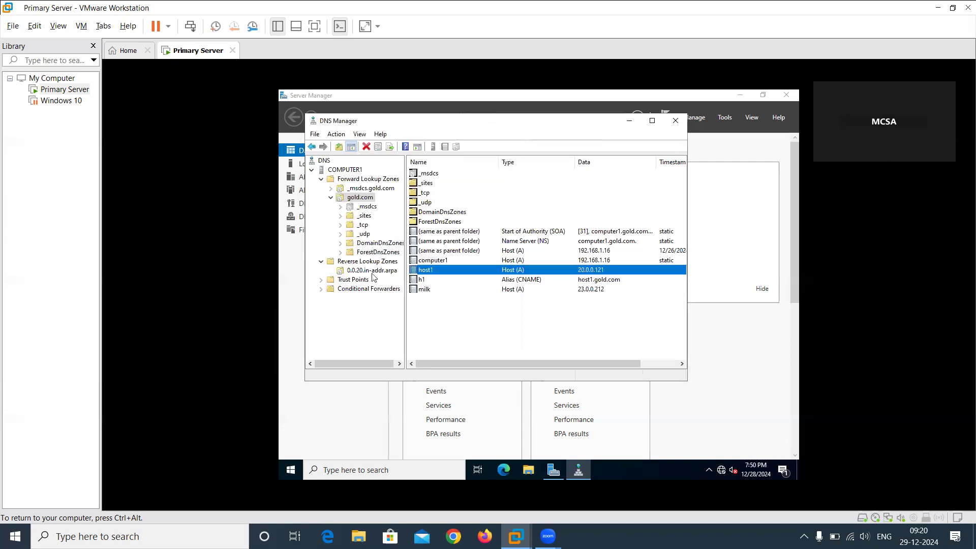
Review the properties of the 20.0.0.121 pointer record in the 0.0.20.in-addr.arpa zone.
{"action": "left_click", "coordinate": [373, 271]}
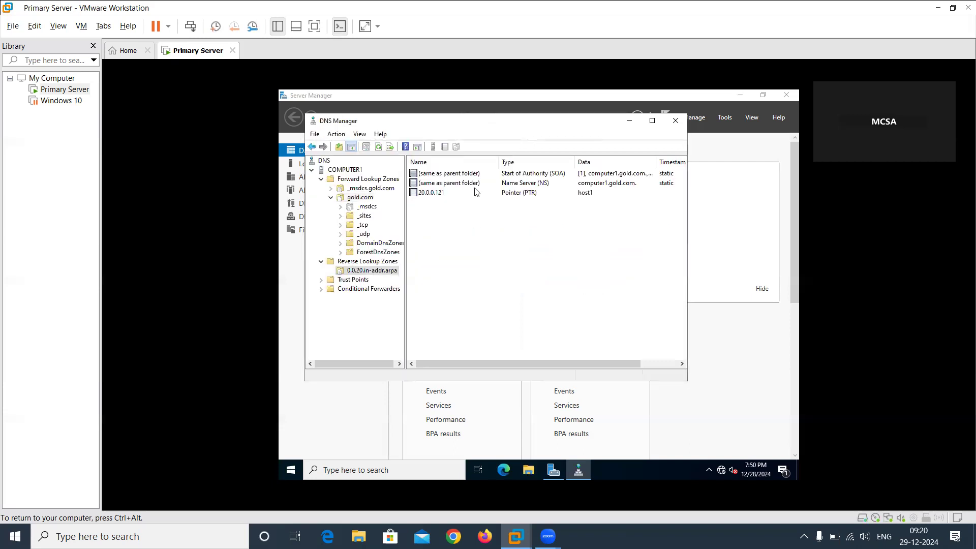
{"action": "double_click", "coordinate": [502, 194]}
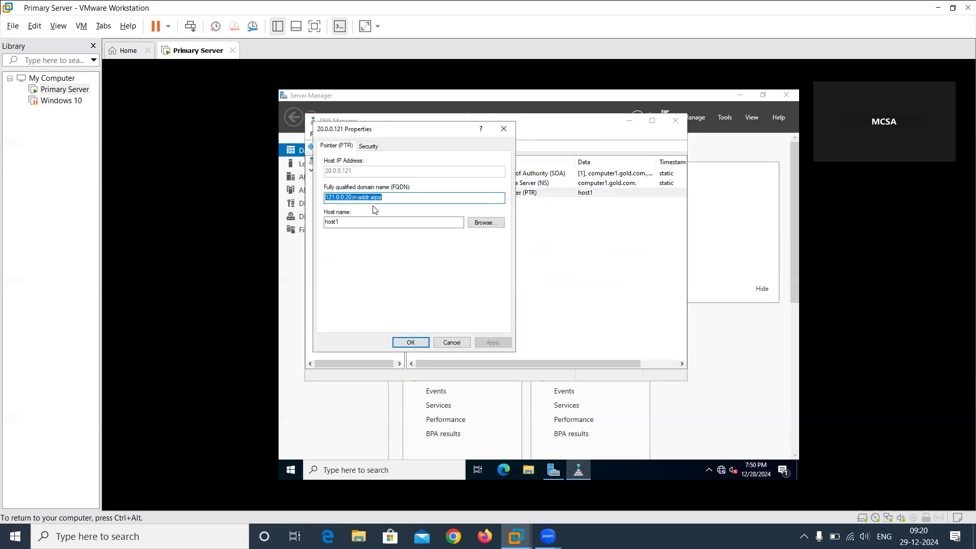
{"action": "left_click", "coordinate": [451, 342]}
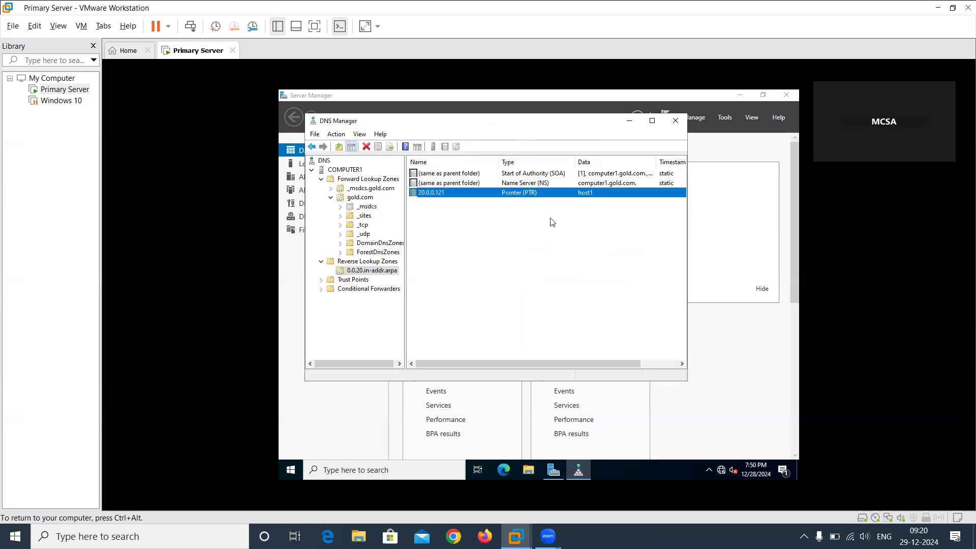
Create an alias (CNAME) record named ho1 in the 0.0.20.in-addr.arpa zone, targeting host1.gold.com.
{"action": "right_click", "coordinate": [459, 268]}
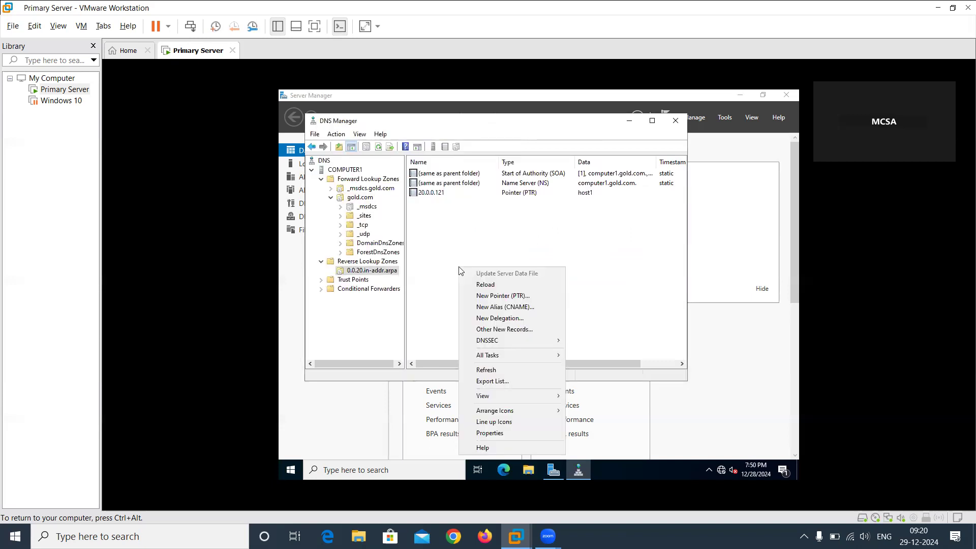
{"action": "left_click", "coordinate": [508, 311]}
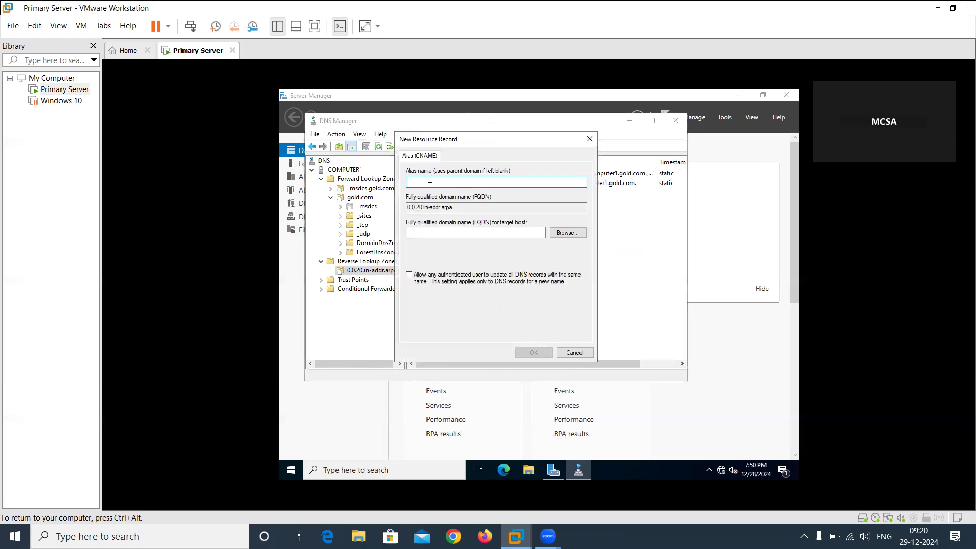
{"action": "type", "text": "h"}
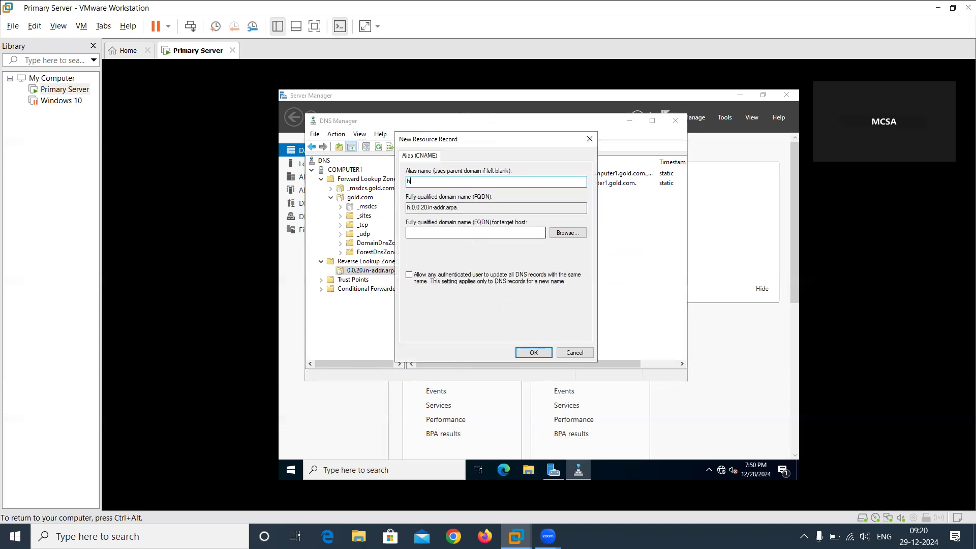
{"action": "type", "text": "o1"}
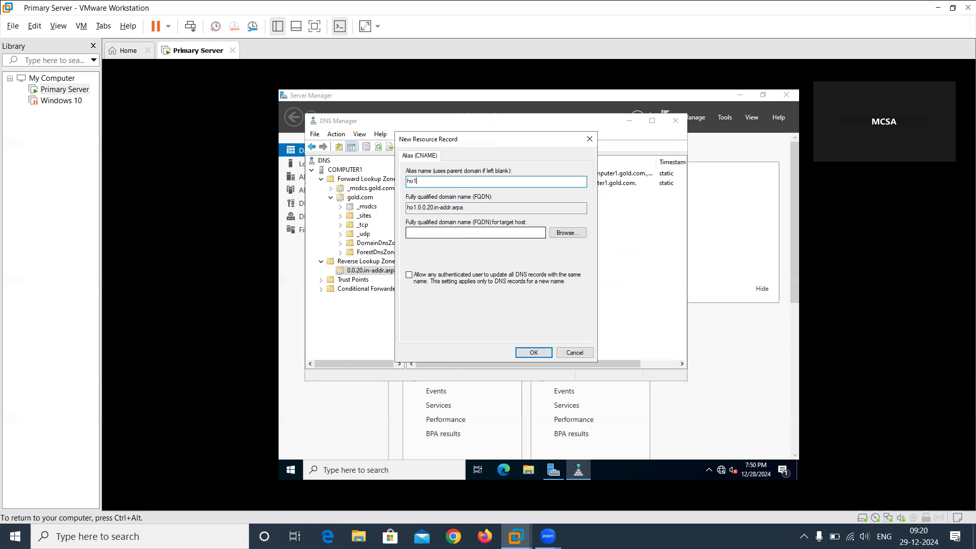
{"action": "left_click", "coordinate": [466, 231]}
{"action": "type", "text": "host1.gold.com"}
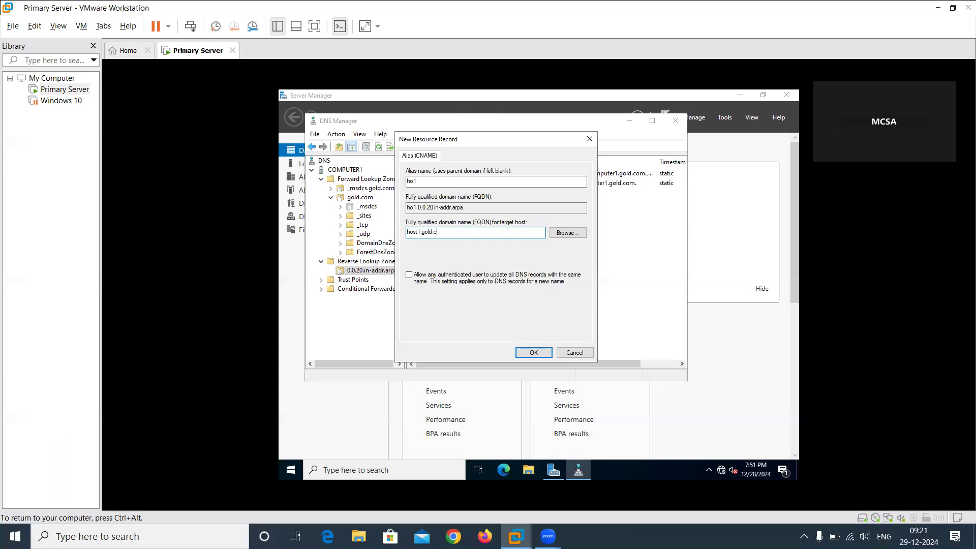
{"action": "left_click", "coordinate": [533, 352]}
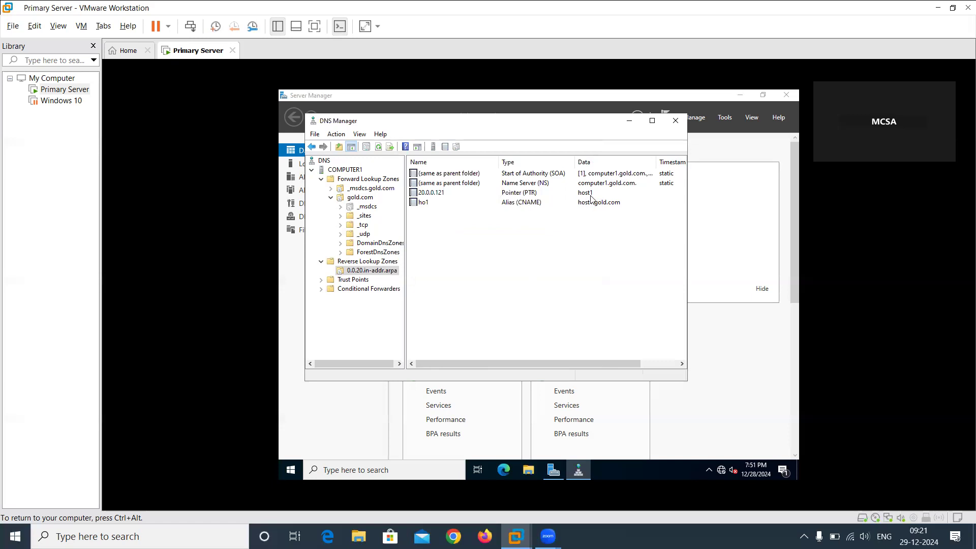
Examine the descriptions of the other resource record types available for the 0.0.20.in-addr.arpa zone, from Text (TXT) up to AFS Database (AFSDB), without creating a record.
{"action": "right_click", "coordinate": [494, 236]}
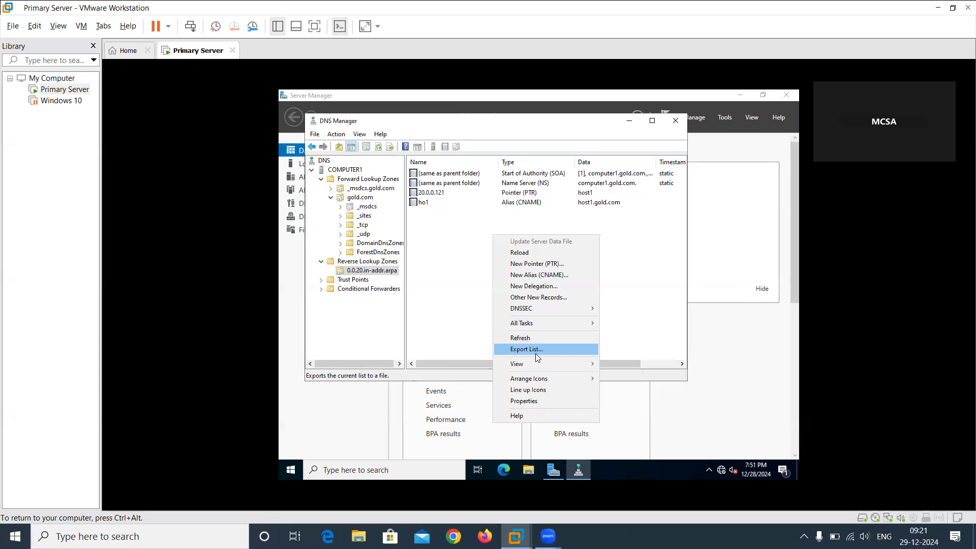
{"action": "mouse_move", "coordinate": [539, 367]}
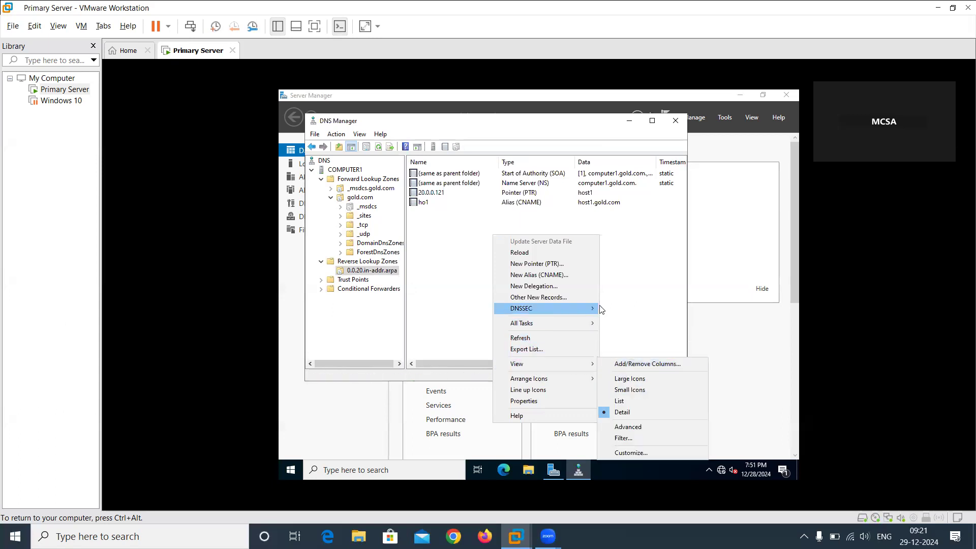
{"action": "left_click", "coordinate": [560, 297]}
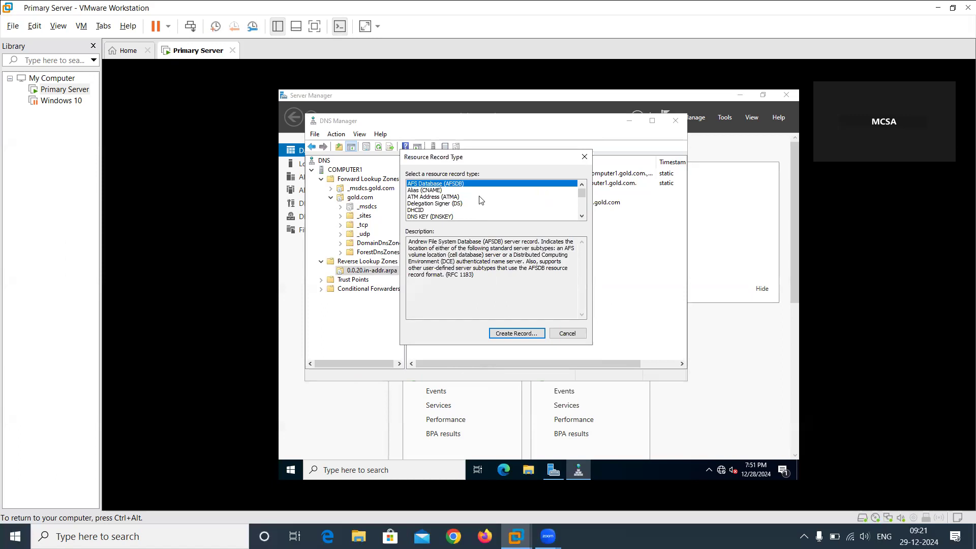
{"action": "key", "text": "Down"}
{"action": "key", "text": "Down"}
{"action": "key", "text": "Down"}
{"action": "key", "text": "Down"}
{"action": "key", "text": "Down"}
{"action": "key", "text": "Down"}
{"action": "key", "text": "Down"}
{"action": "key", "text": "Down"}
{"action": "key", "text": "Down"}
{"action": "key", "text": "Down"}
{"action": "key", "text": "Down"}
{"action": "key", "text": "Down"}
{"action": "key", "text": "Down"}
{"action": "key", "text": "Down"}
{"action": "key", "text": "Down"}
{"action": "key", "text": "Down"}
{"action": "key", "text": "Down"}
{"action": "key", "text": "Down"}
{"action": "key", "text": "Down"}
{"action": "key", "text": "Down"}
{"action": "key", "text": "Down"}
{"action": "key", "text": "Down"}
{"action": "key", "text": "Down"}
{"action": "key", "text": "Up"}
{"action": "key", "text": "Up"}
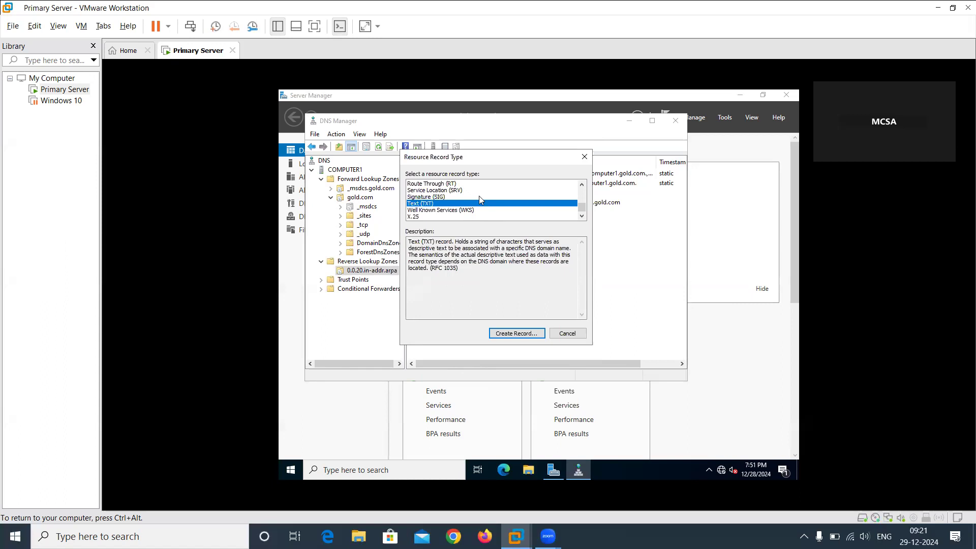
{"action": "key", "text": "Up"}
{"action": "key", "text": "Up"}
{"action": "key", "text": "Up"}
{"action": "key", "text": "Up"}
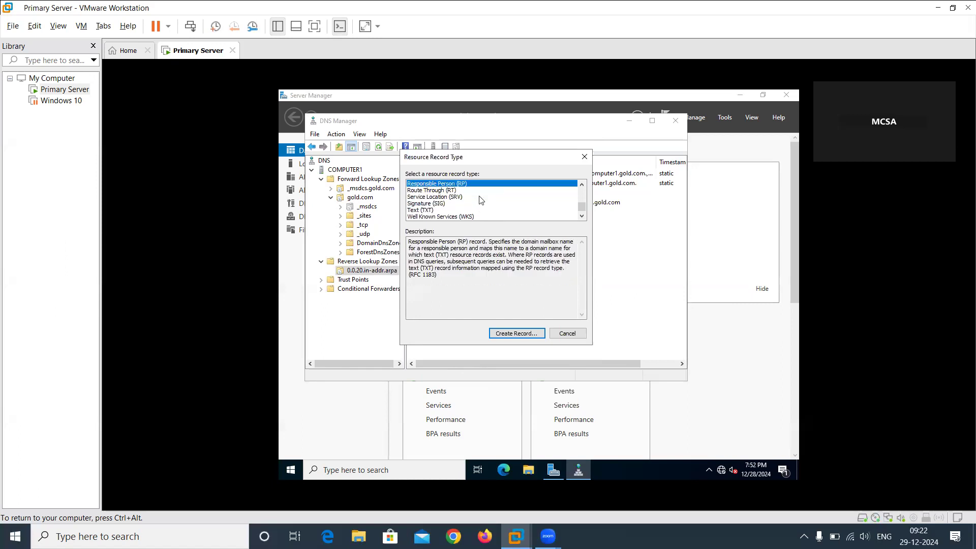
{"action": "key", "text": "Up"}
{"action": "key", "text": "Up"}
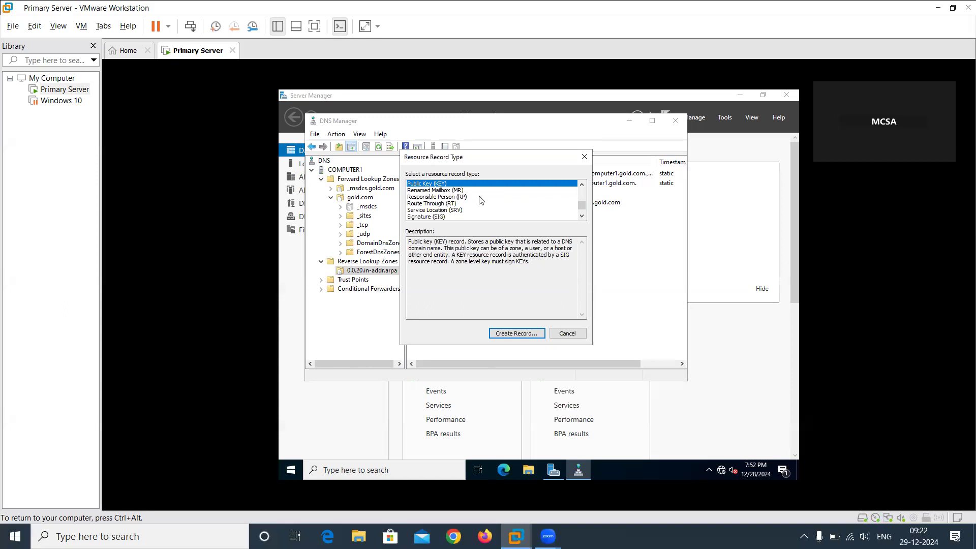
{"action": "key", "text": "Up"}
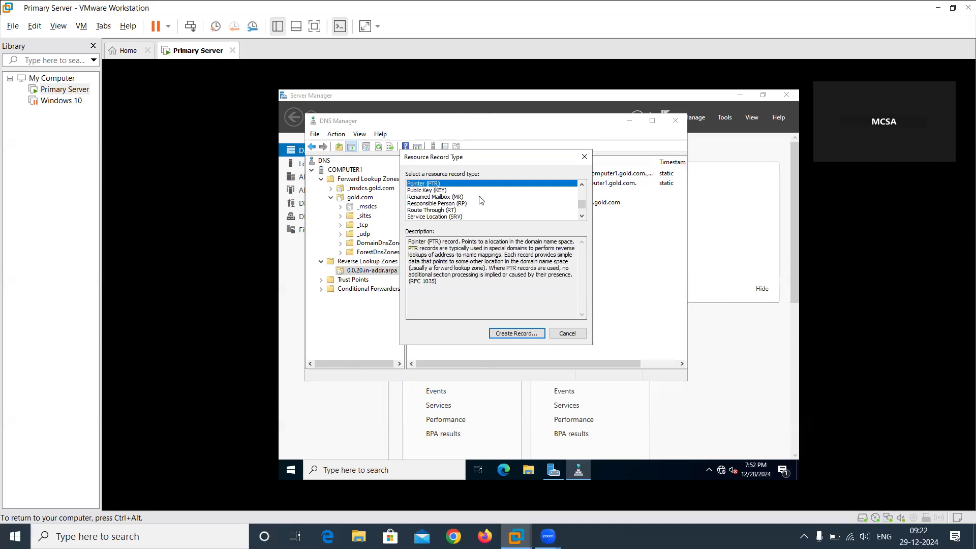
{"action": "key", "text": "Up"}
{"action": "key", "text": "Up"}
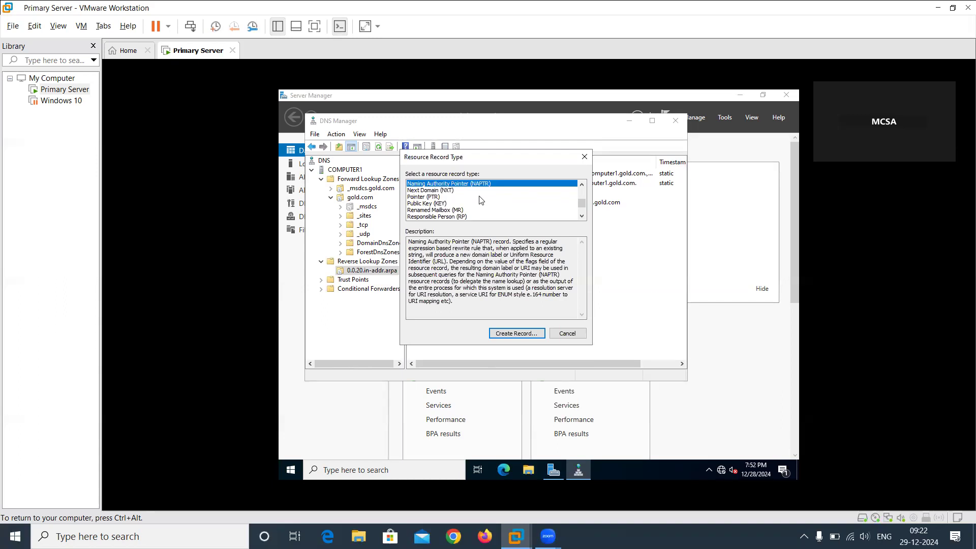
{"action": "key", "text": "Down"}
{"action": "key", "text": "Down"}
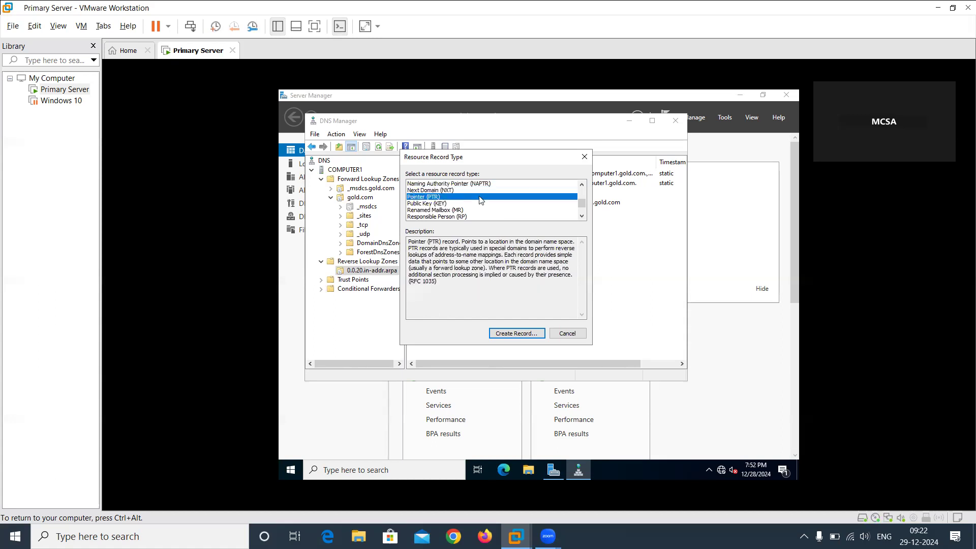
{"action": "key", "text": "Up"}
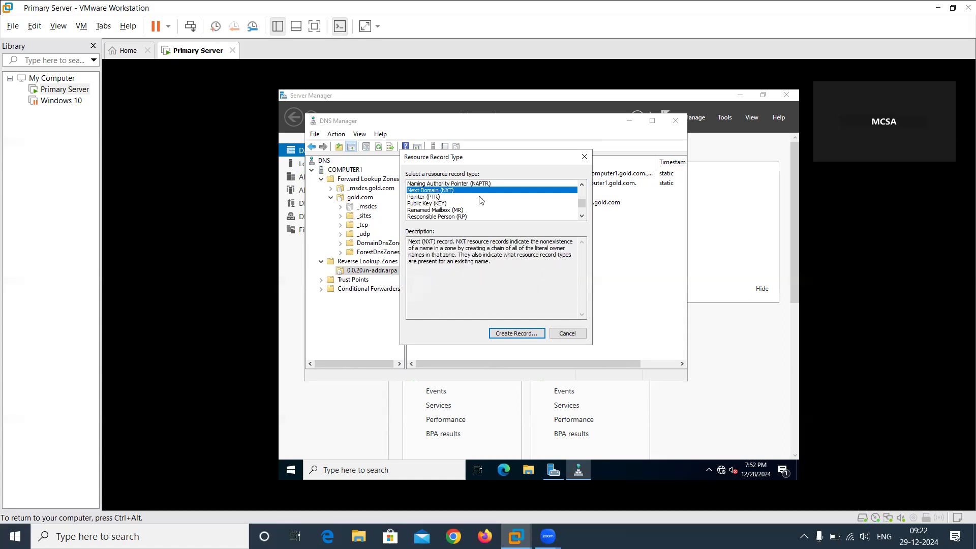
{"action": "key", "text": "Up"}
{"action": "key", "text": "Up"}
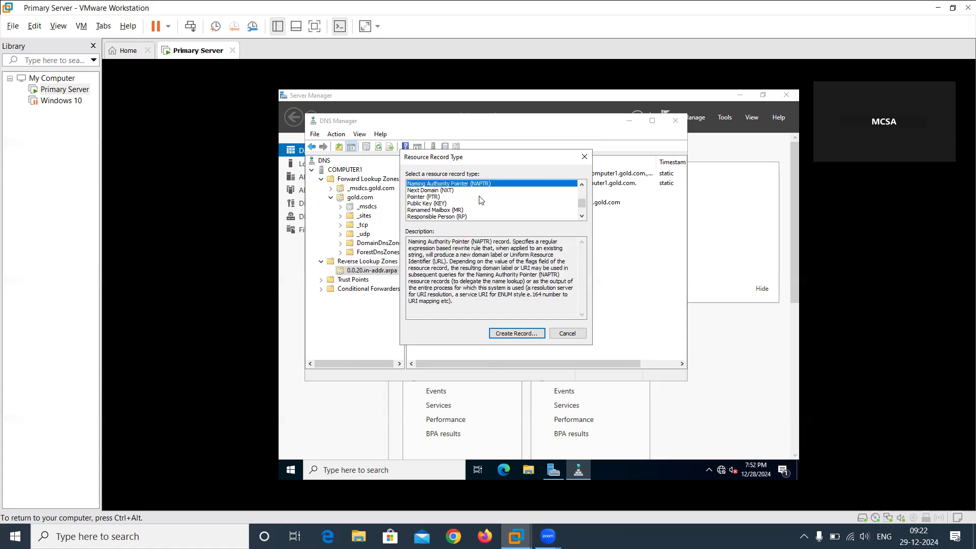
{"action": "key", "text": "Up"}
{"action": "key", "text": "Up"}
{"action": "key", "text": "Up"}
{"action": "key", "text": "Up"}
{"action": "key", "text": "Up"}
{"action": "key", "text": "Up"}
{"action": "key", "text": "Up"}
{"action": "key", "text": "Up"}
{"action": "key", "text": "Up"}
{"action": "key", "text": "Up"}
{"action": "key", "text": "Up"}
{"action": "key", "text": "Up"}
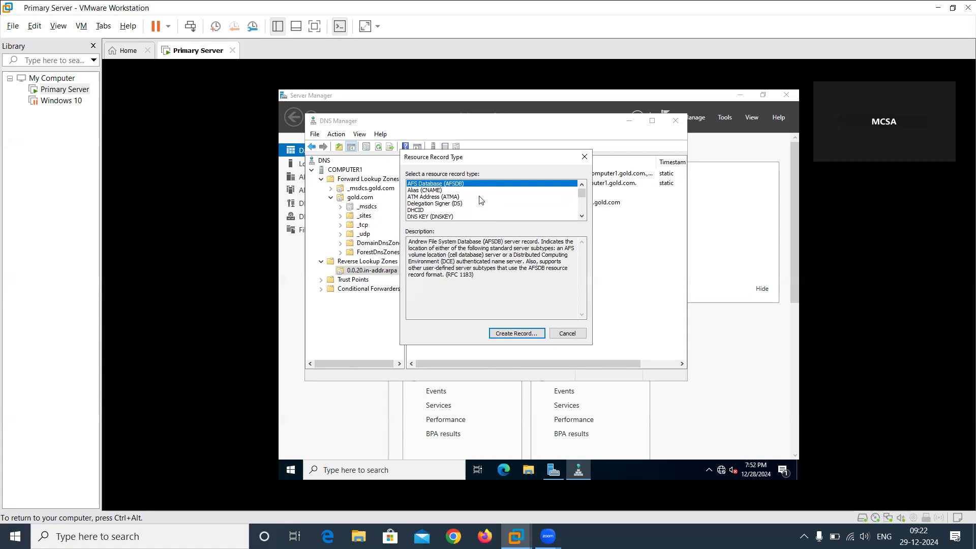
{"action": "left_click", "coordinate": [566, 334]}
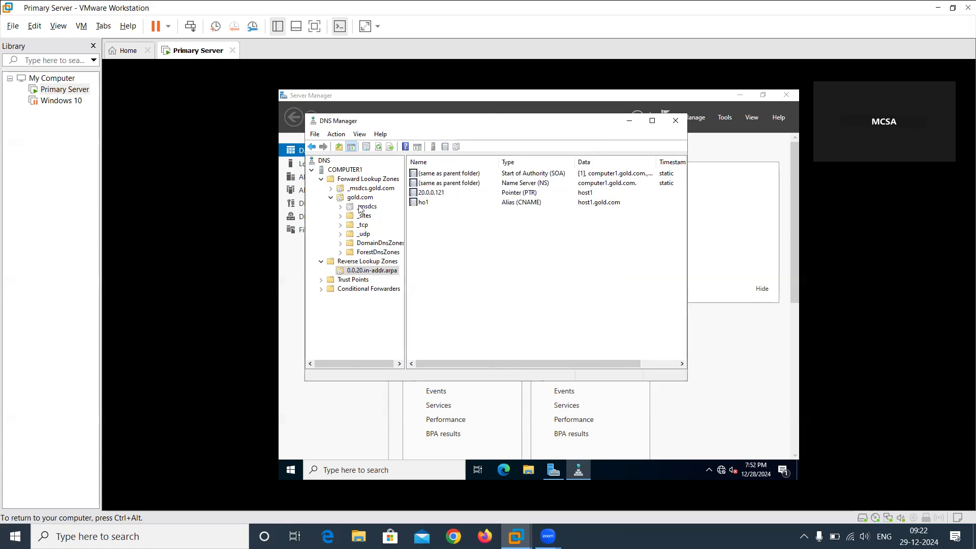
Close DNS Manager and reopen it from Server Manager.
{"action": "left_click", "coordinate": [676, 121]}
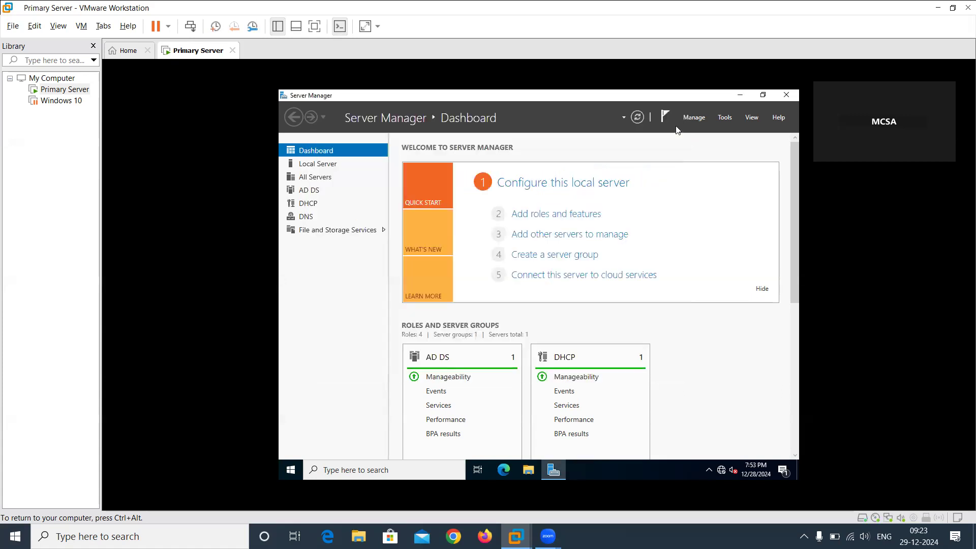
{"action": "left_click", "coordinate": [725, 118]}
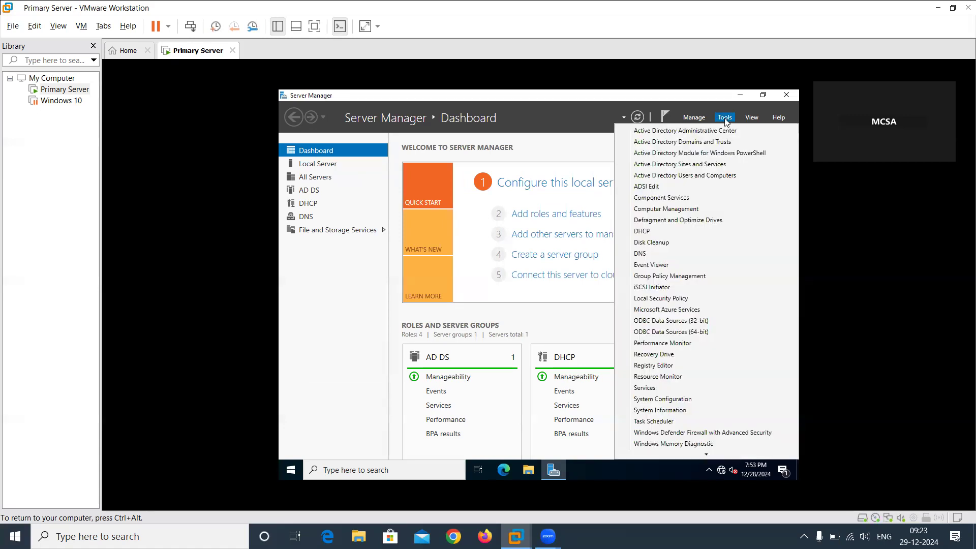
{"action": "left_click", "coordinate": [641, 254]}
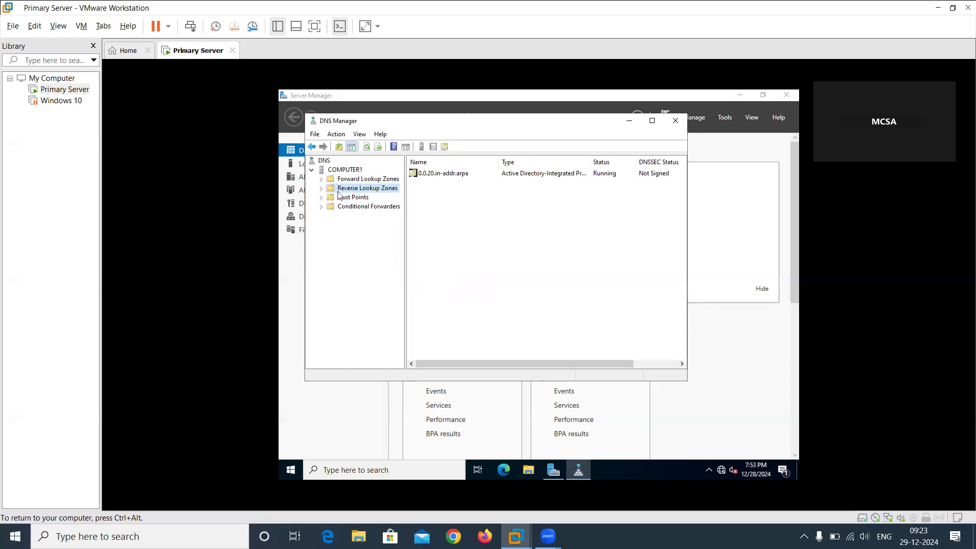
Review the Forward Lookup Zones, Reverse Lookup Zones, Trust Points and Conditional Forwarders folders of COMPUTER1, and close DNS Manager.
{"action": "double_click", "coordinate": [378, 179]}
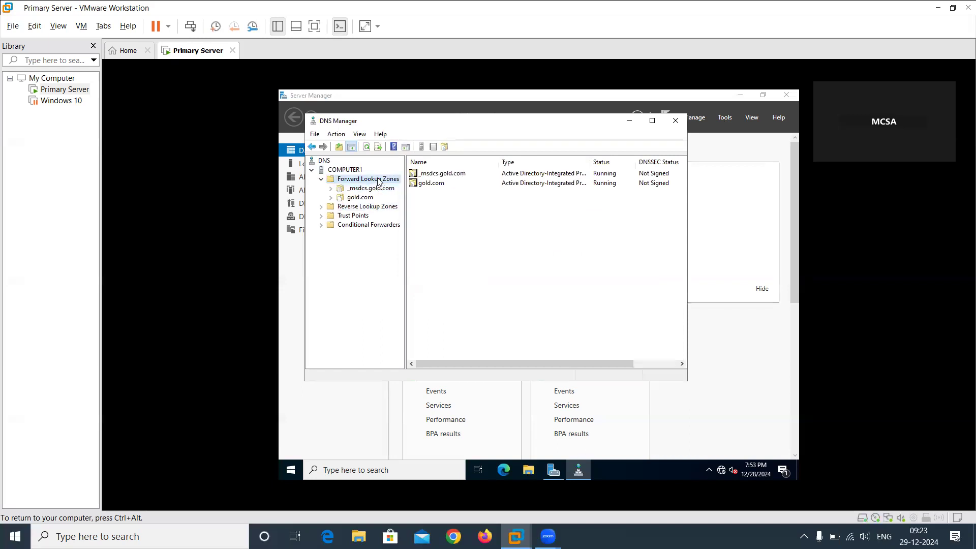
{"action": "double_click", "coordinate": [377, 207]}
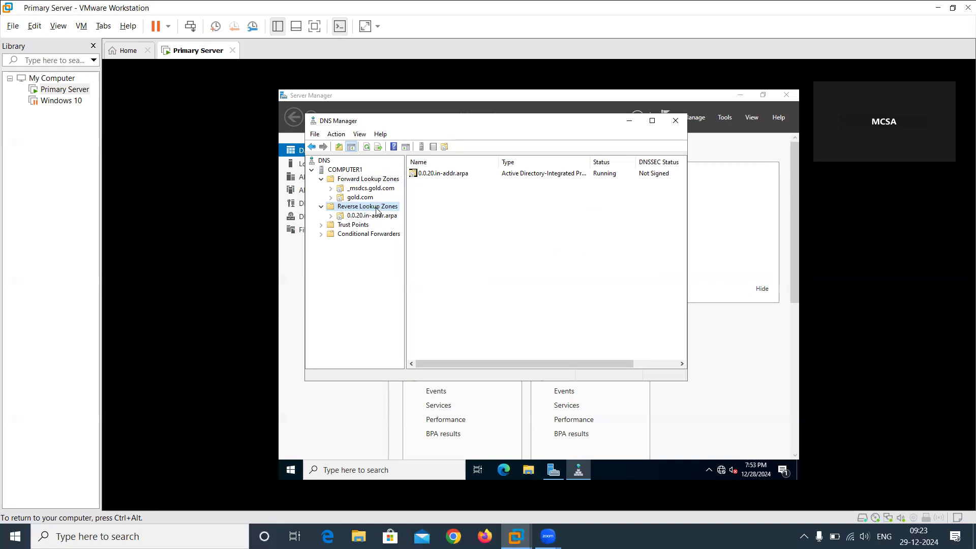
{"action": "left_click", "coordinate": [362, 229]}
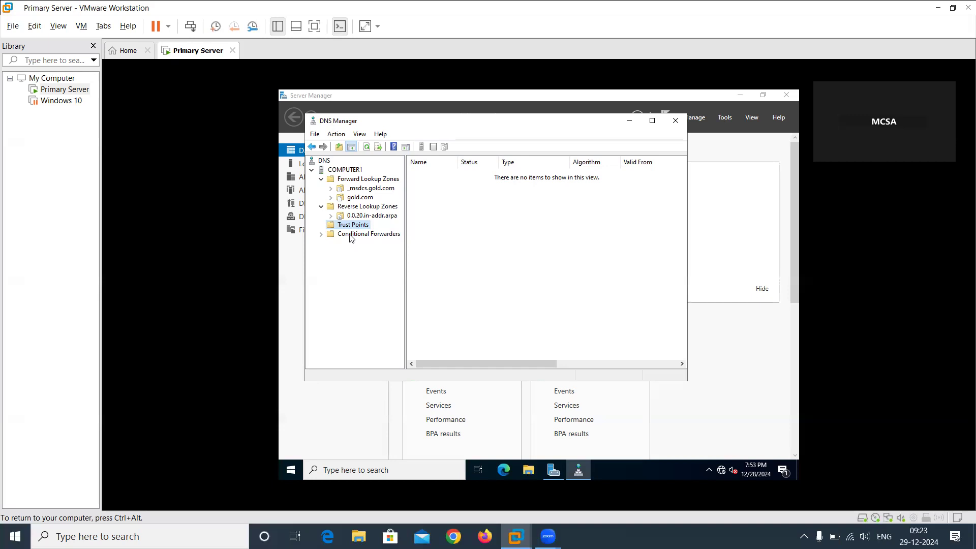
{"action": "left_click", "coordinate": [351, 235]}
{"action": "left_click", "coordinate": [339, 226]}
{"action": "left_click", "coordinate": [677, 124]}
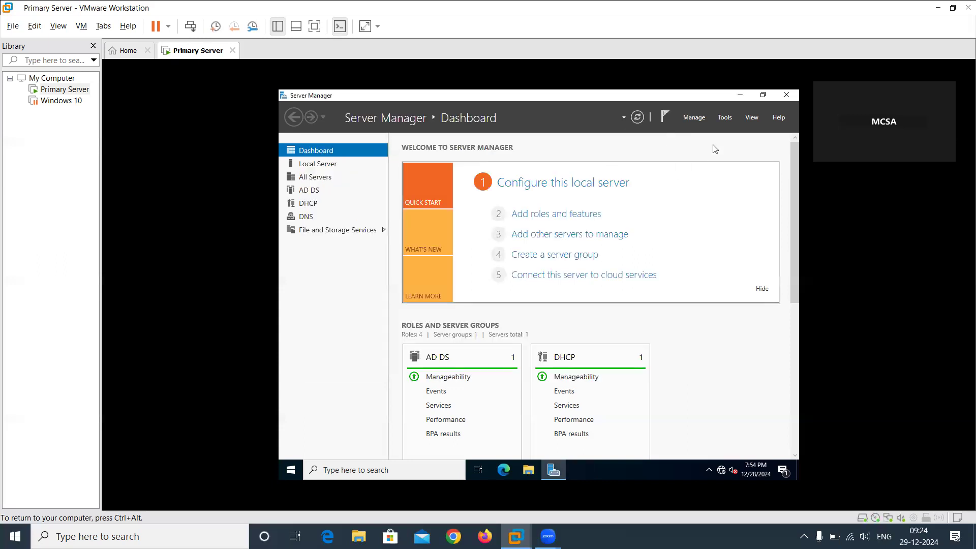